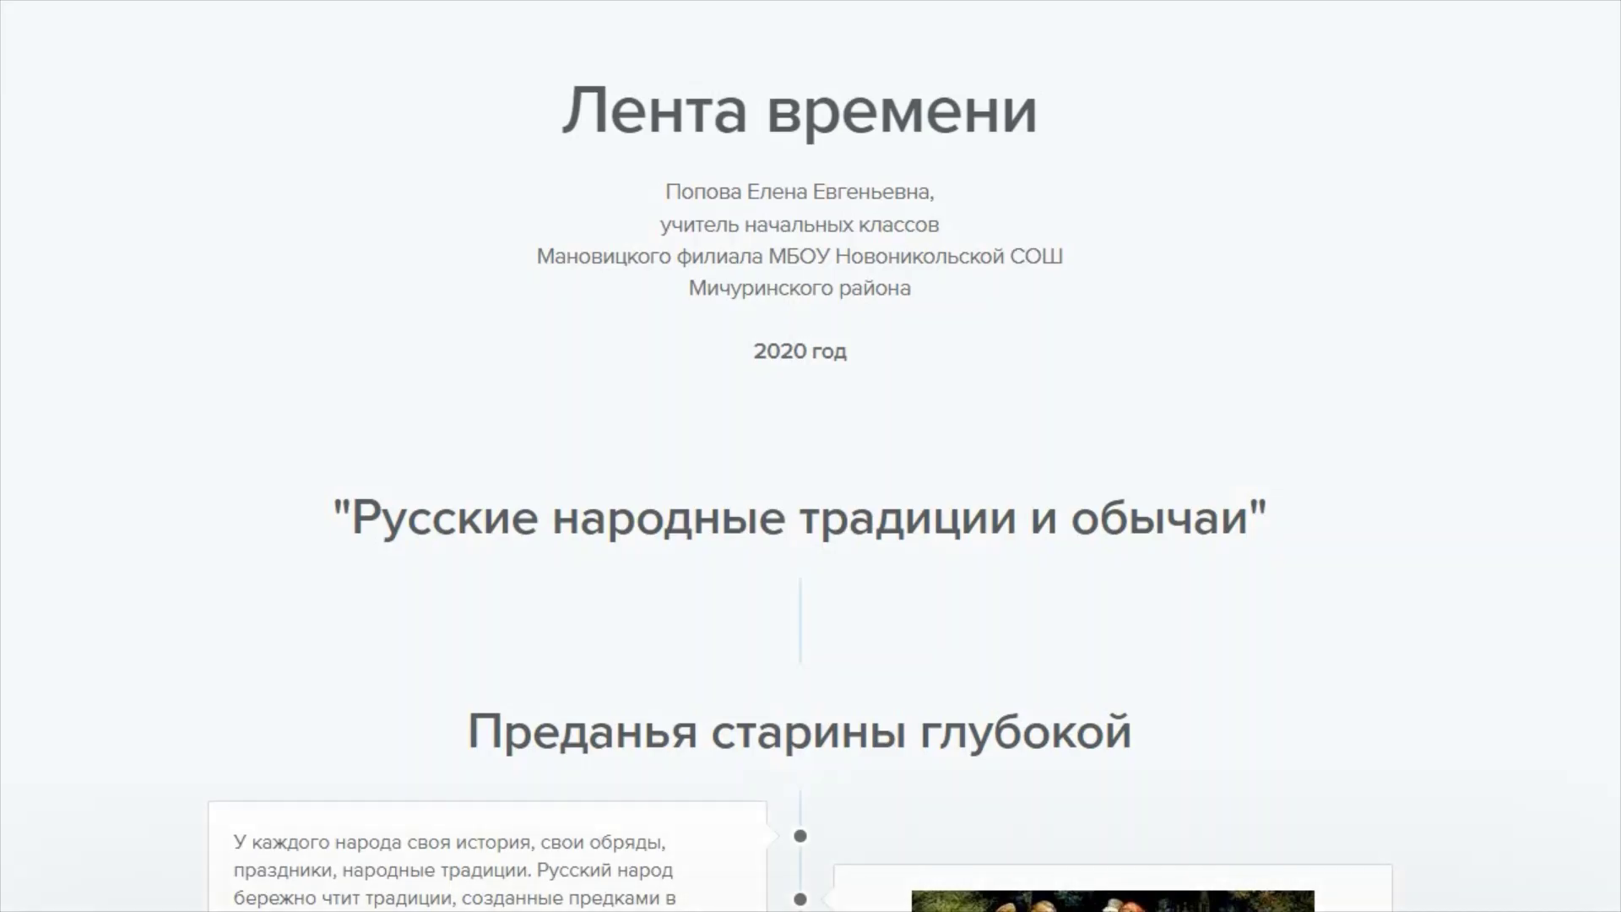
- Look through the "Русские народные традиции и обычаи" timeline, from the introduction through the "Праздники" section
scroll(801, 456, down, 10)
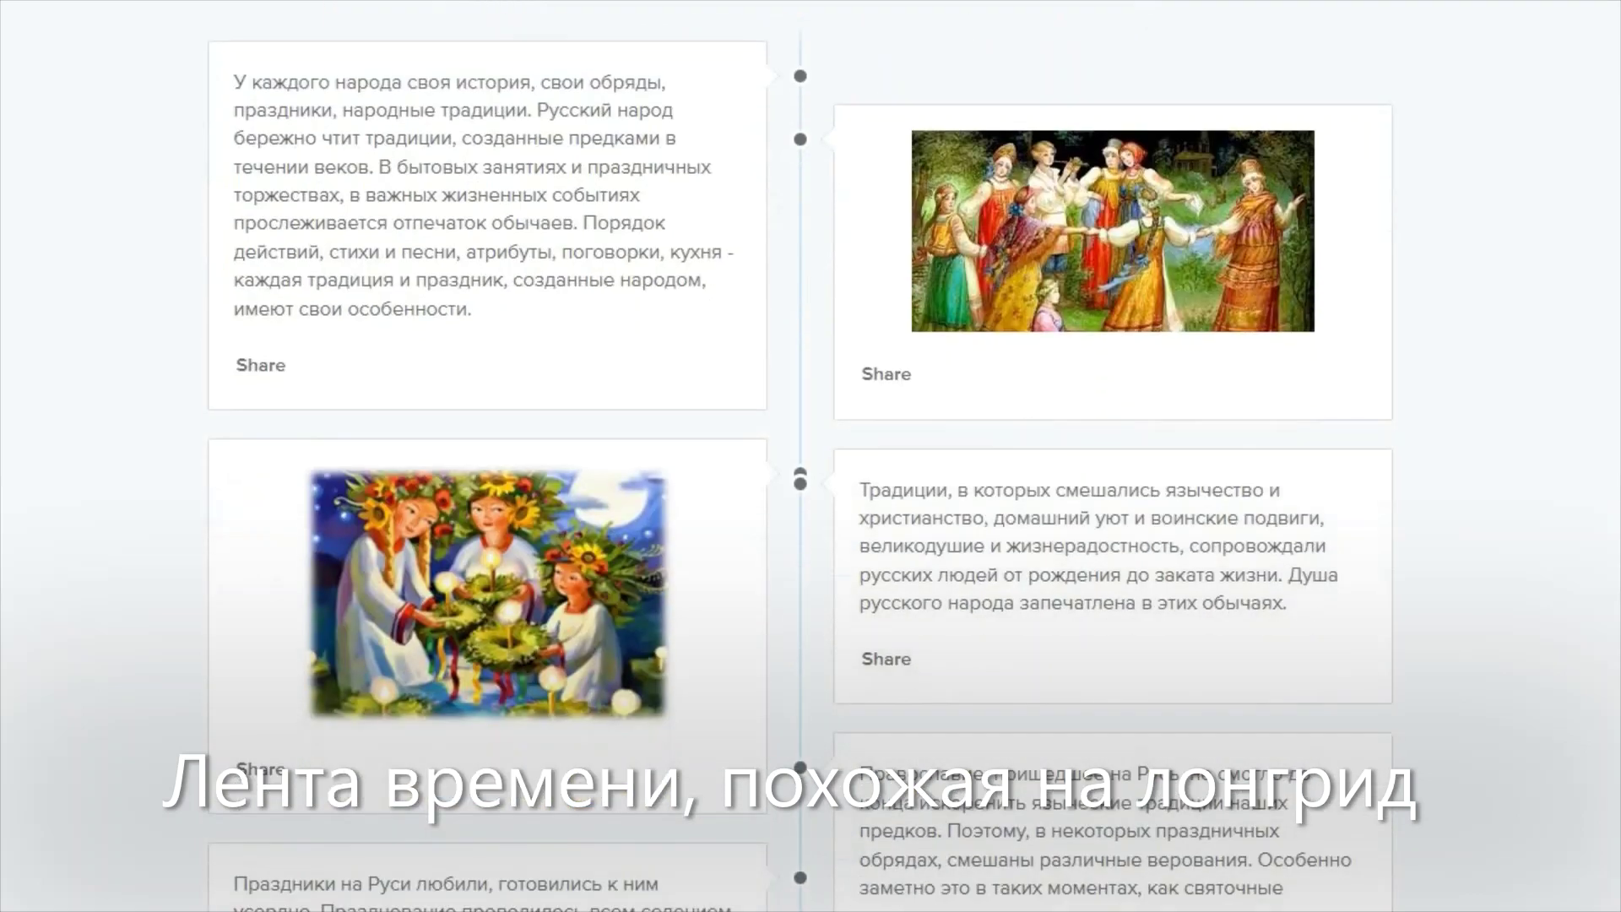
scroll(801, 456, down, 9)
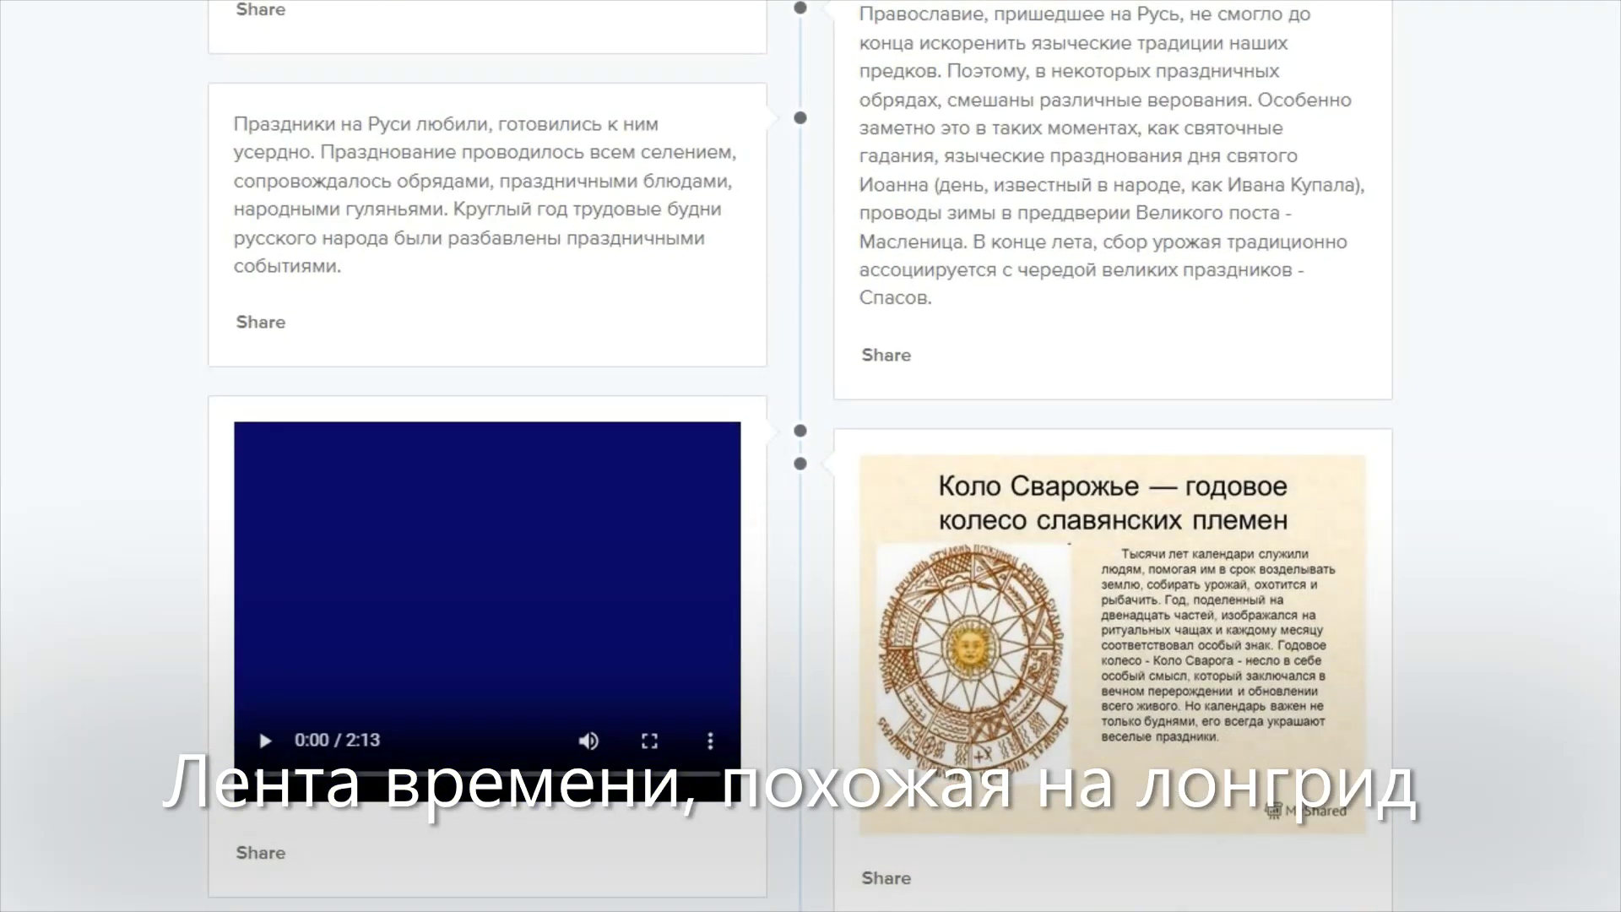
scroll(801, 456, down, 8)
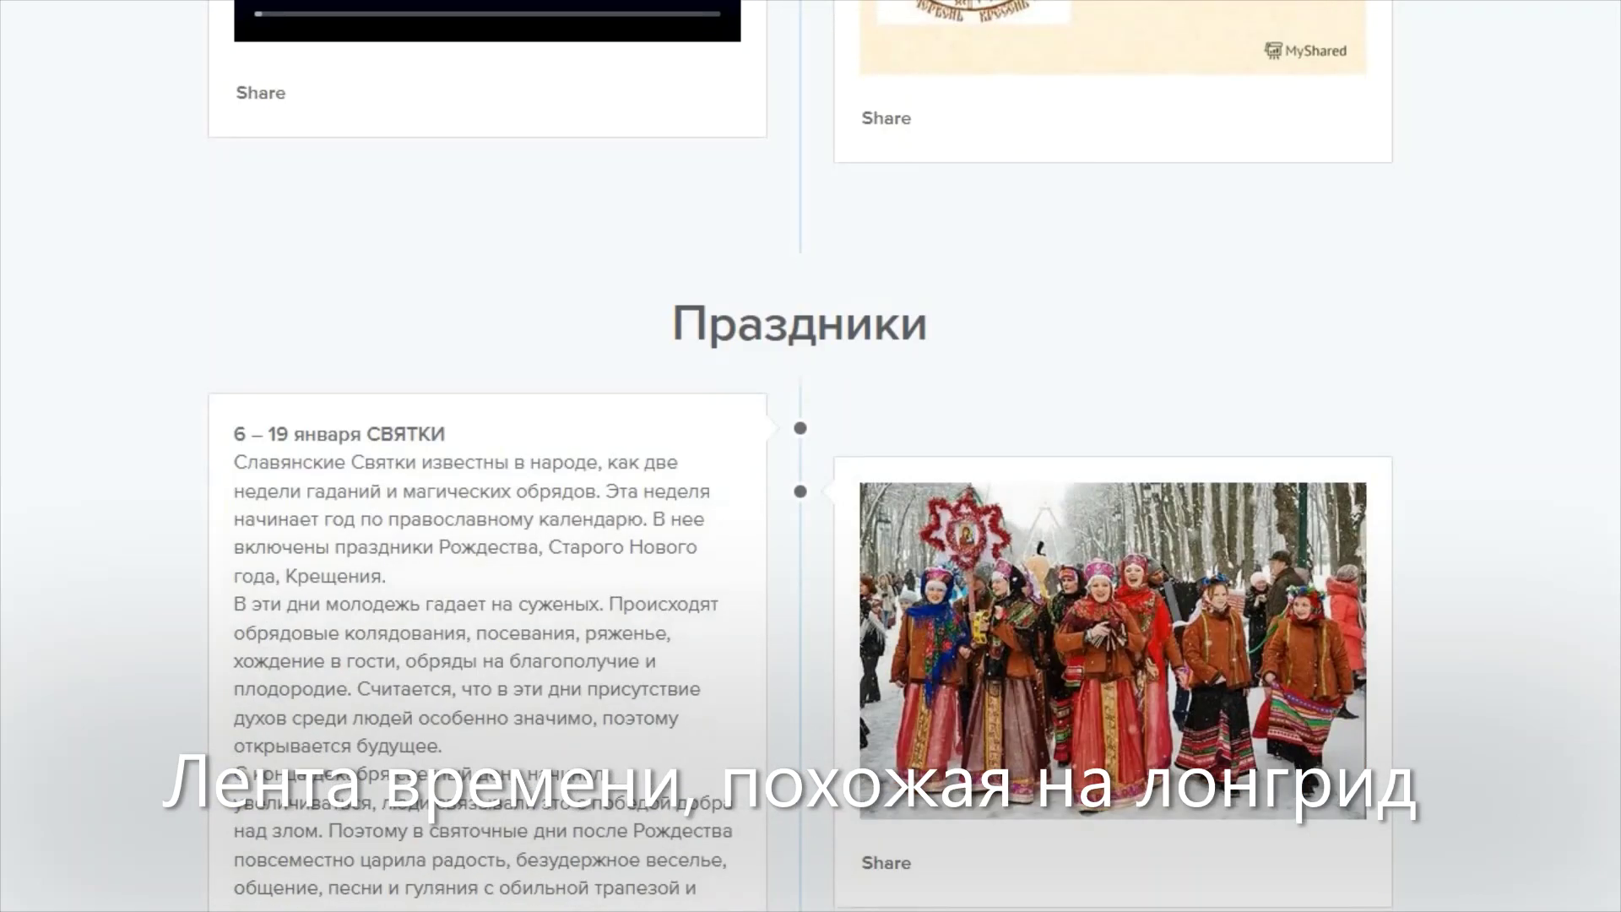
scroll(801, 456, down, 10)
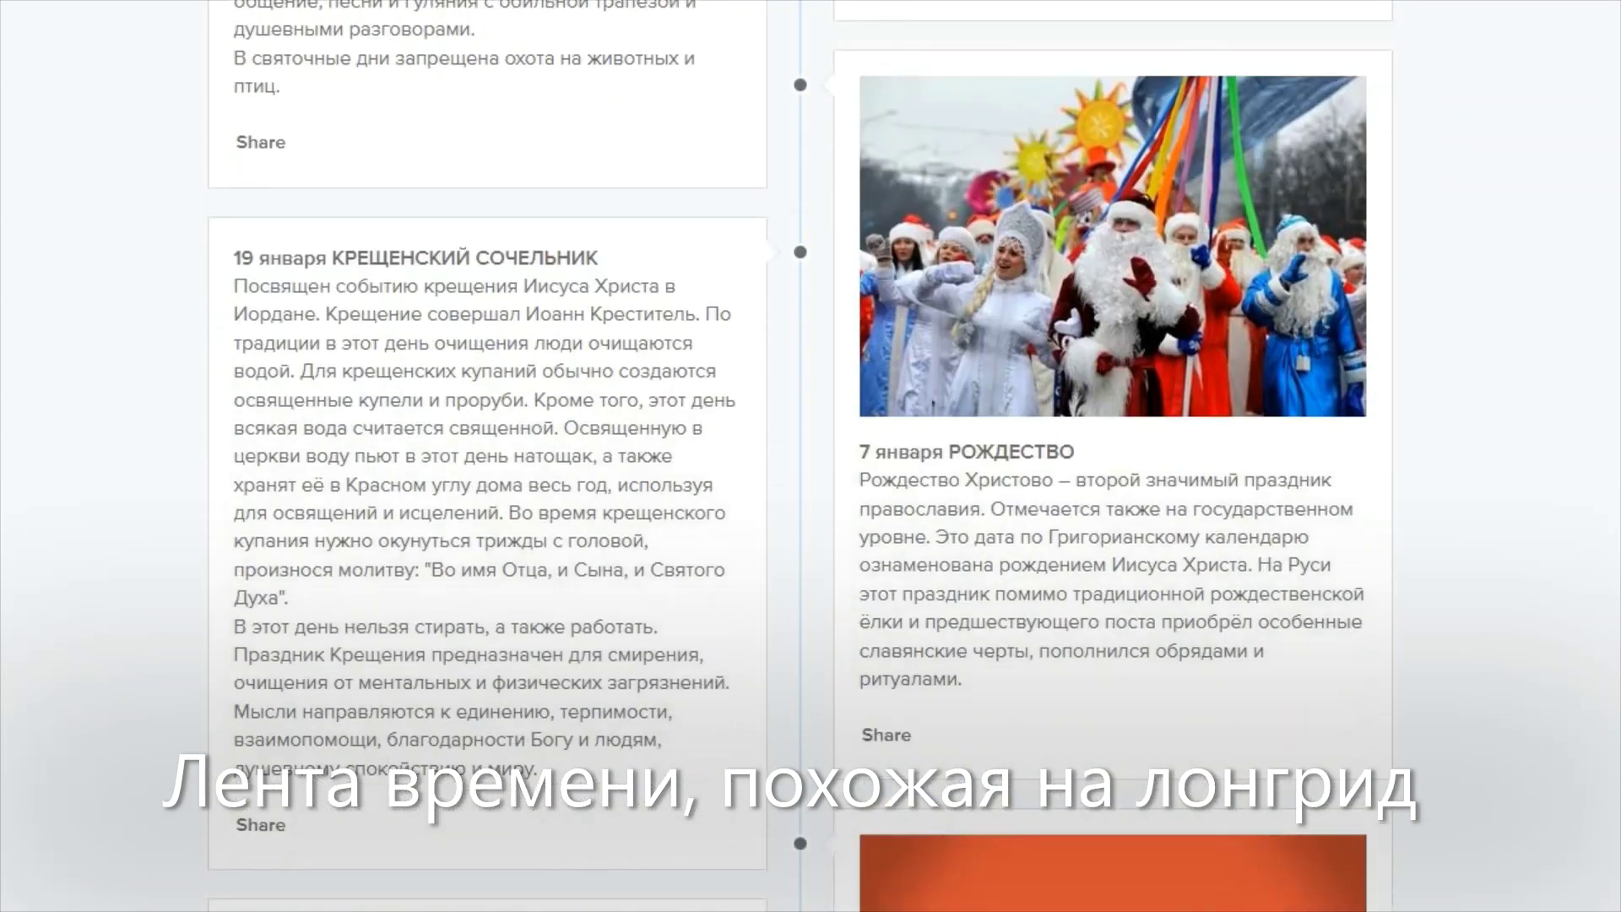
scroll(800, 456, down, 7)
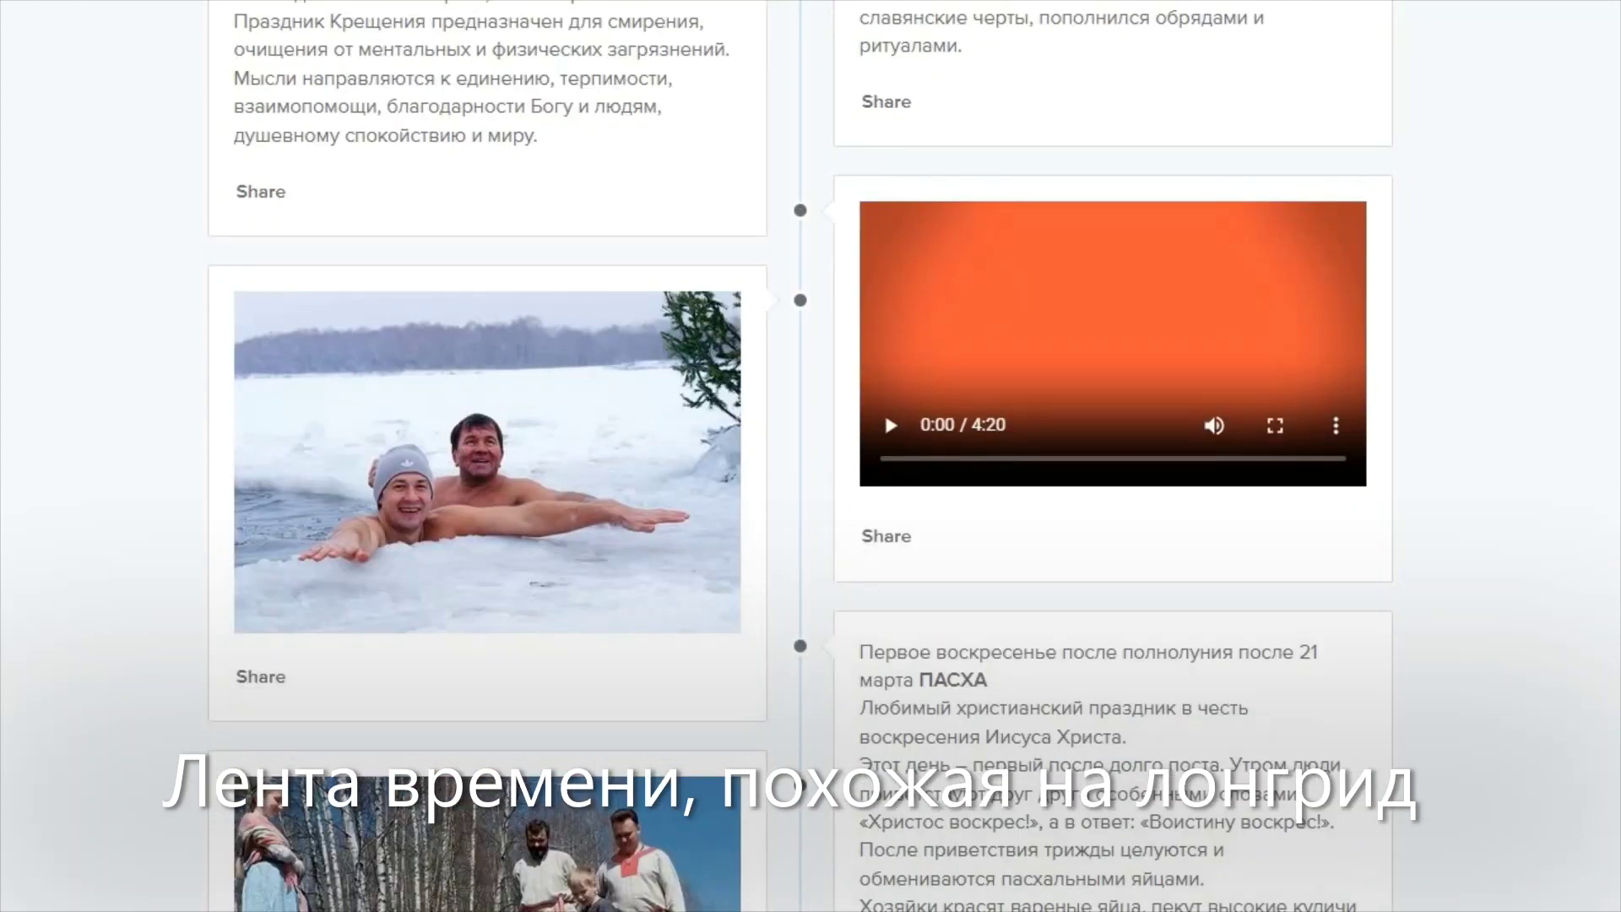
scroll(801, 456, down, 3)
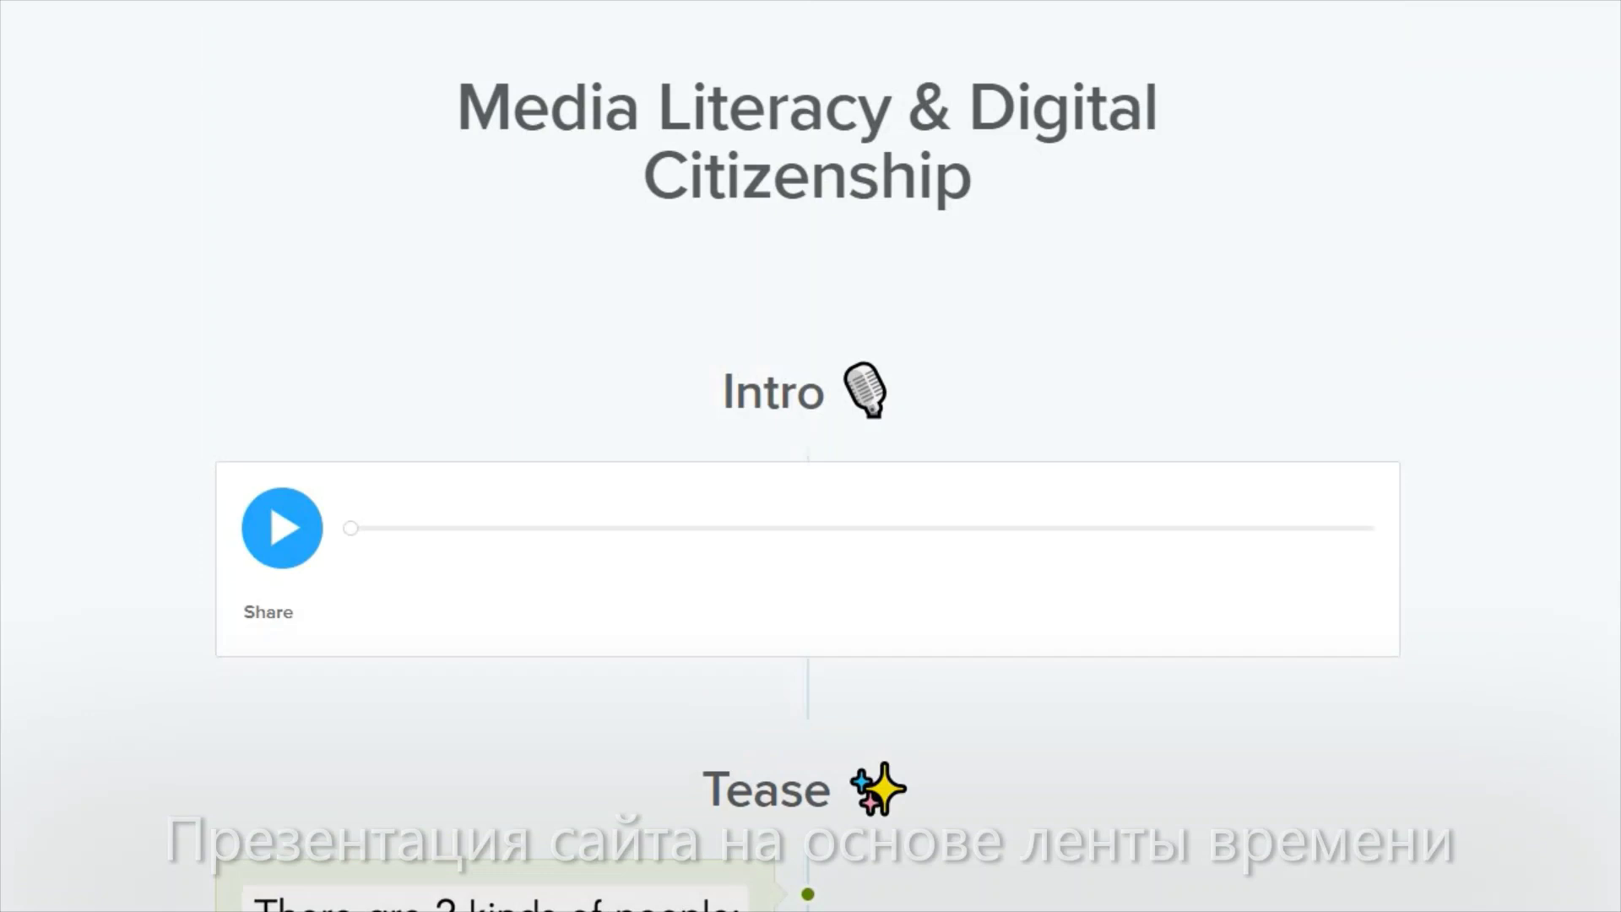
- Look through the "Media Literacy & Digital Citizenship" timeline, covering its Intro, Tease and Resources sections
scroll(801, 456, down, 1)
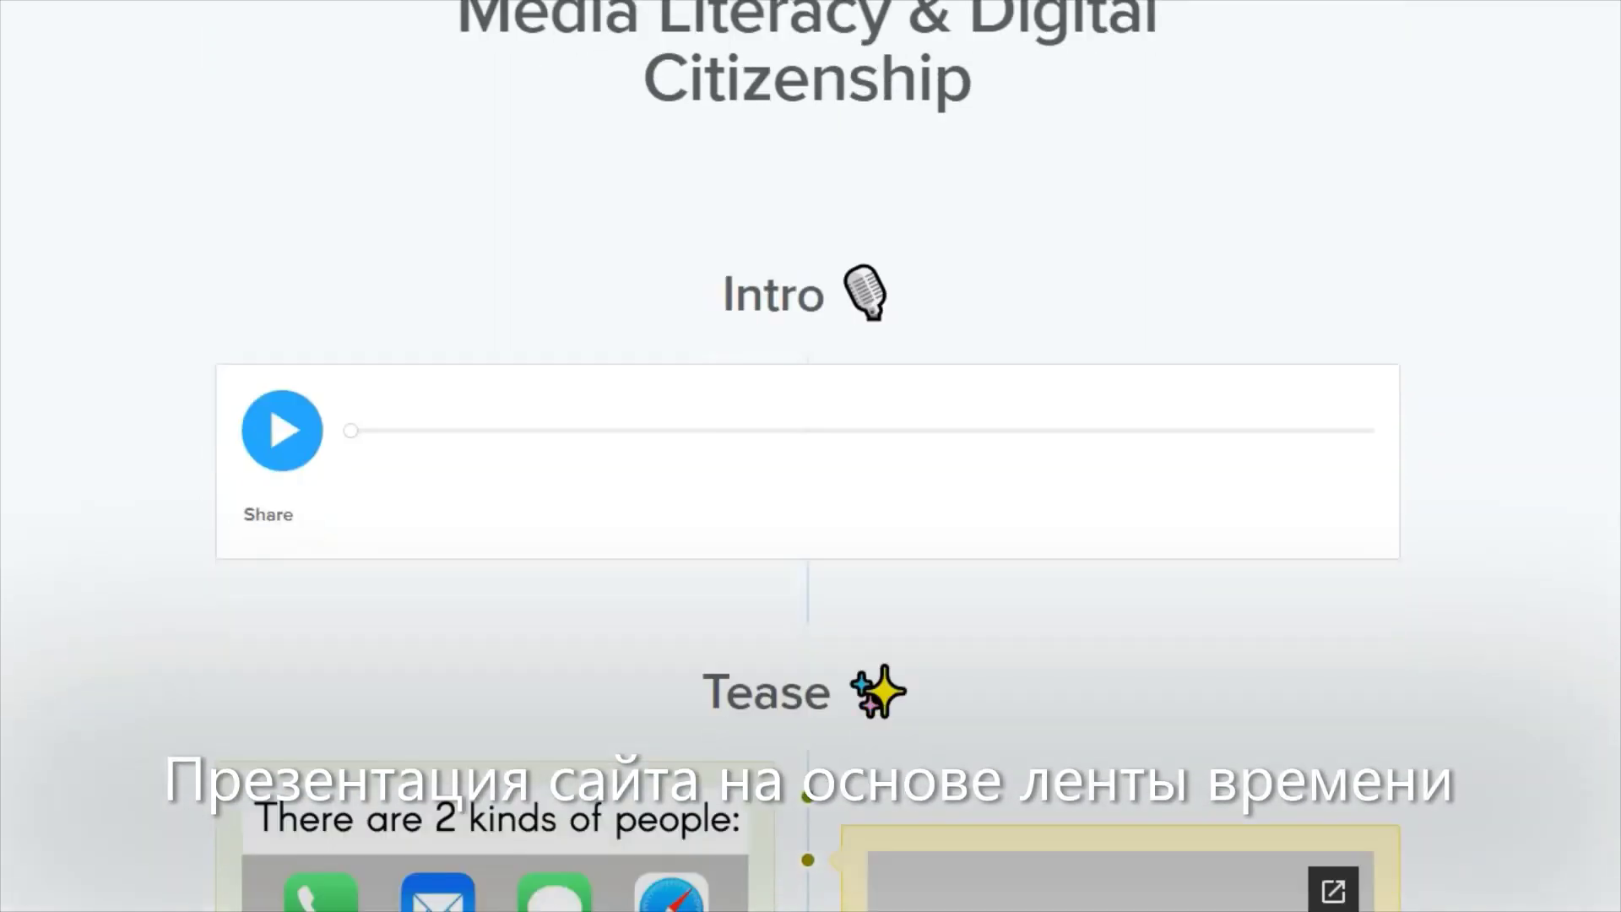
scroll(801, 456, down, 1)
scroll(801, 456, down, 5)
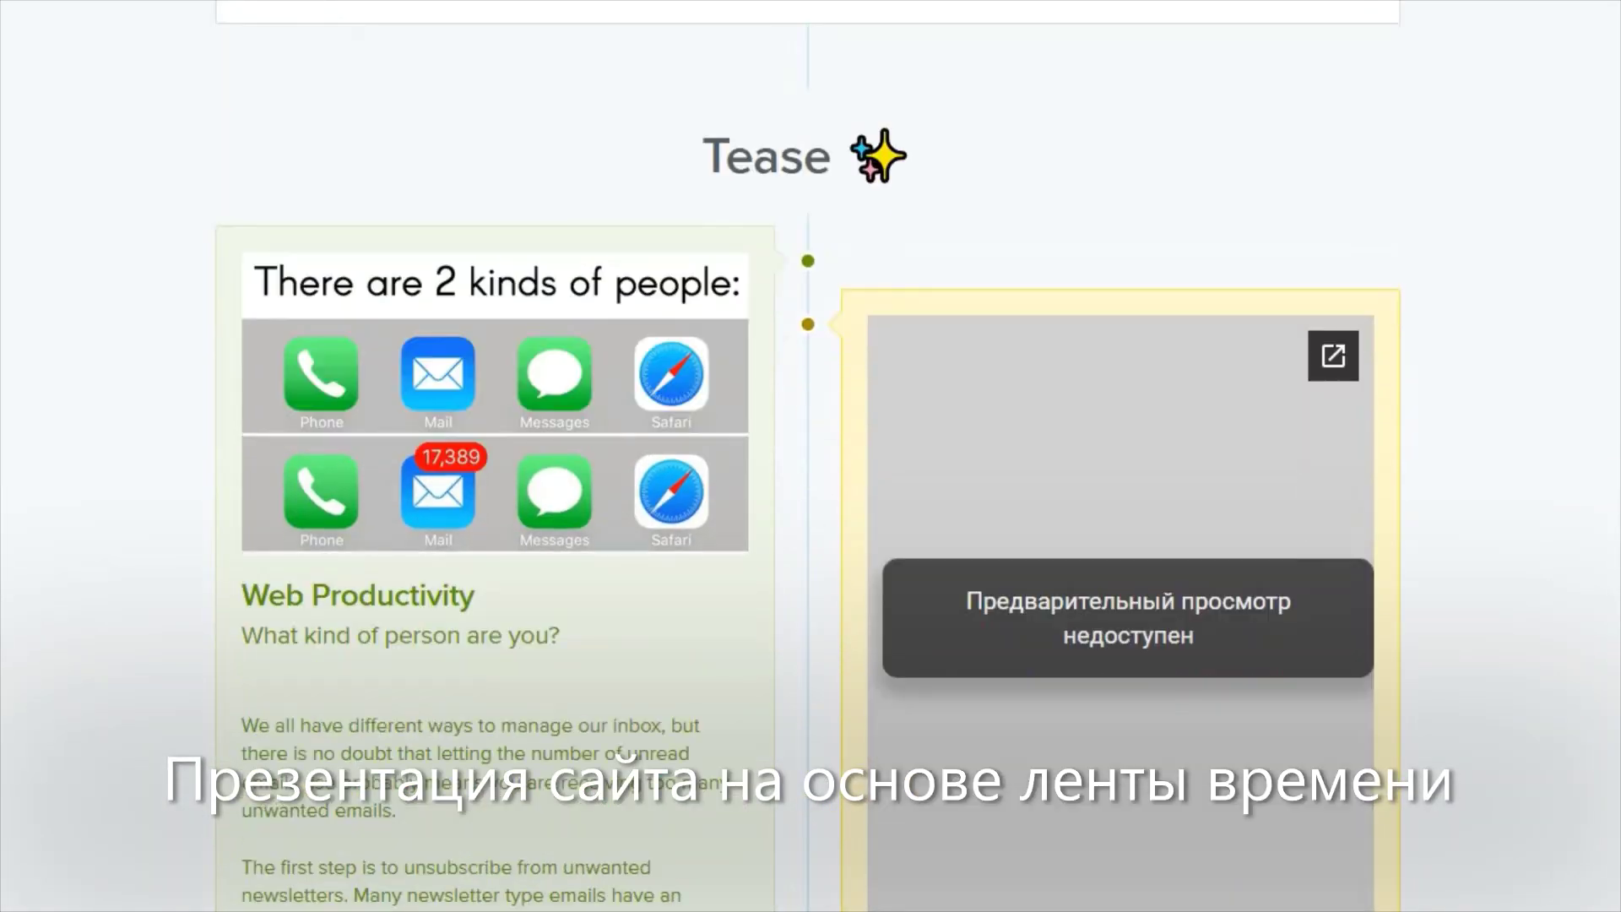
scroll(800, 456, down, 3)
scroll(801, 456, down, 5)
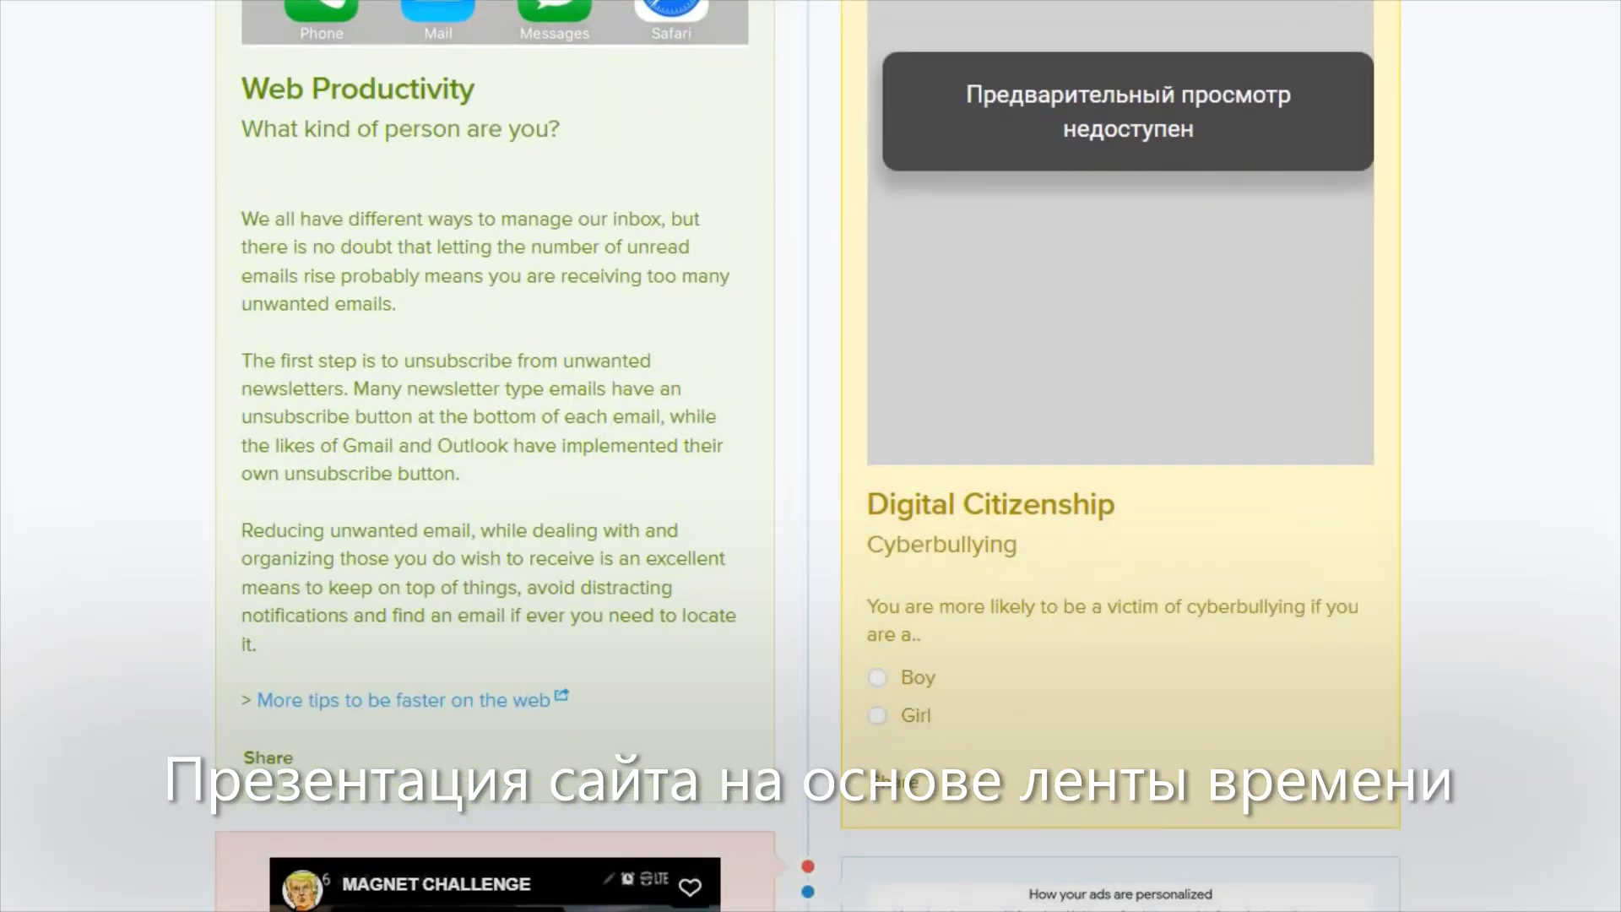
scroll(800, 456, down, 8)
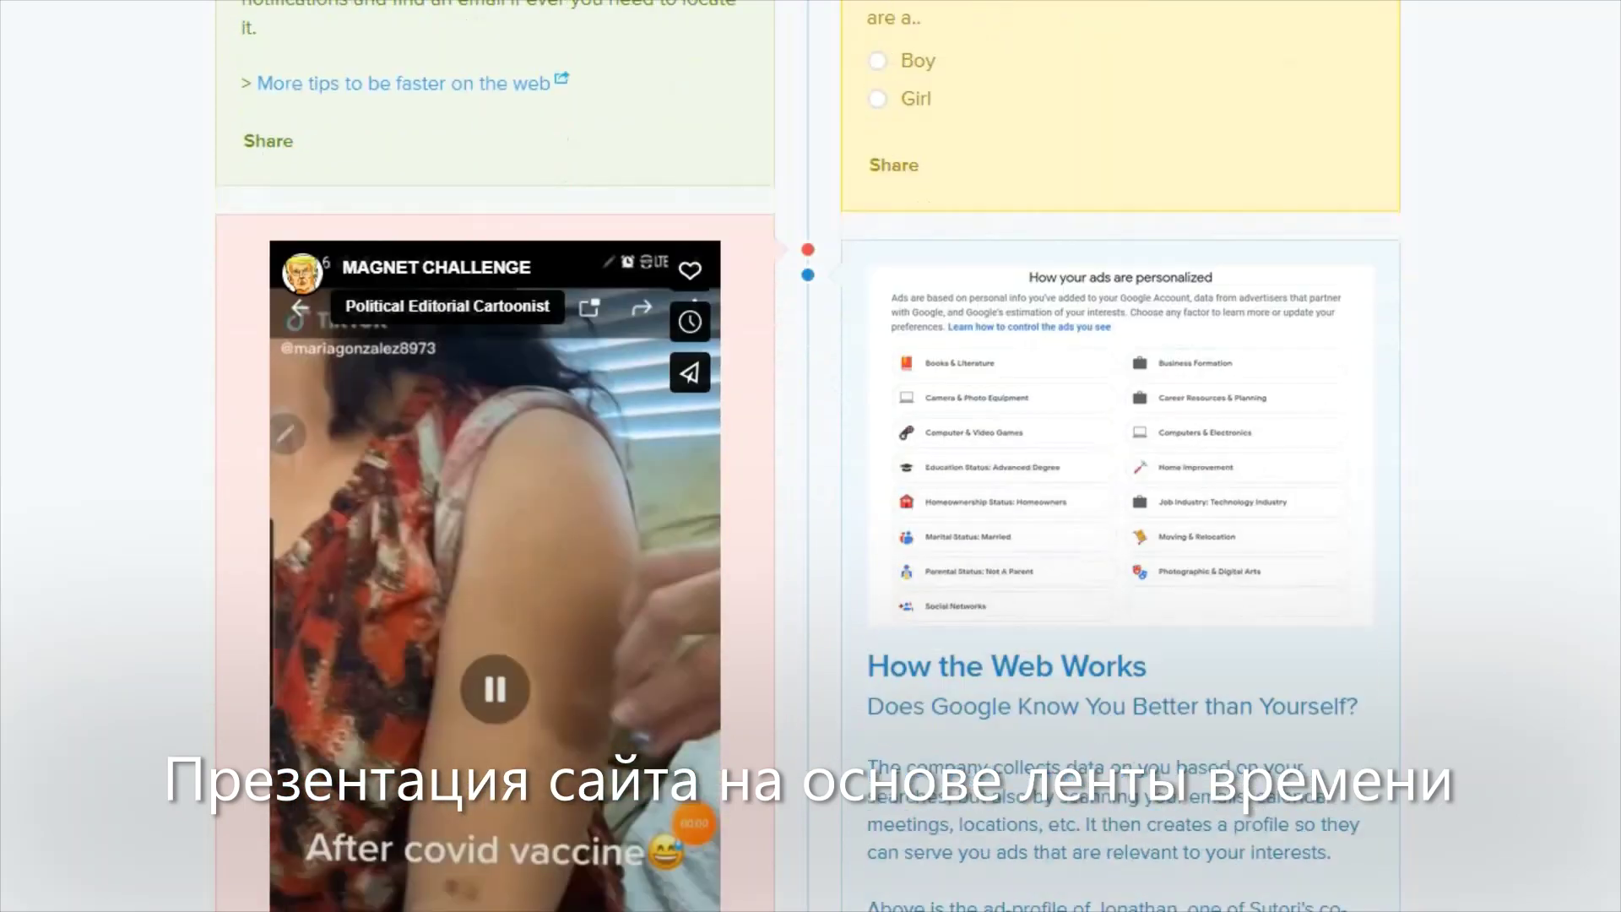
scroll(800, 457, down, 7)
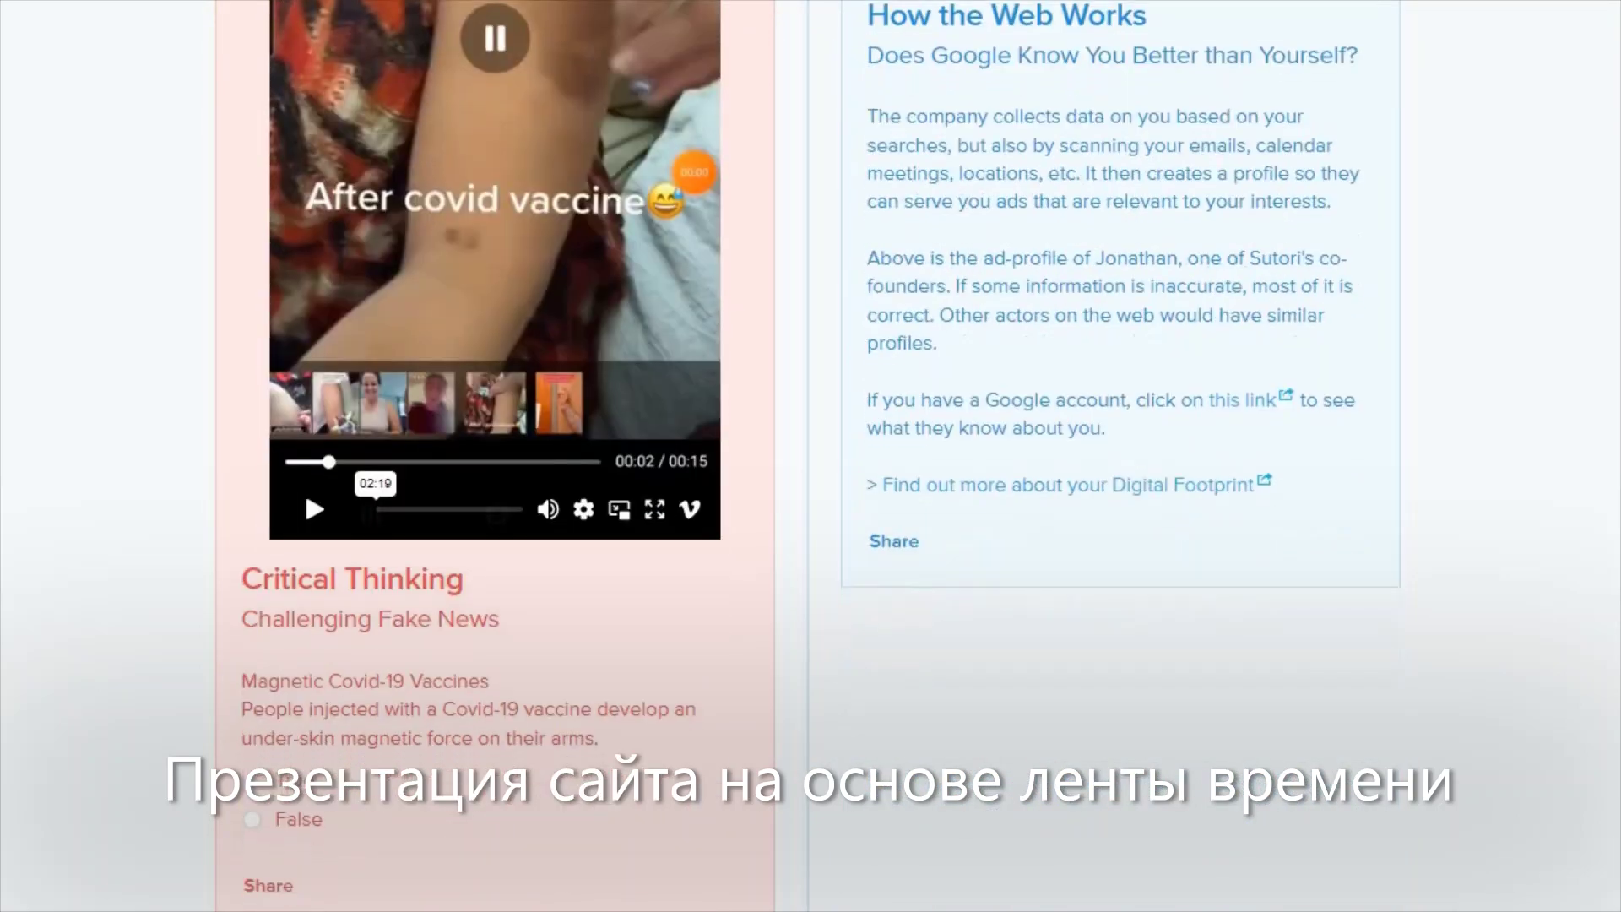
scroll(801, 456, down, 9)
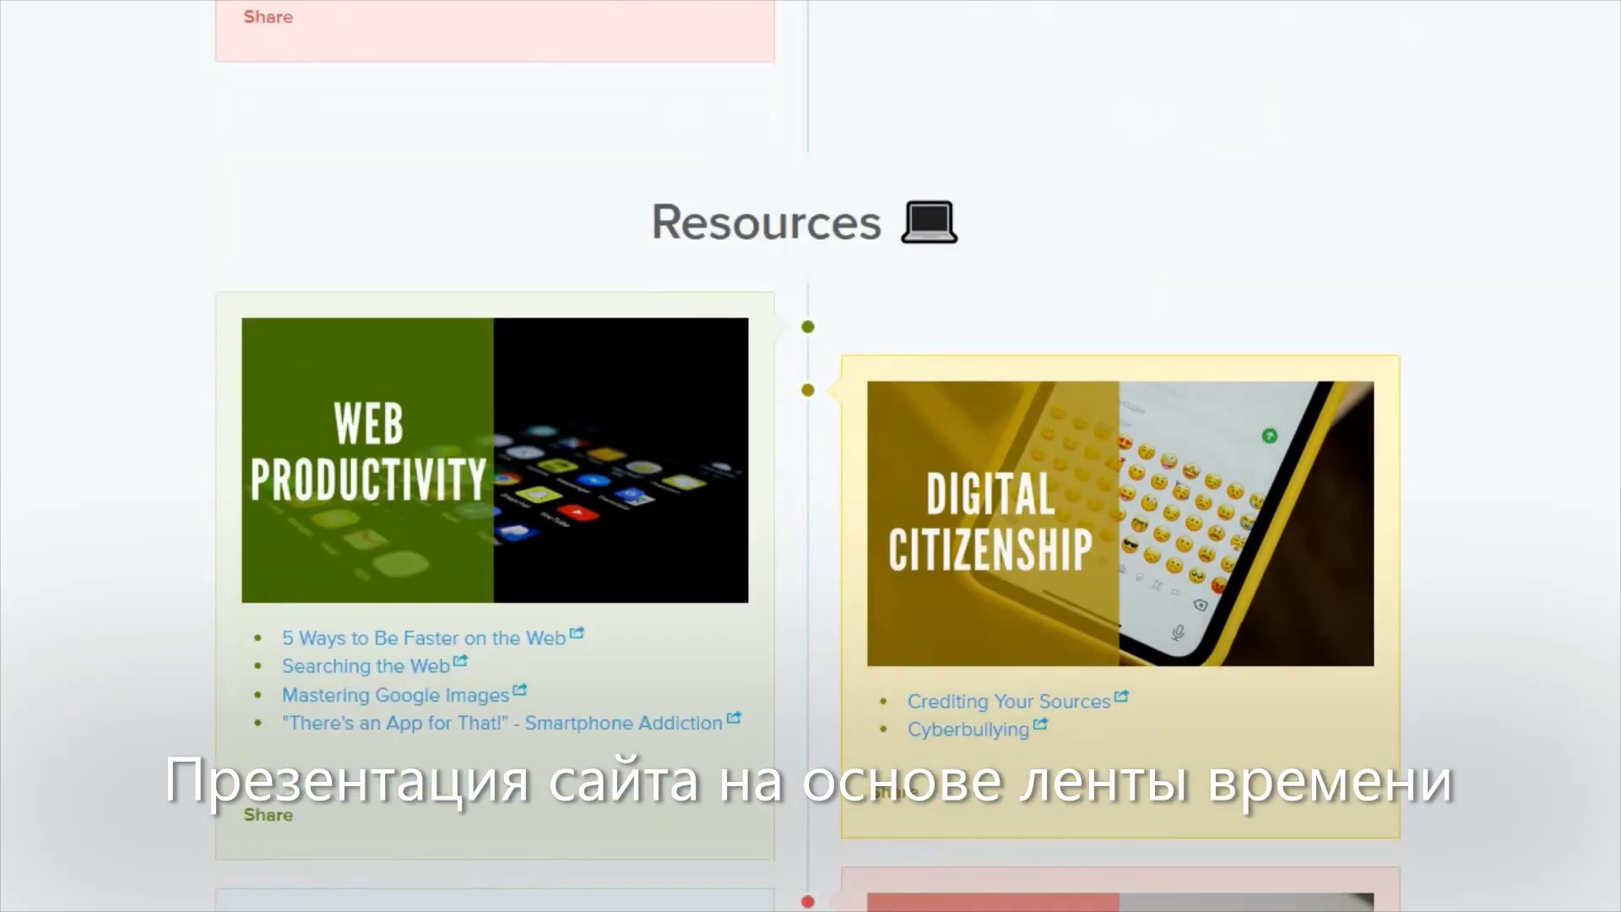
scroll(801, 456, down, 5)
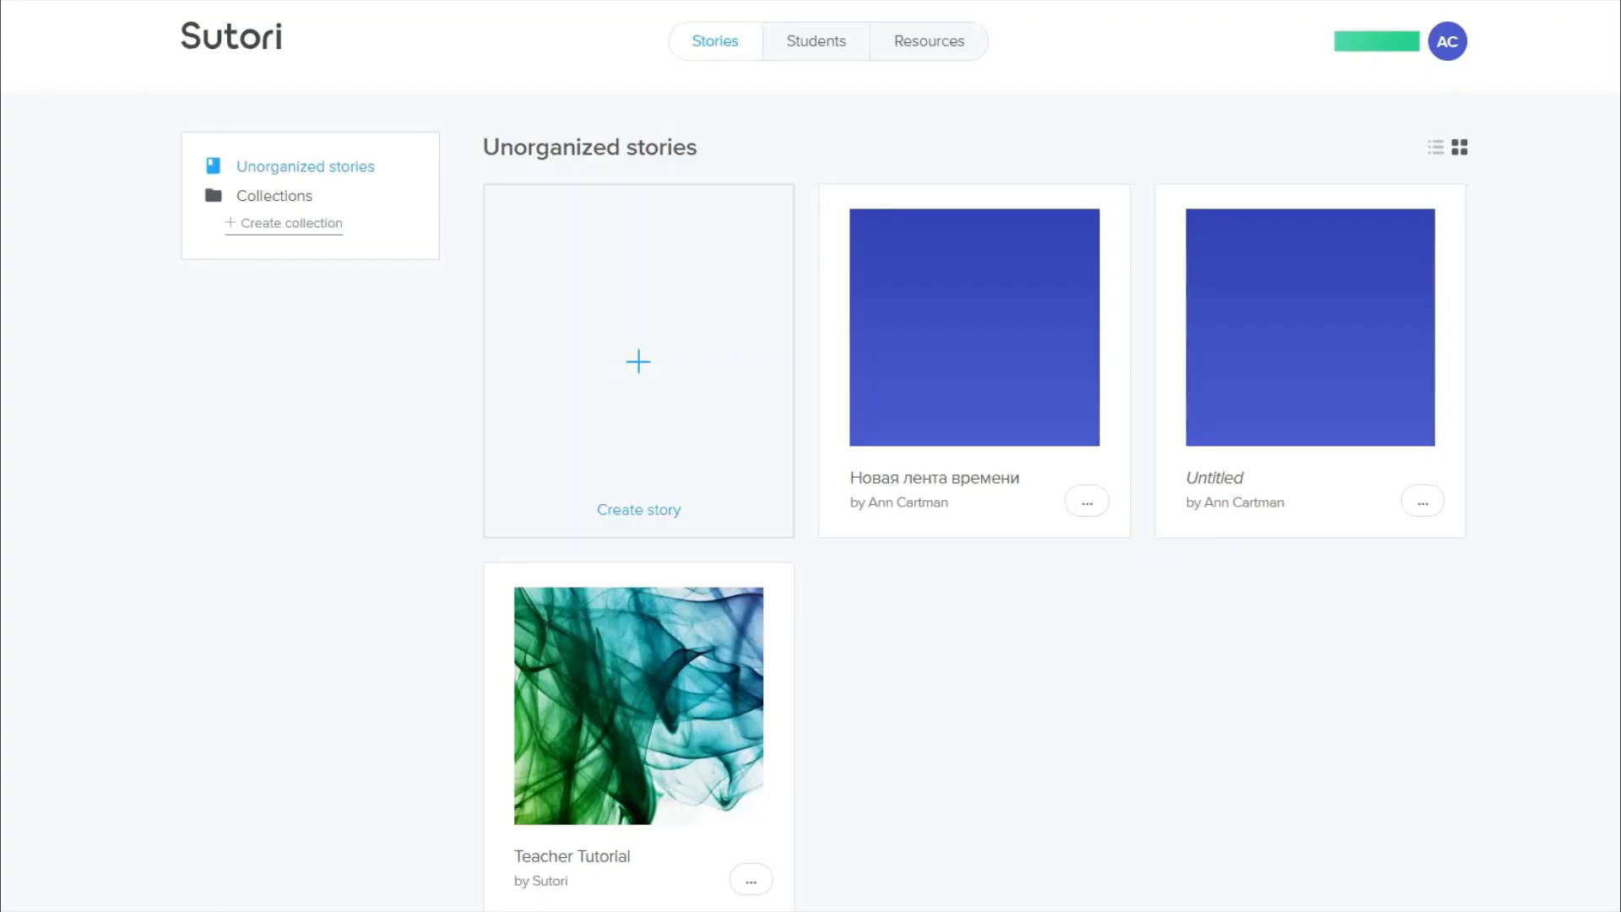
- Open the story "Новая лента времени" and bring up the options for adding an element after its existing entries
click(974, 330)
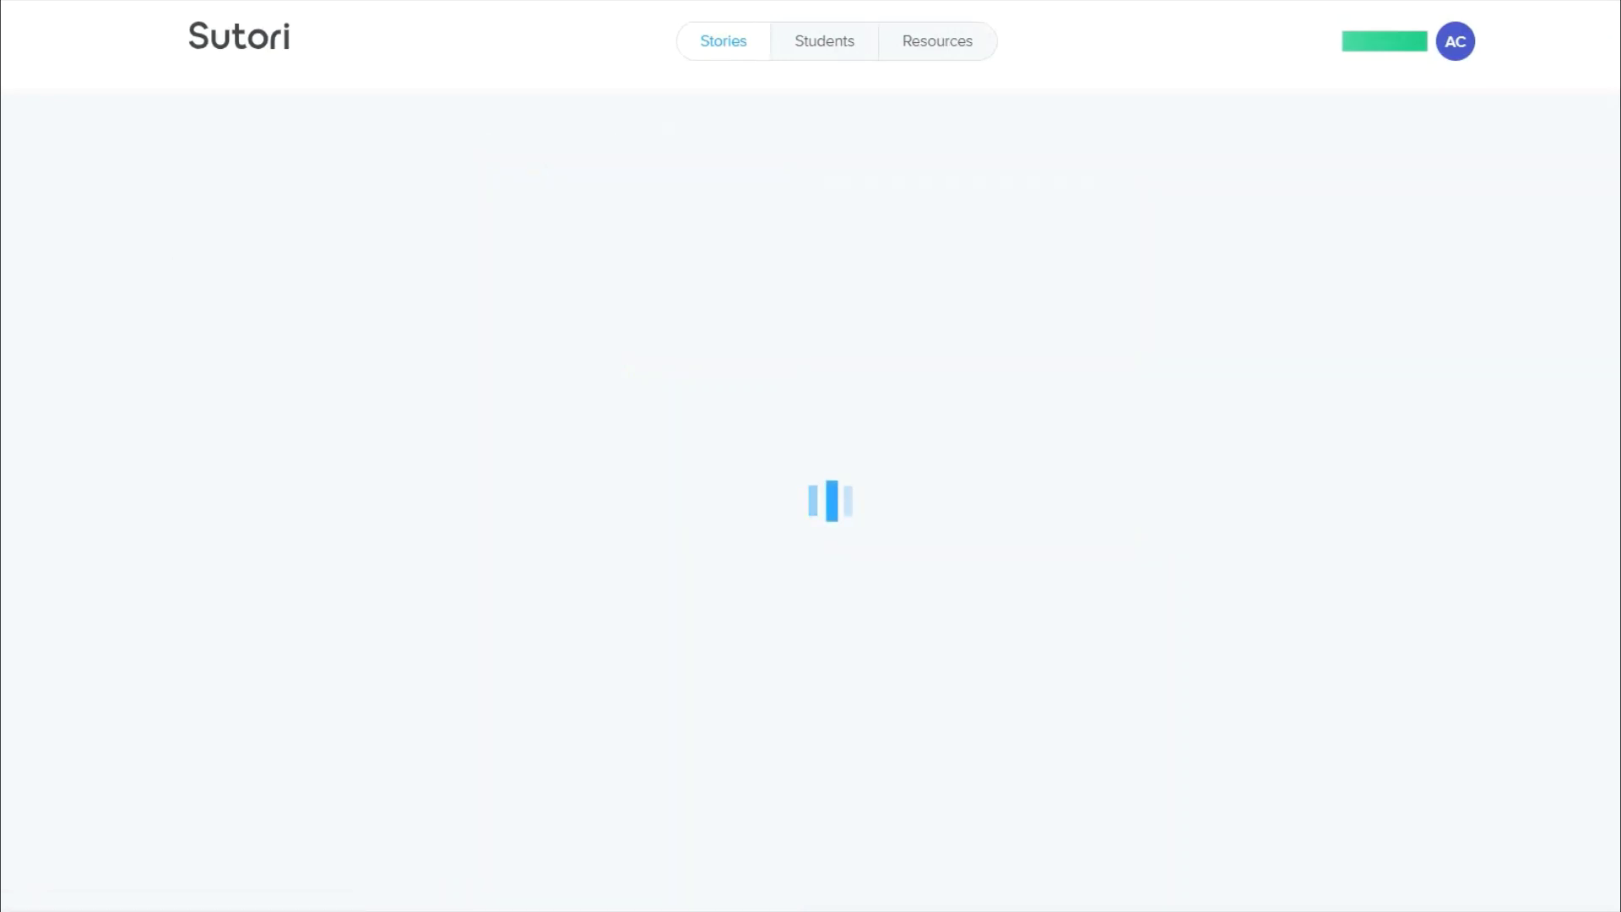
scroll(1054, 517, down, 7)
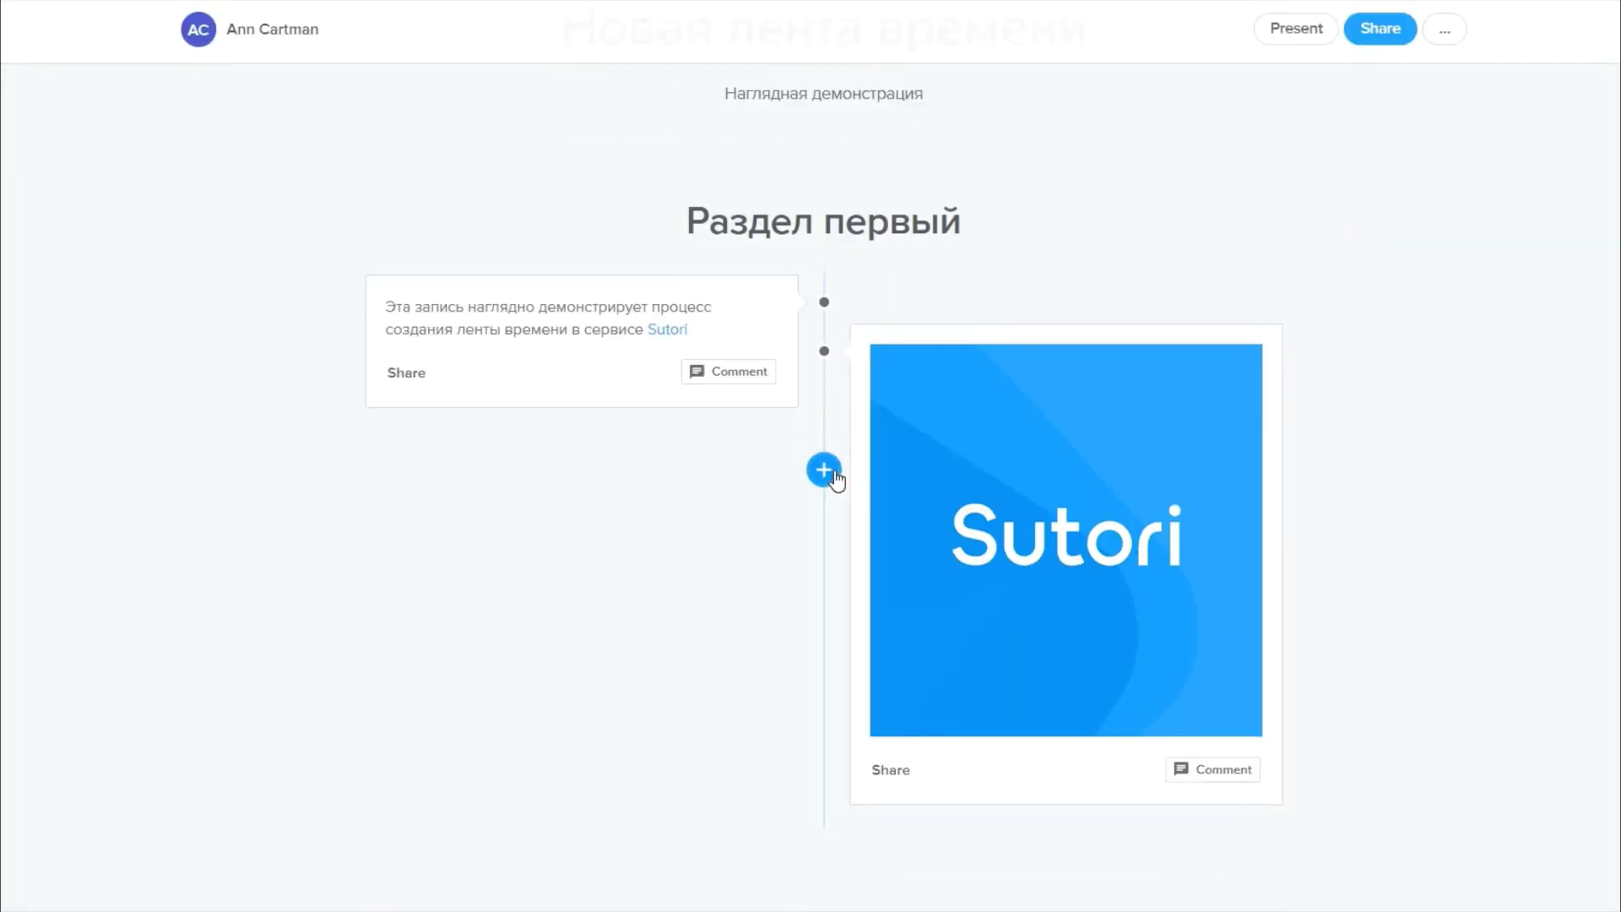
click(828, 473)
scroll(827, 337, up, 1)
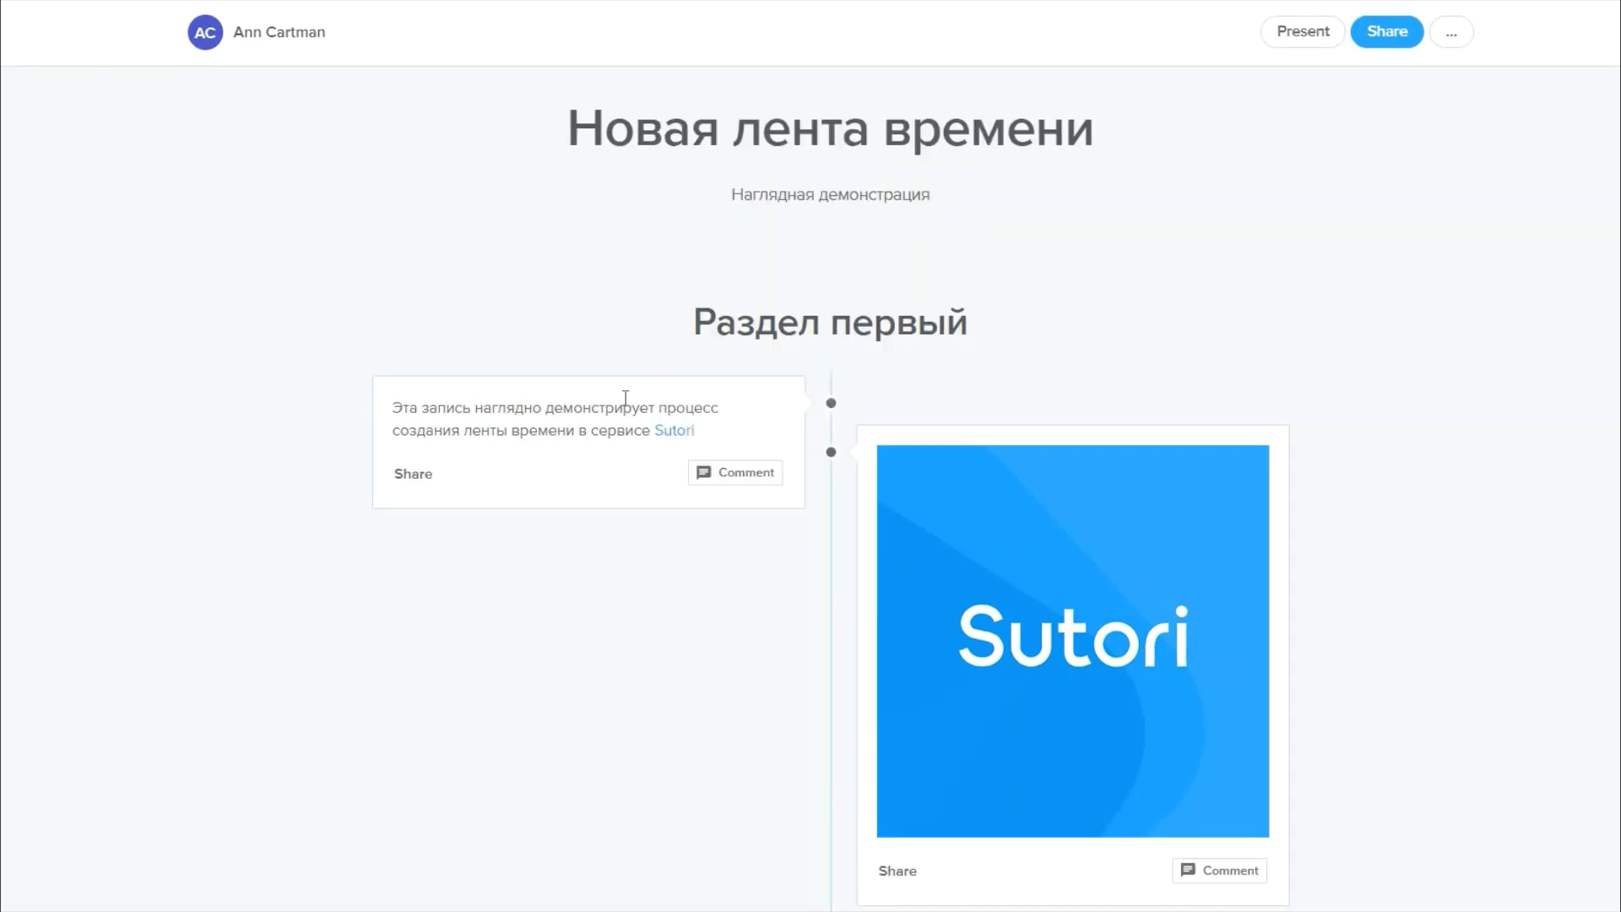
- Examine the media sources for the text entry under "Раздел первый", including YouTube, without adding any media
click(566, 416)
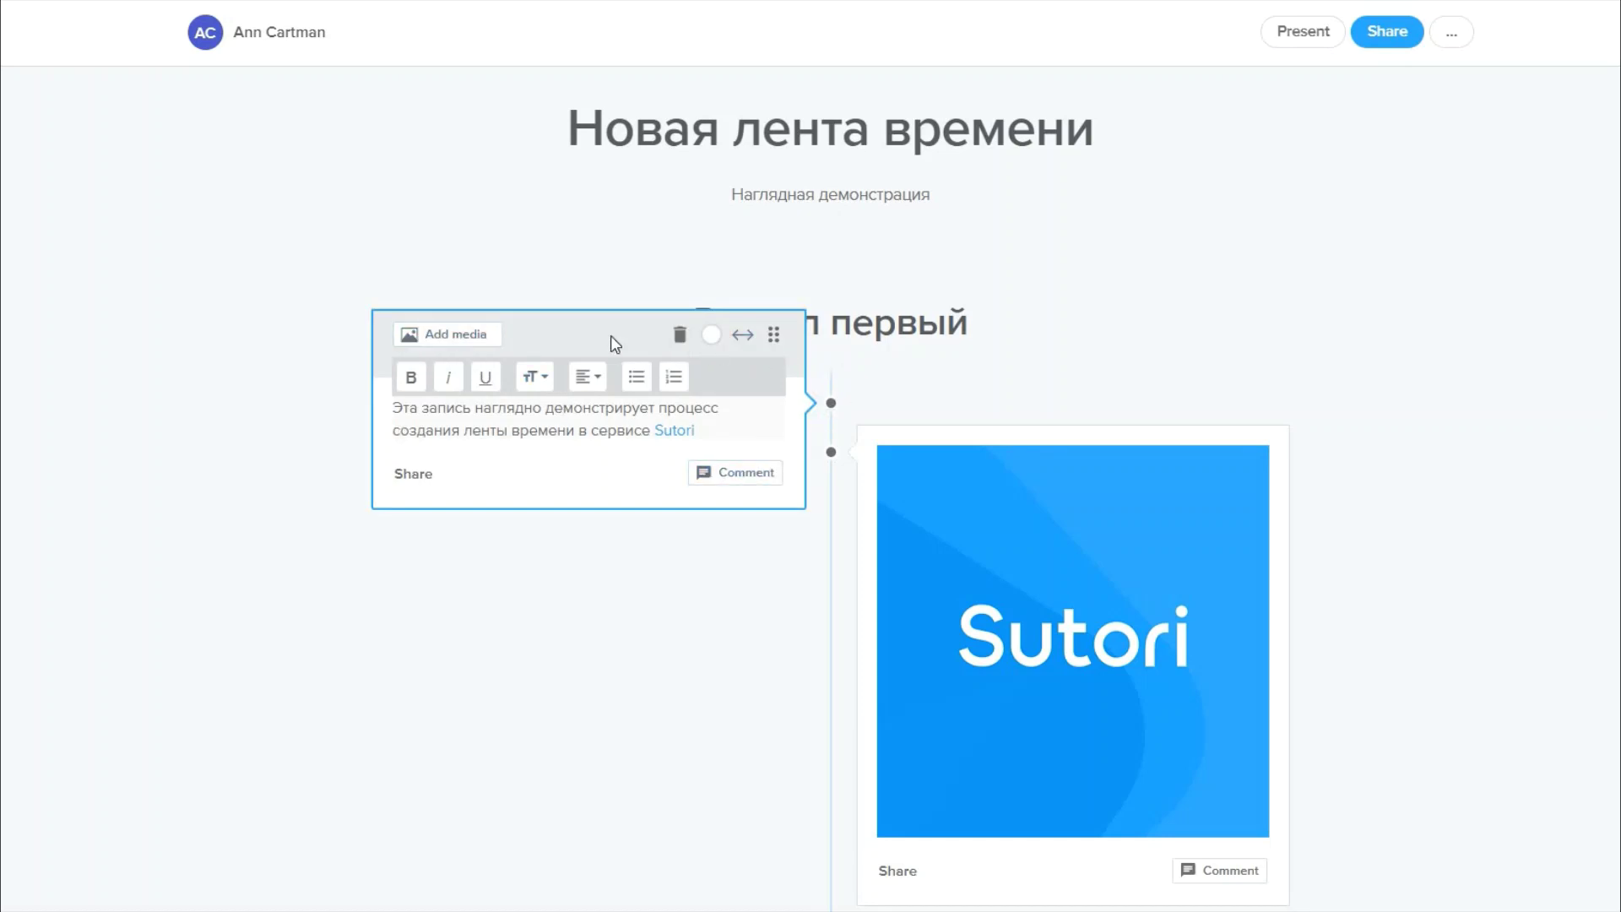
click(470, 338)
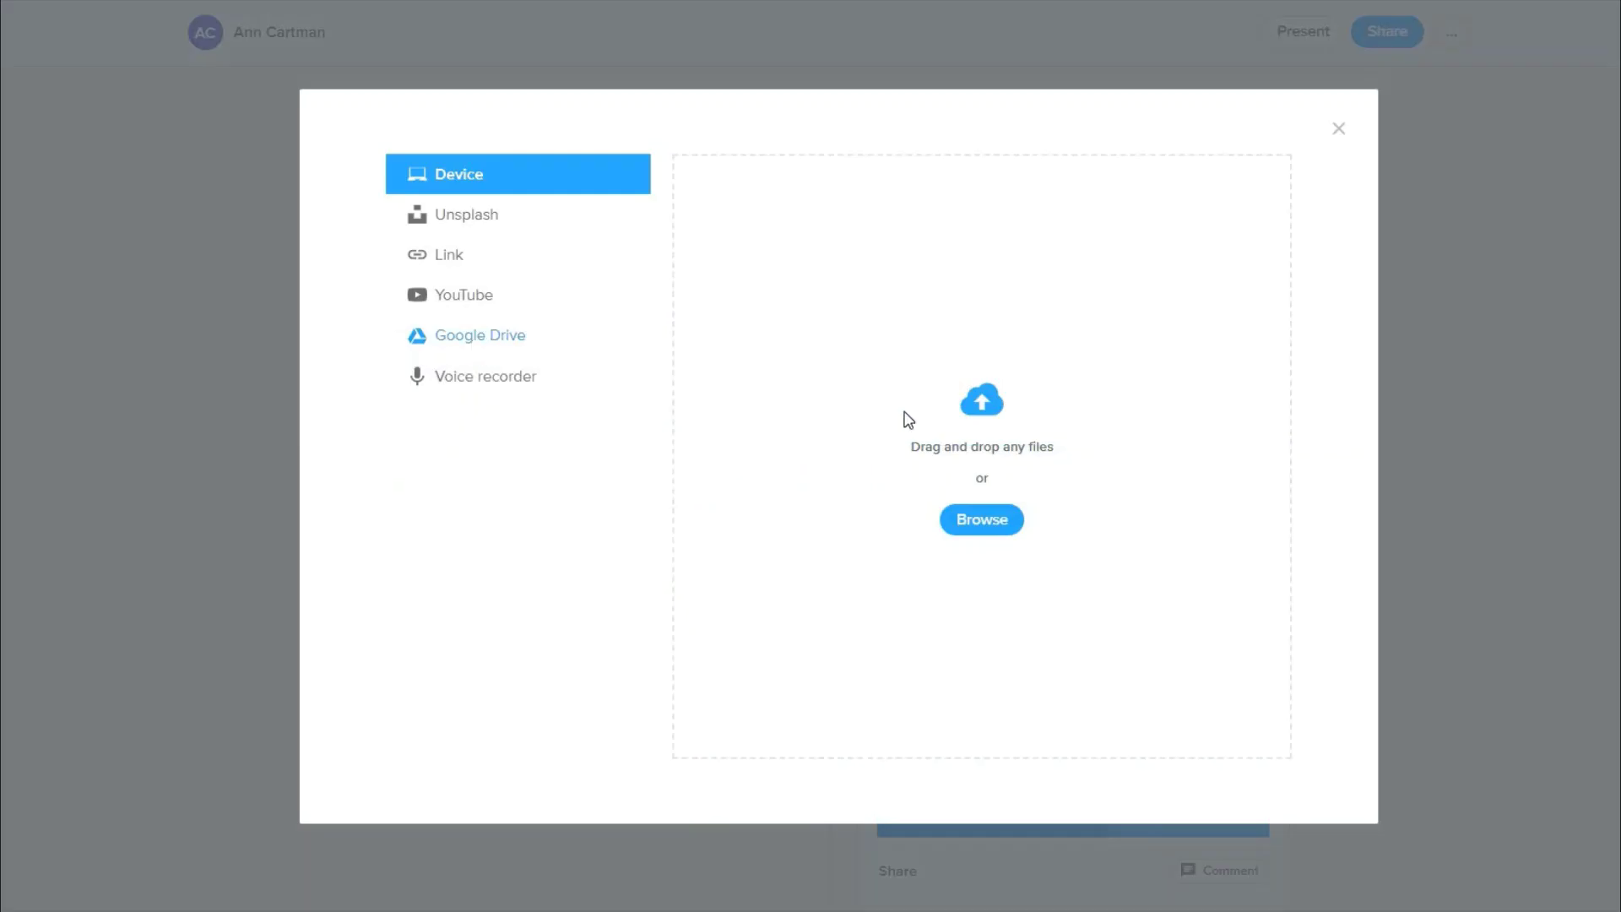
click(520, 300)
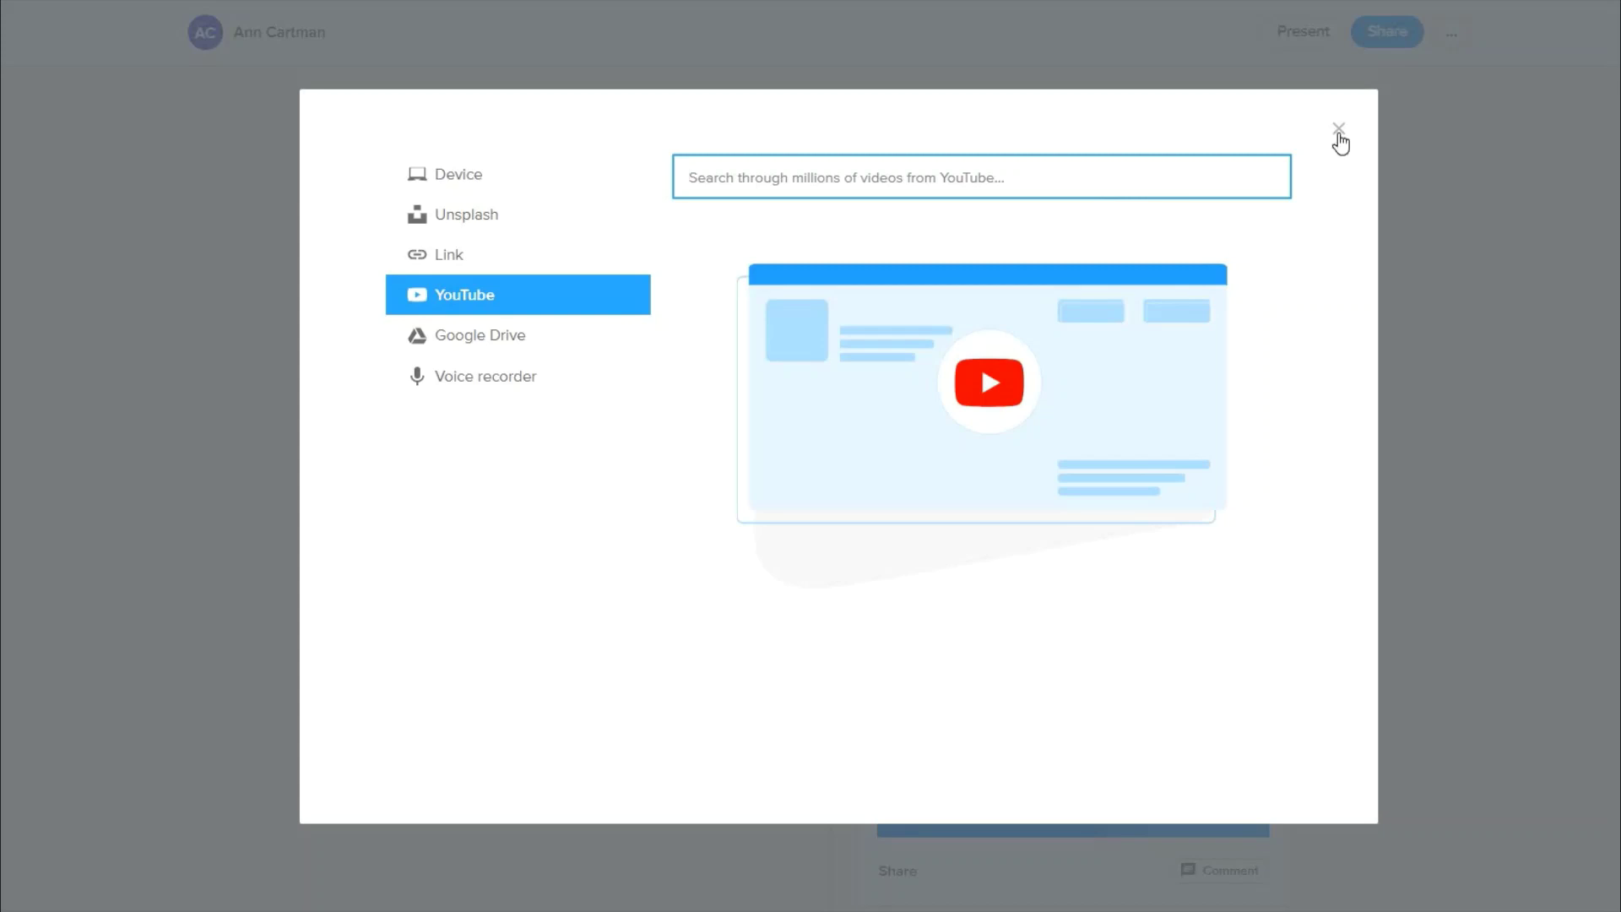
click(1340, 135)
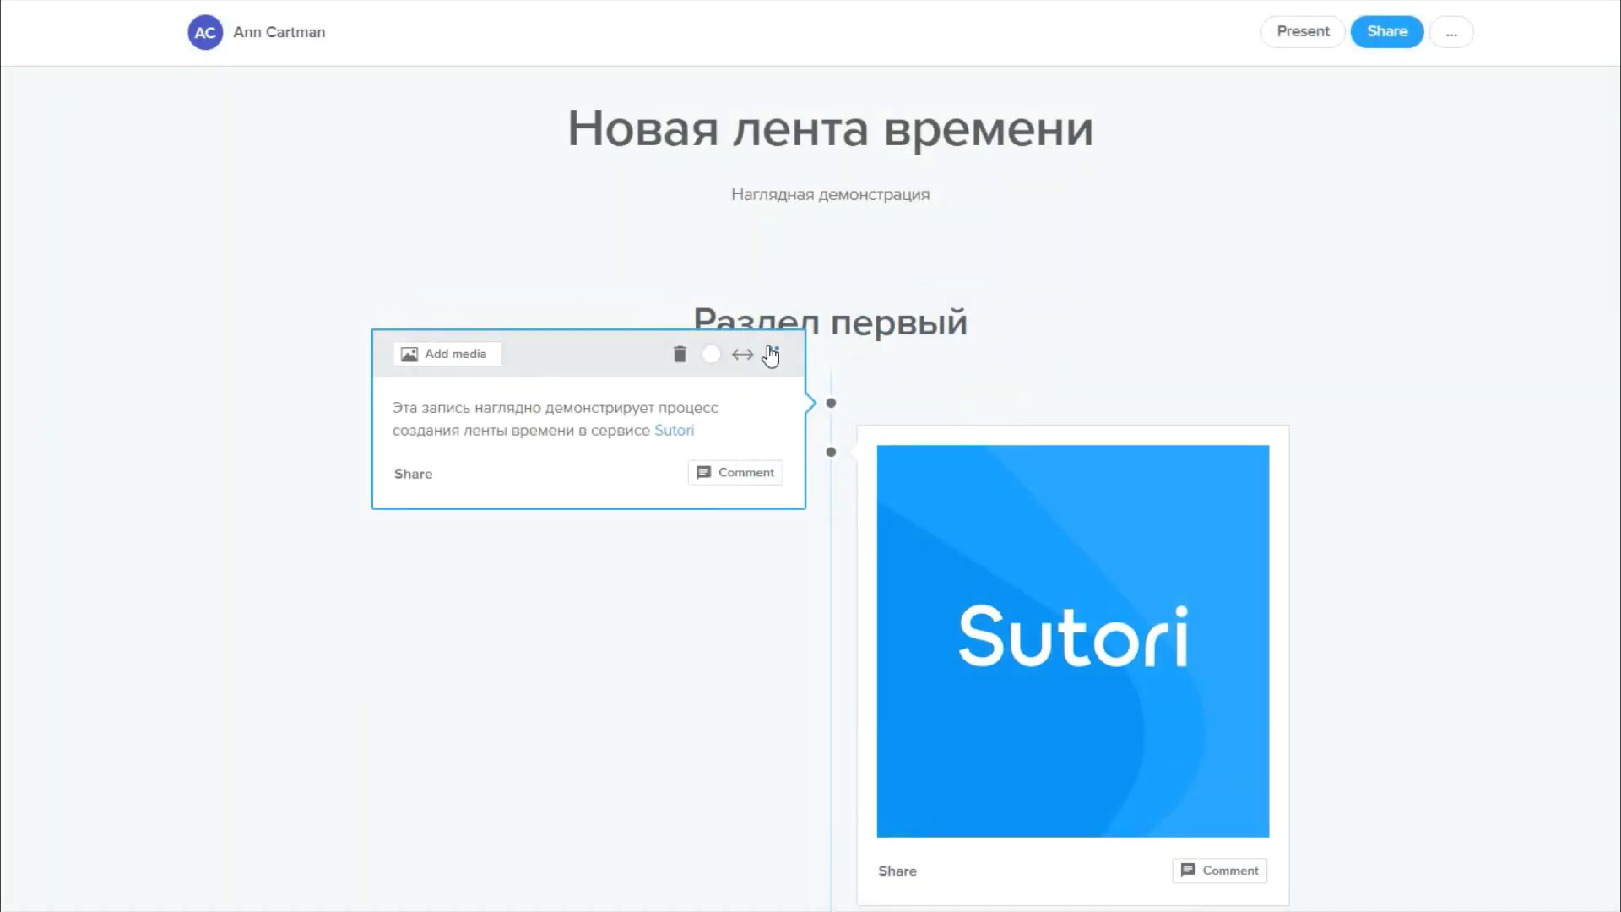
- Move the text entry after the Sutori image in "Раздел первый" and restore the original order
drag(771, 354, 999, 622)
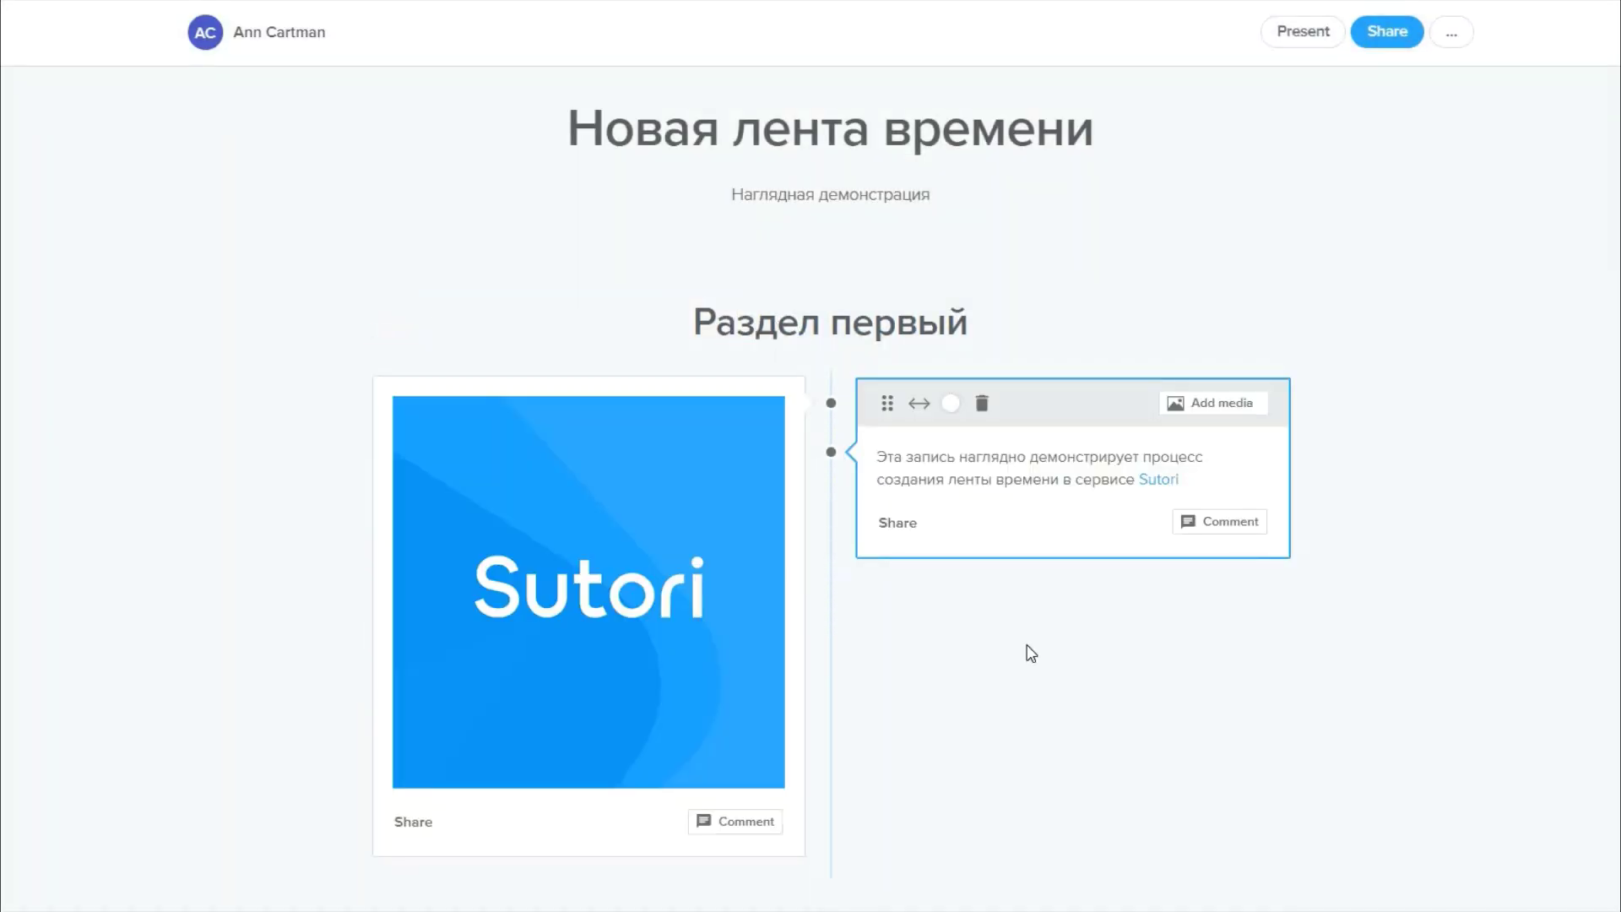
click(778, 409)
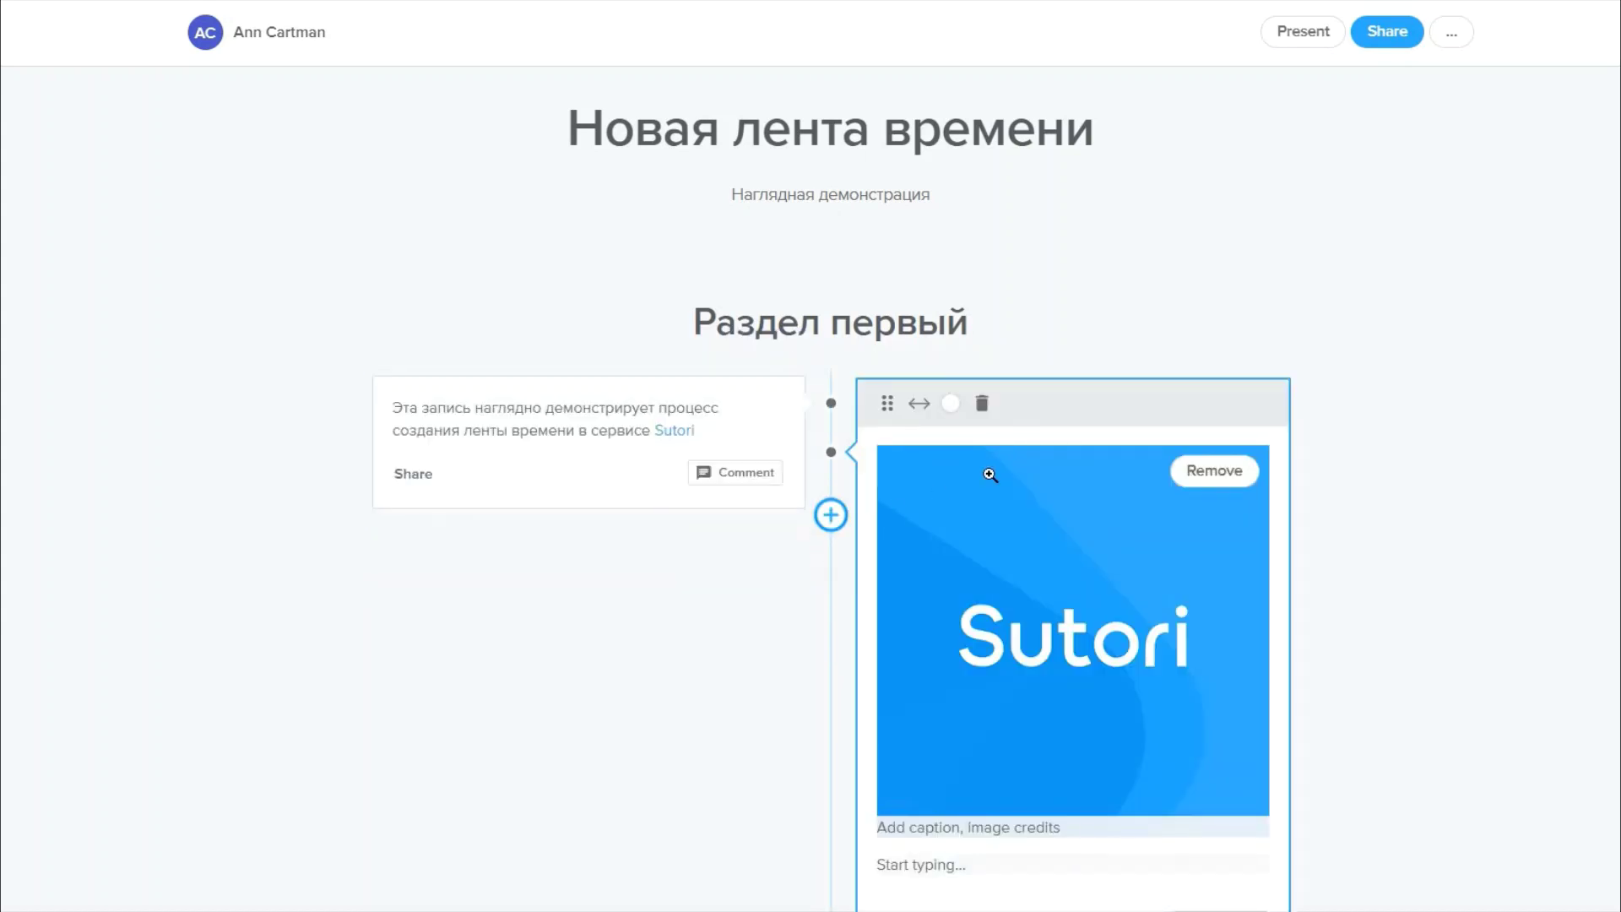
click(1410, 481)
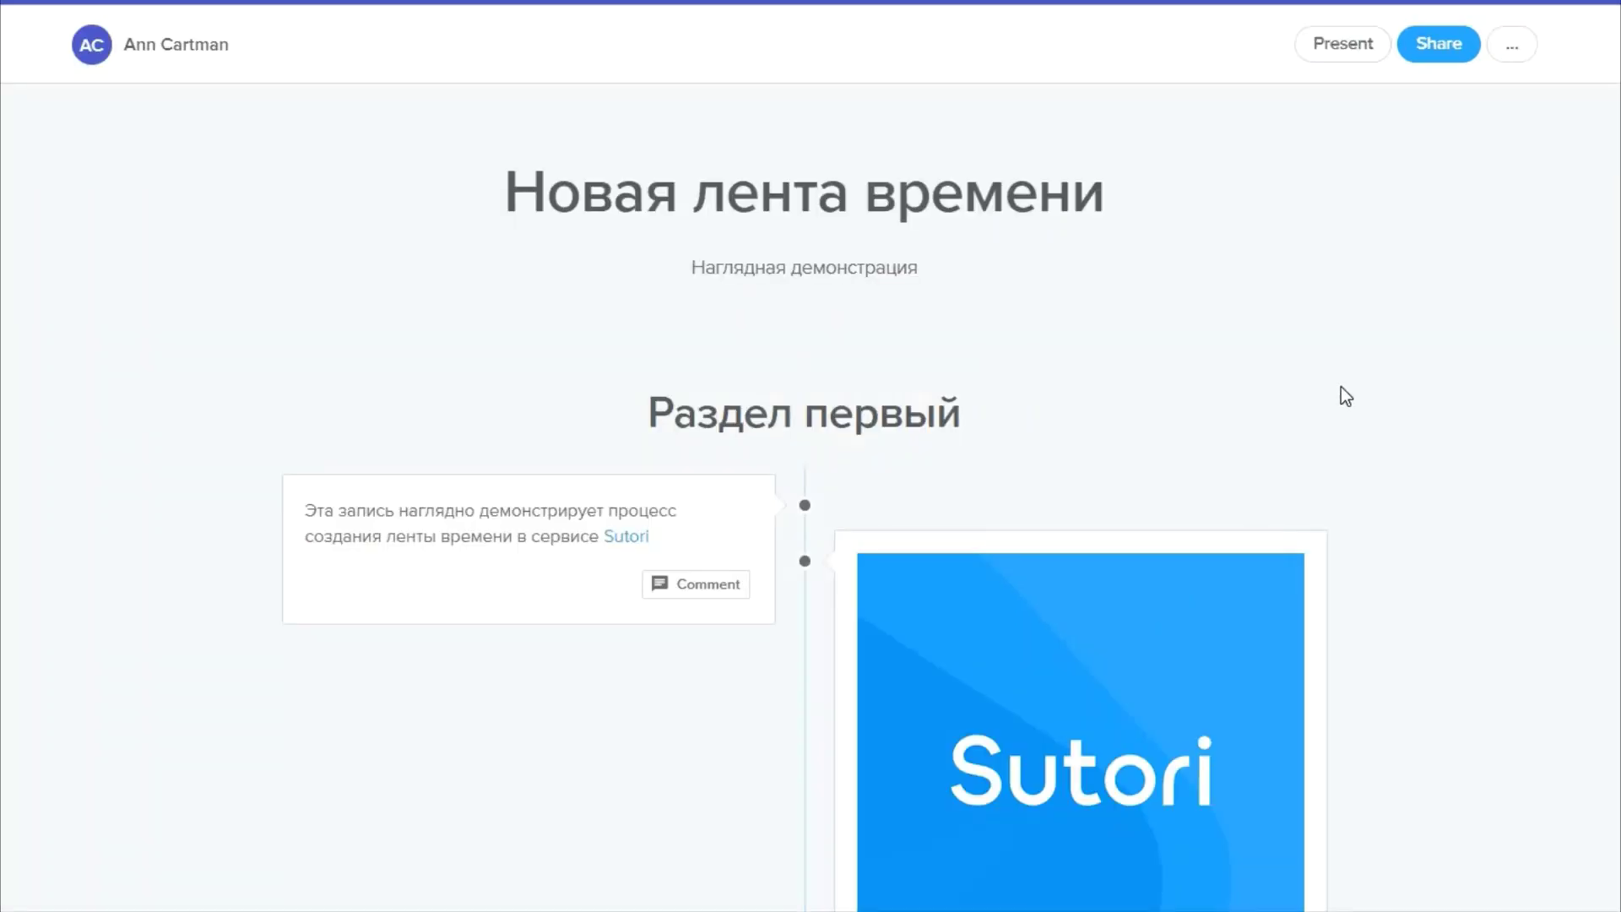
- Examine the story's Invite, Share and Embed options, including the embed code, and start its presentation mode
click(1445, 51)
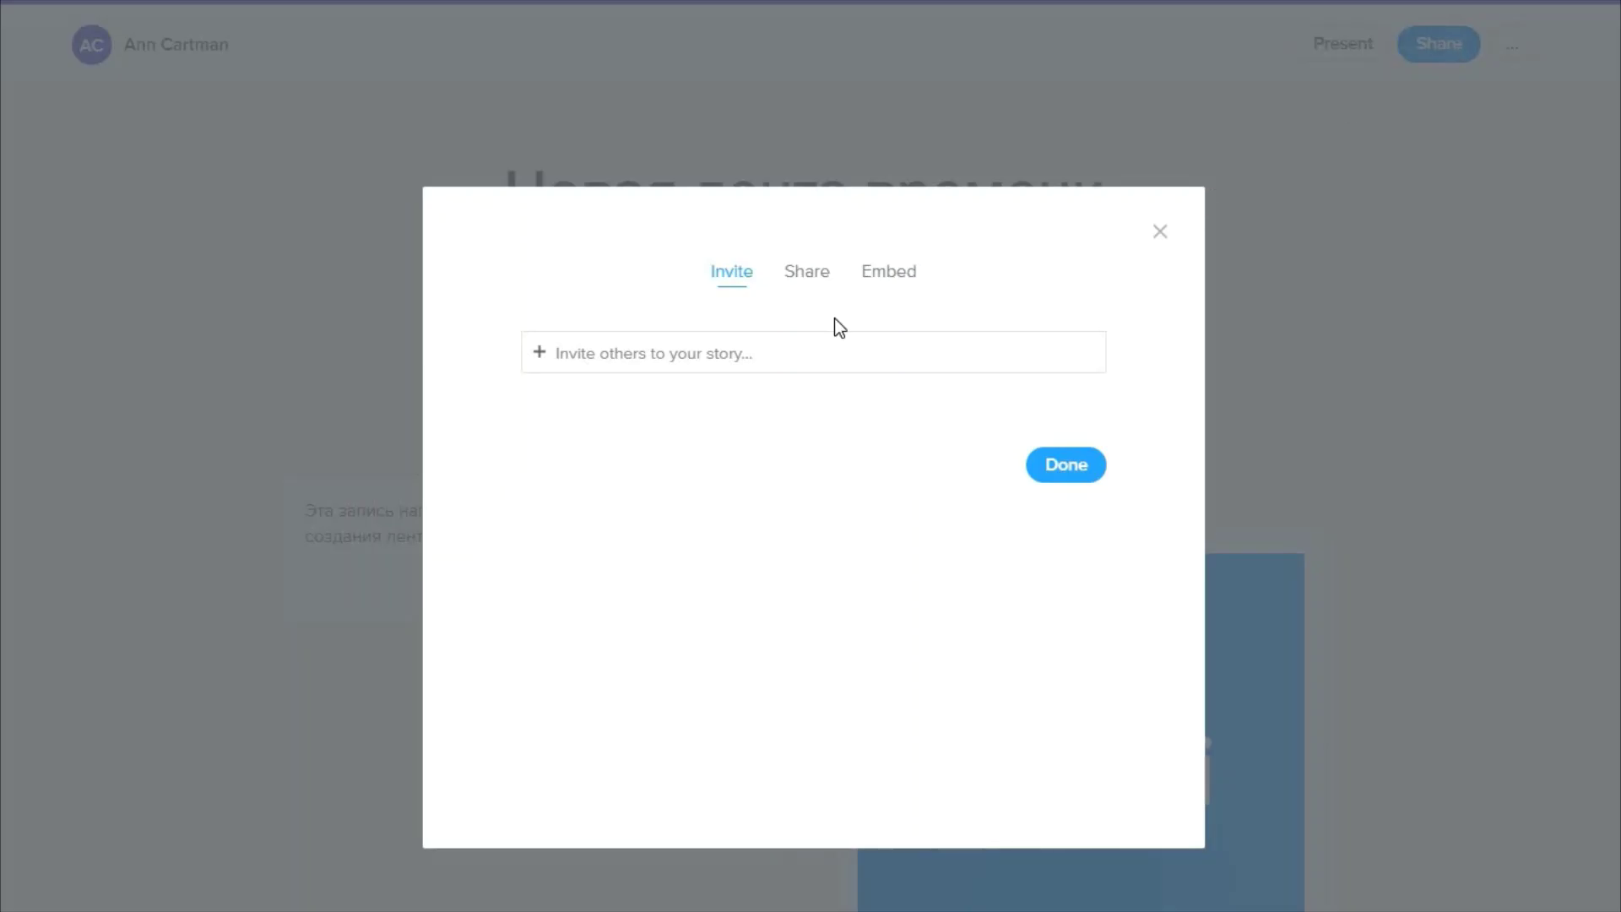
click(811, 275)
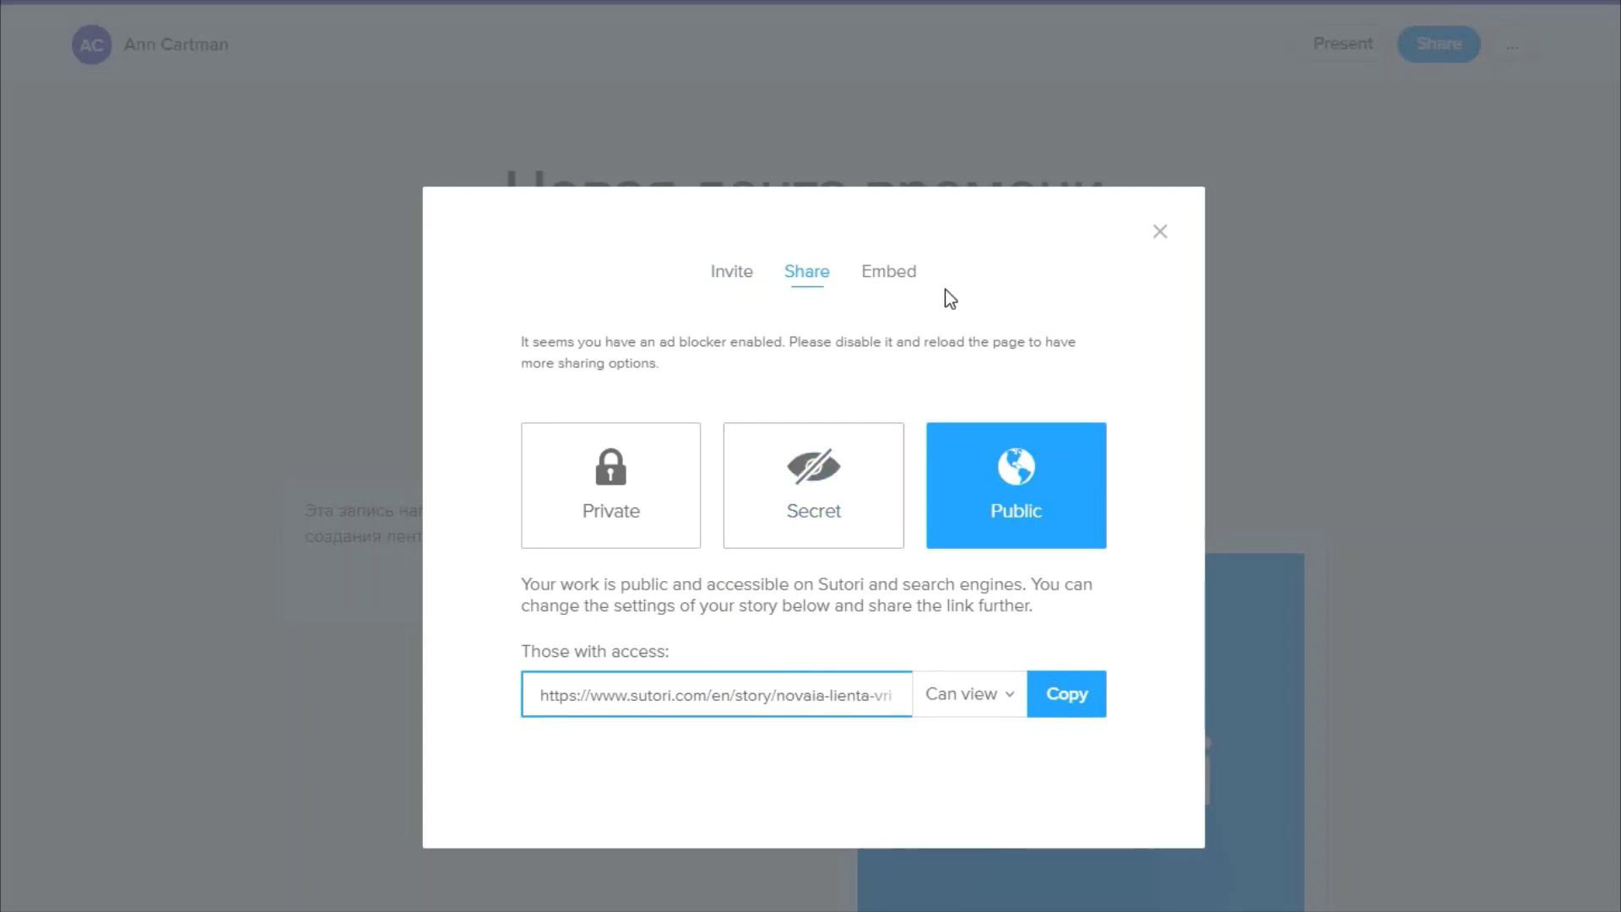
click(912, 274)
drag(541, 385, 1113, 397)
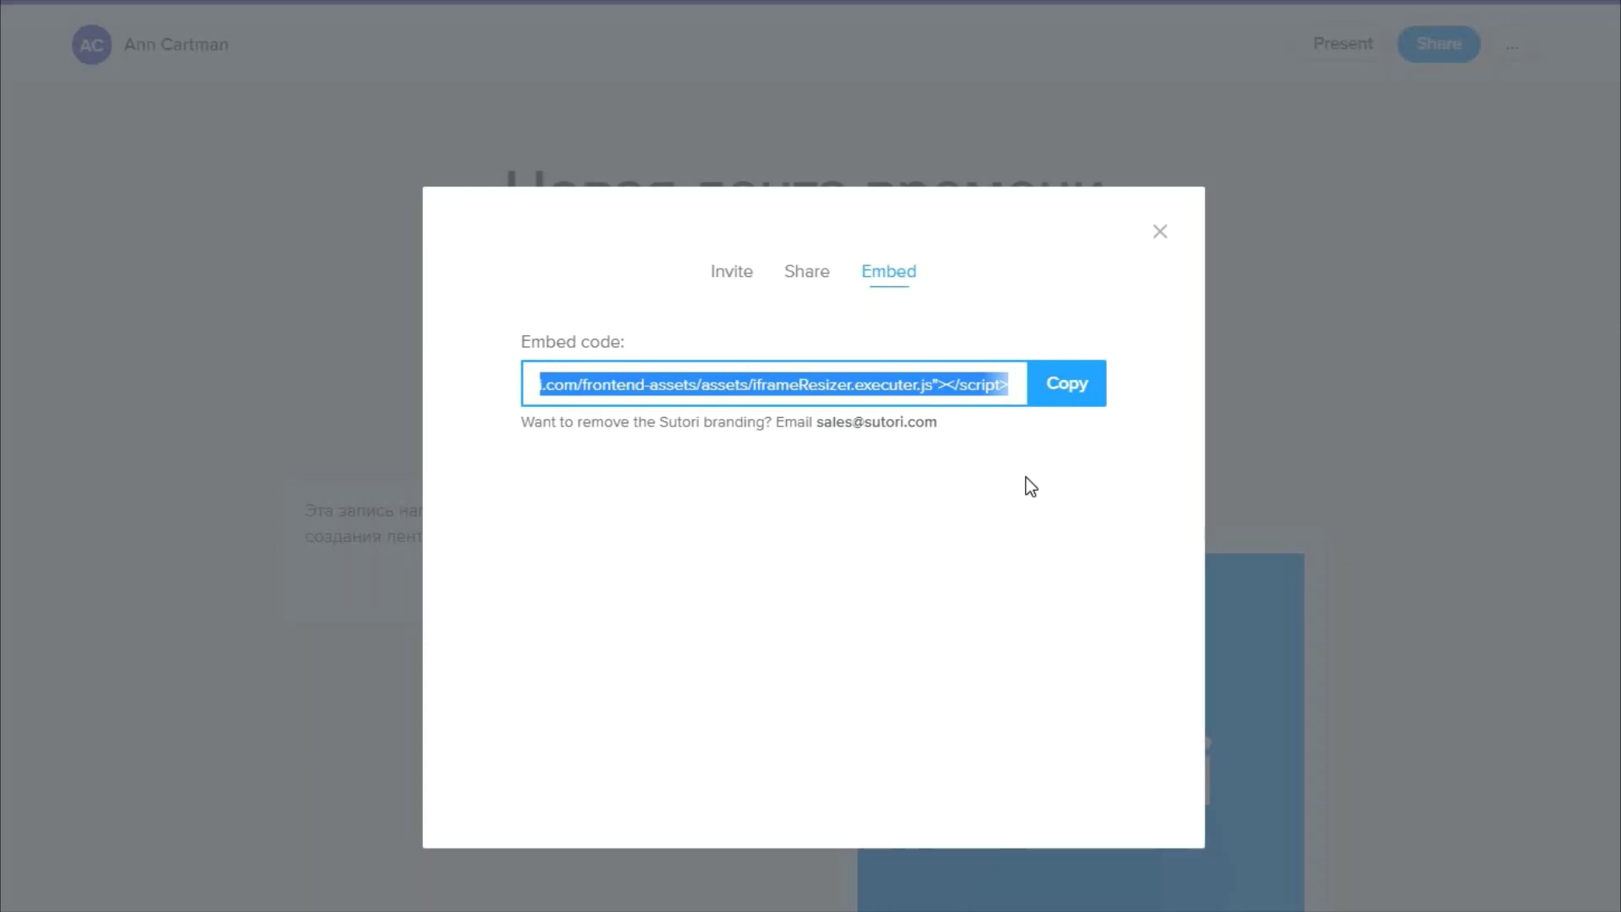
click(1159, 233)
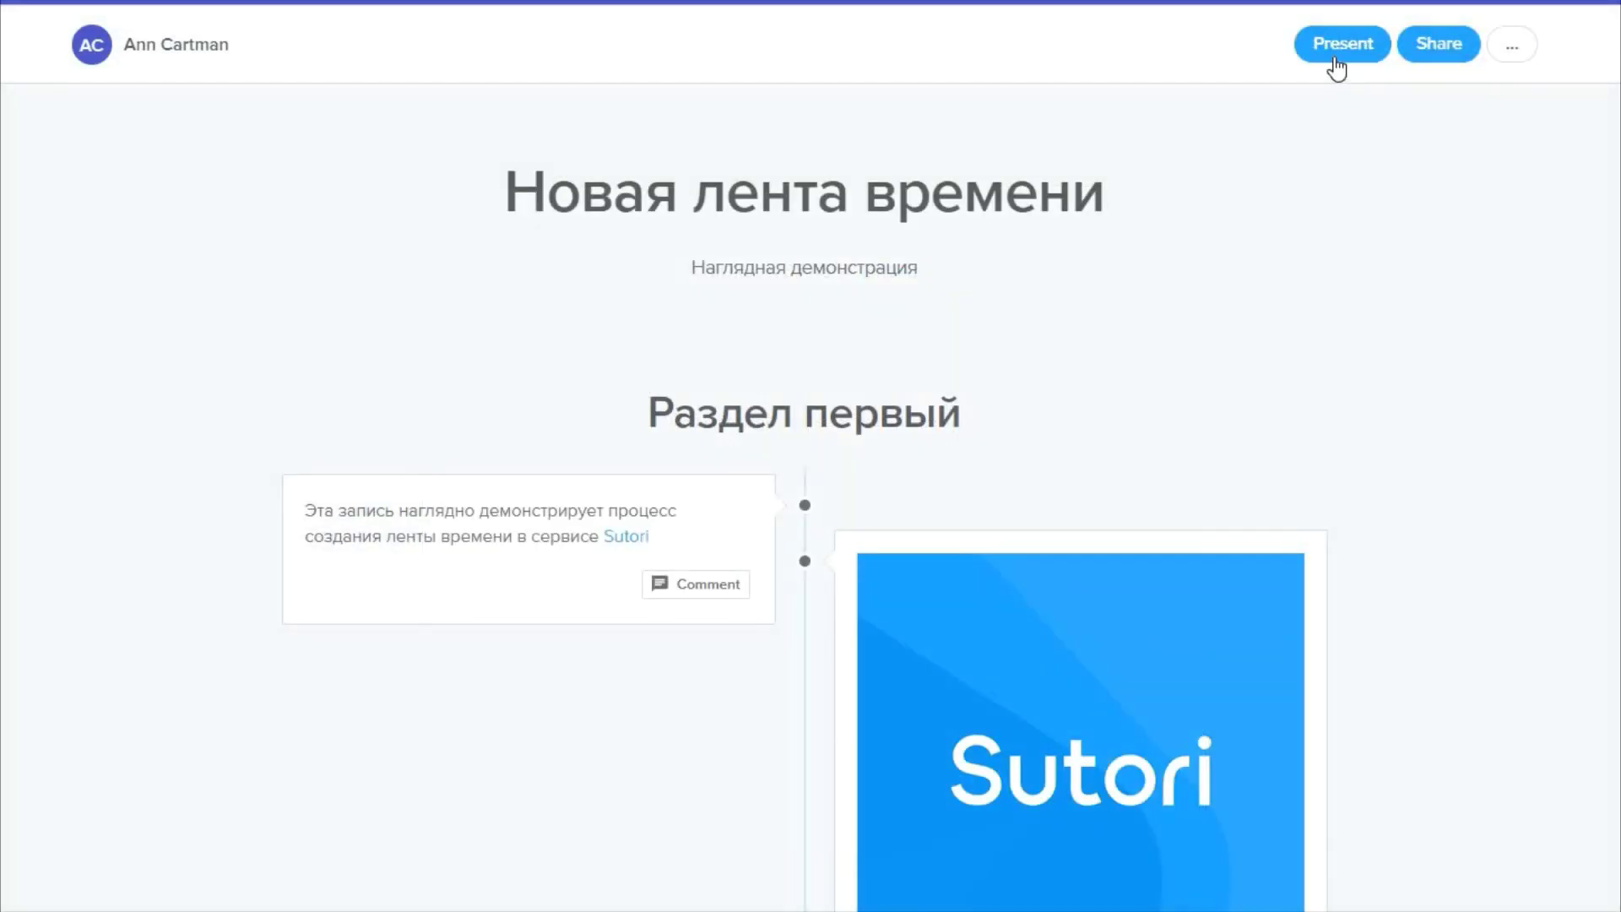
click(1336, 59)
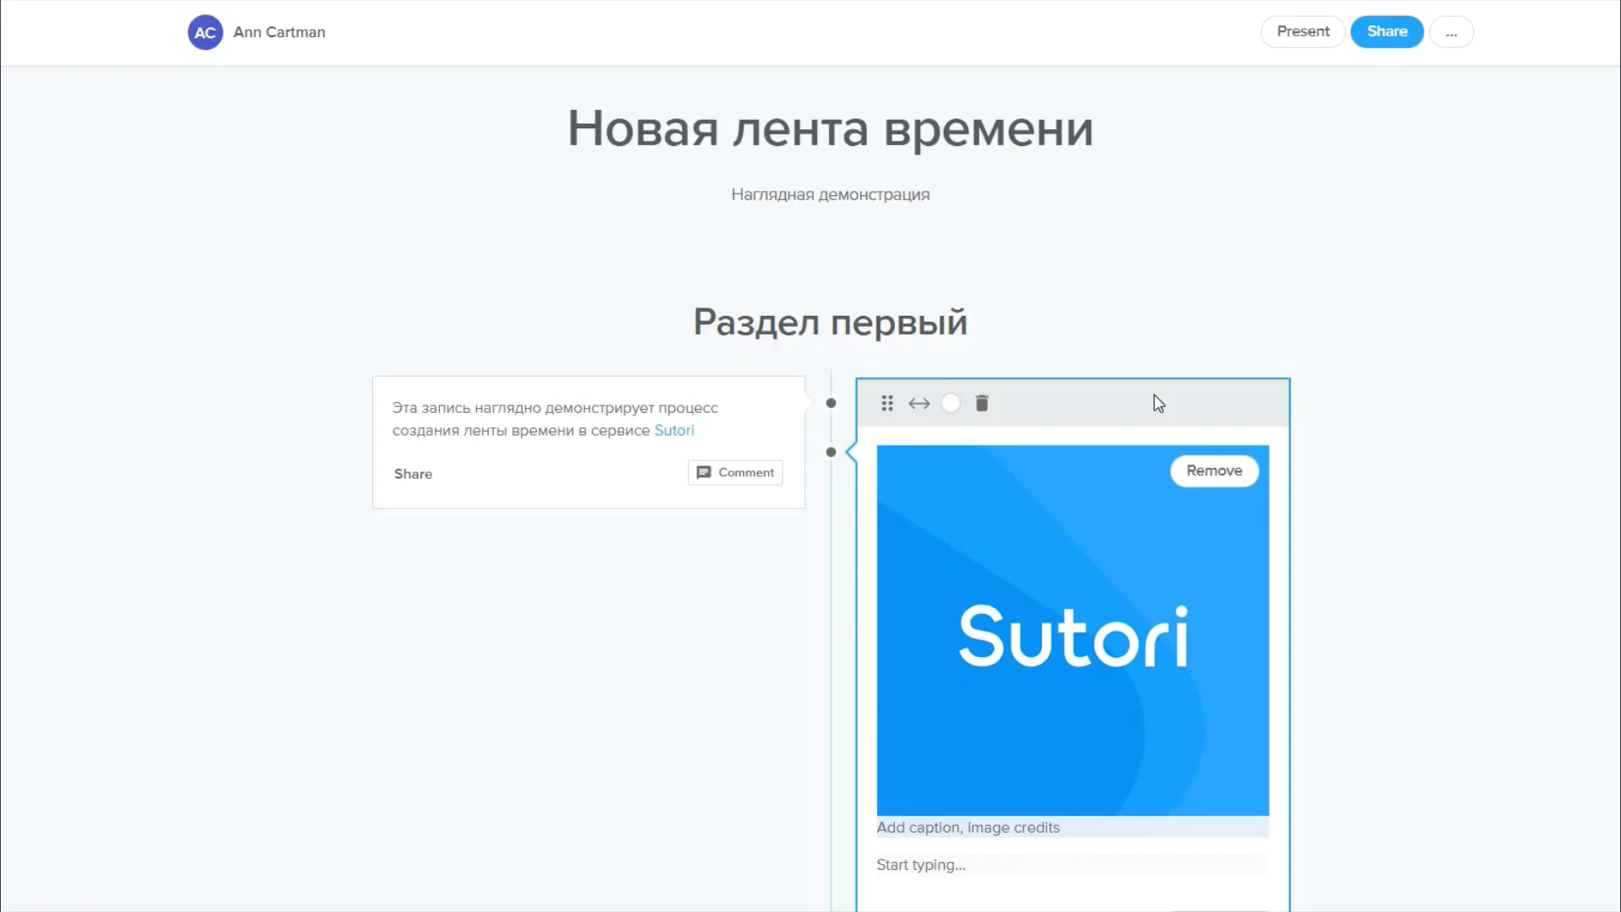
- View the author's profile page and open the form for inviting friends by e-mail
click(278, 51)
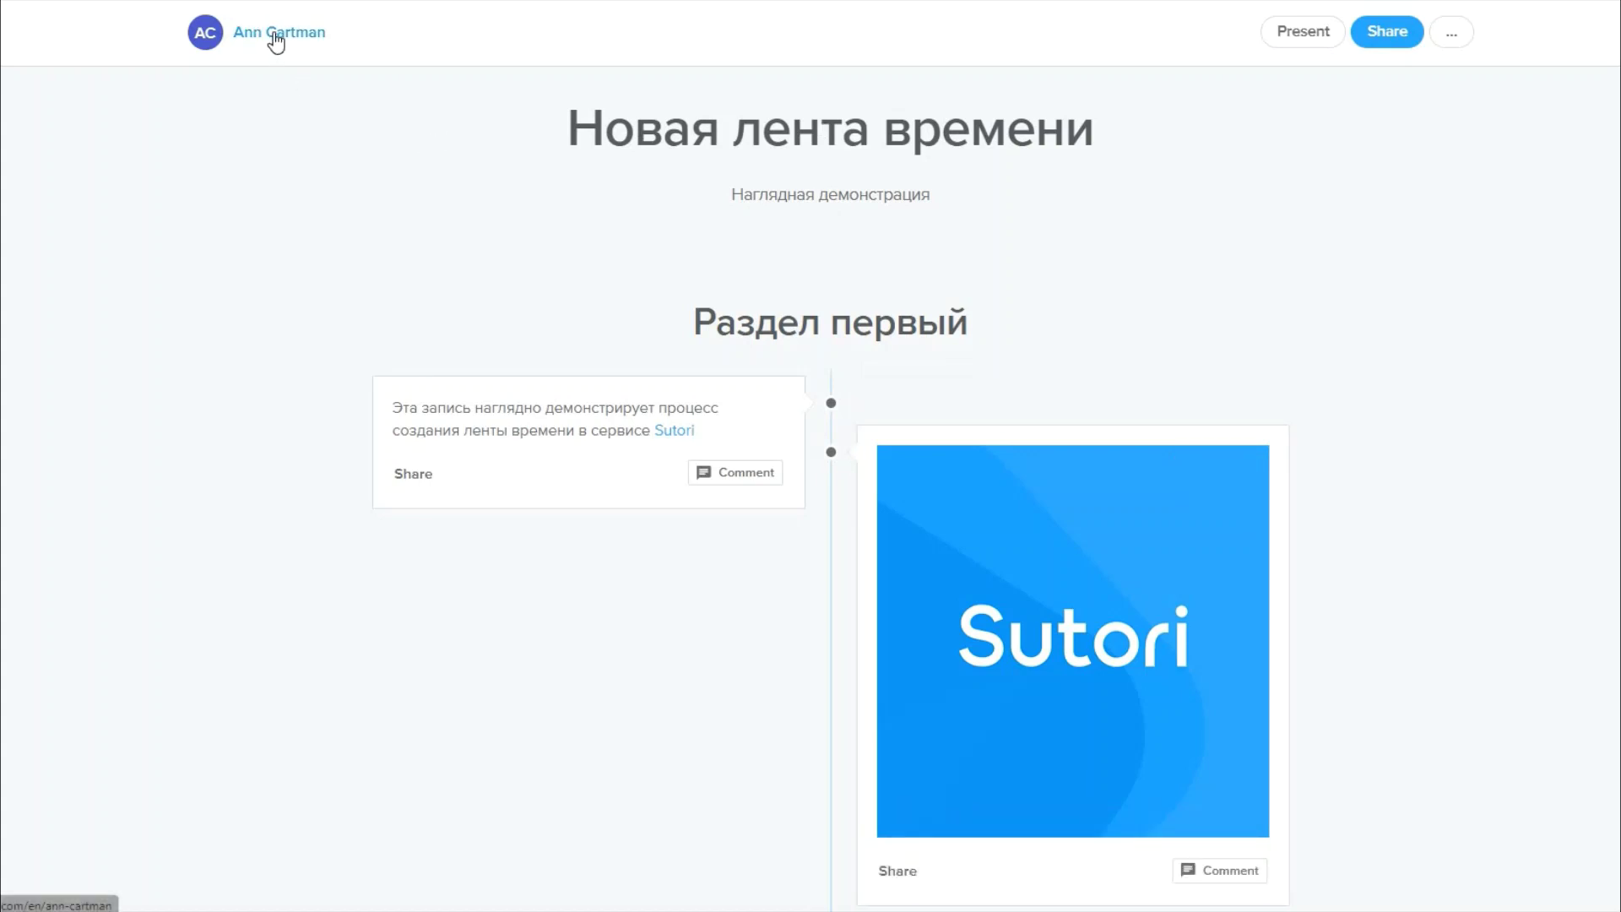
click(274, 40)
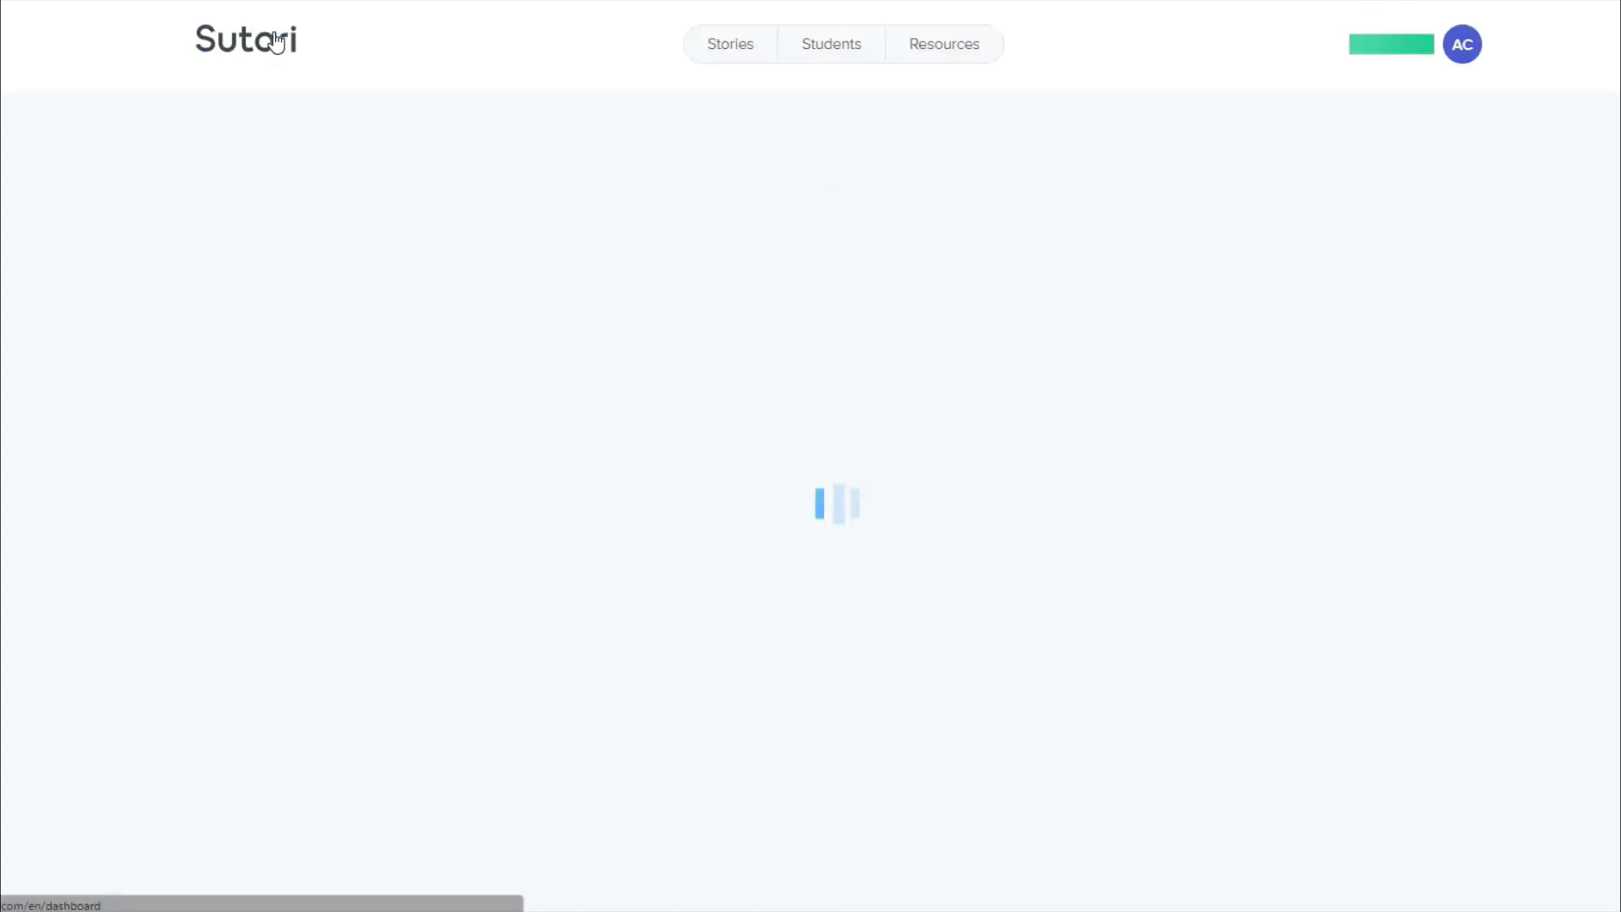
click(1463, 46)
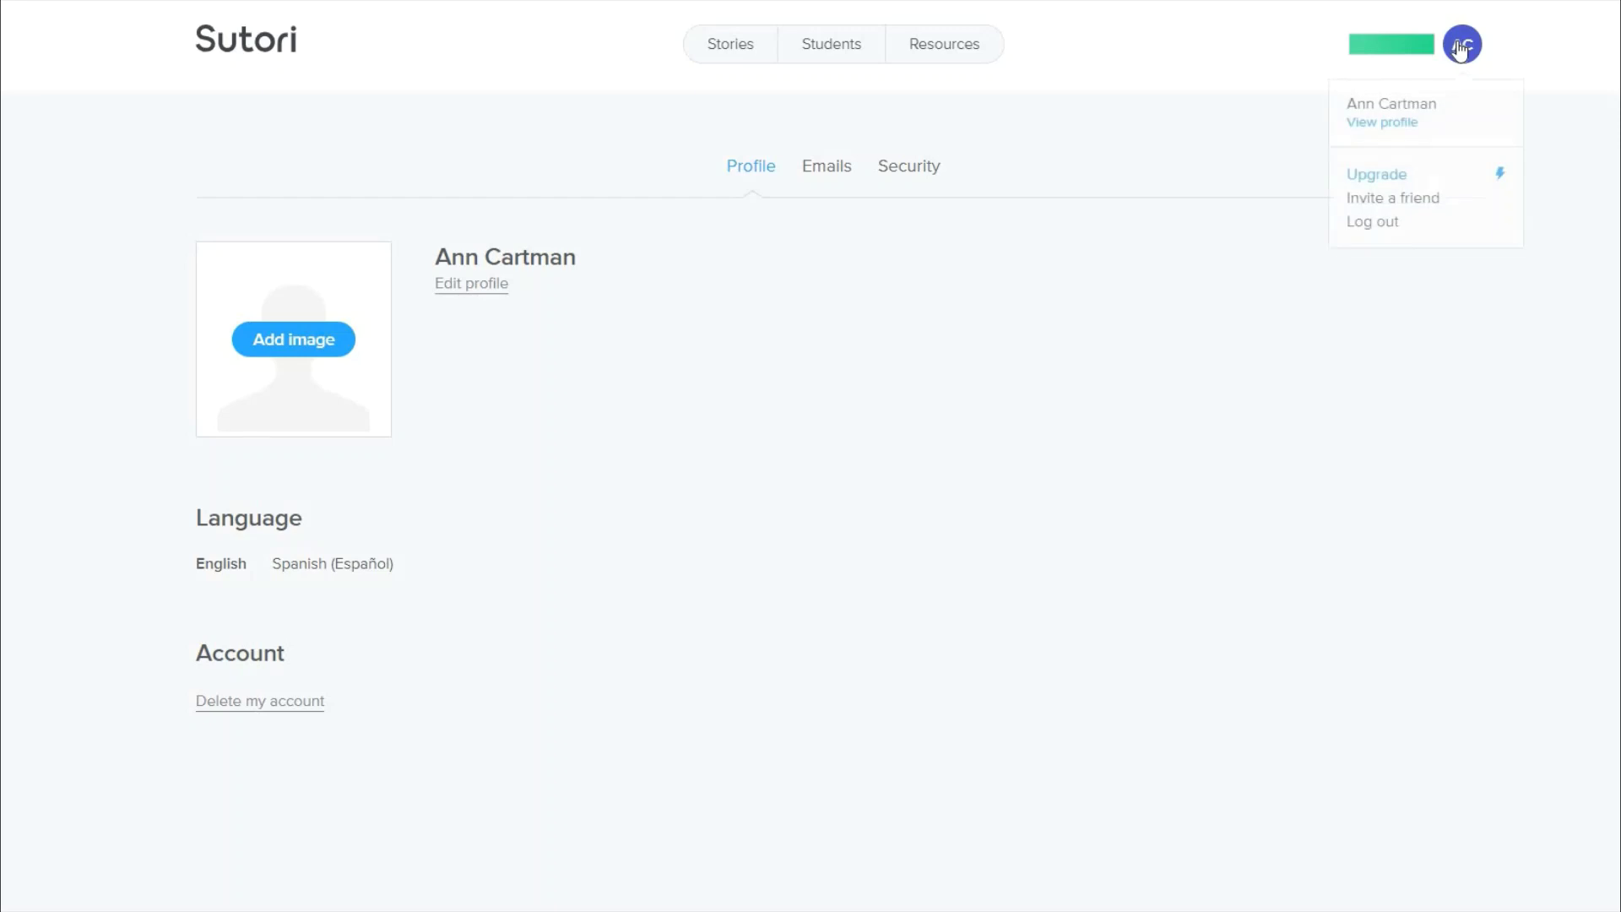
click(1433, 211)
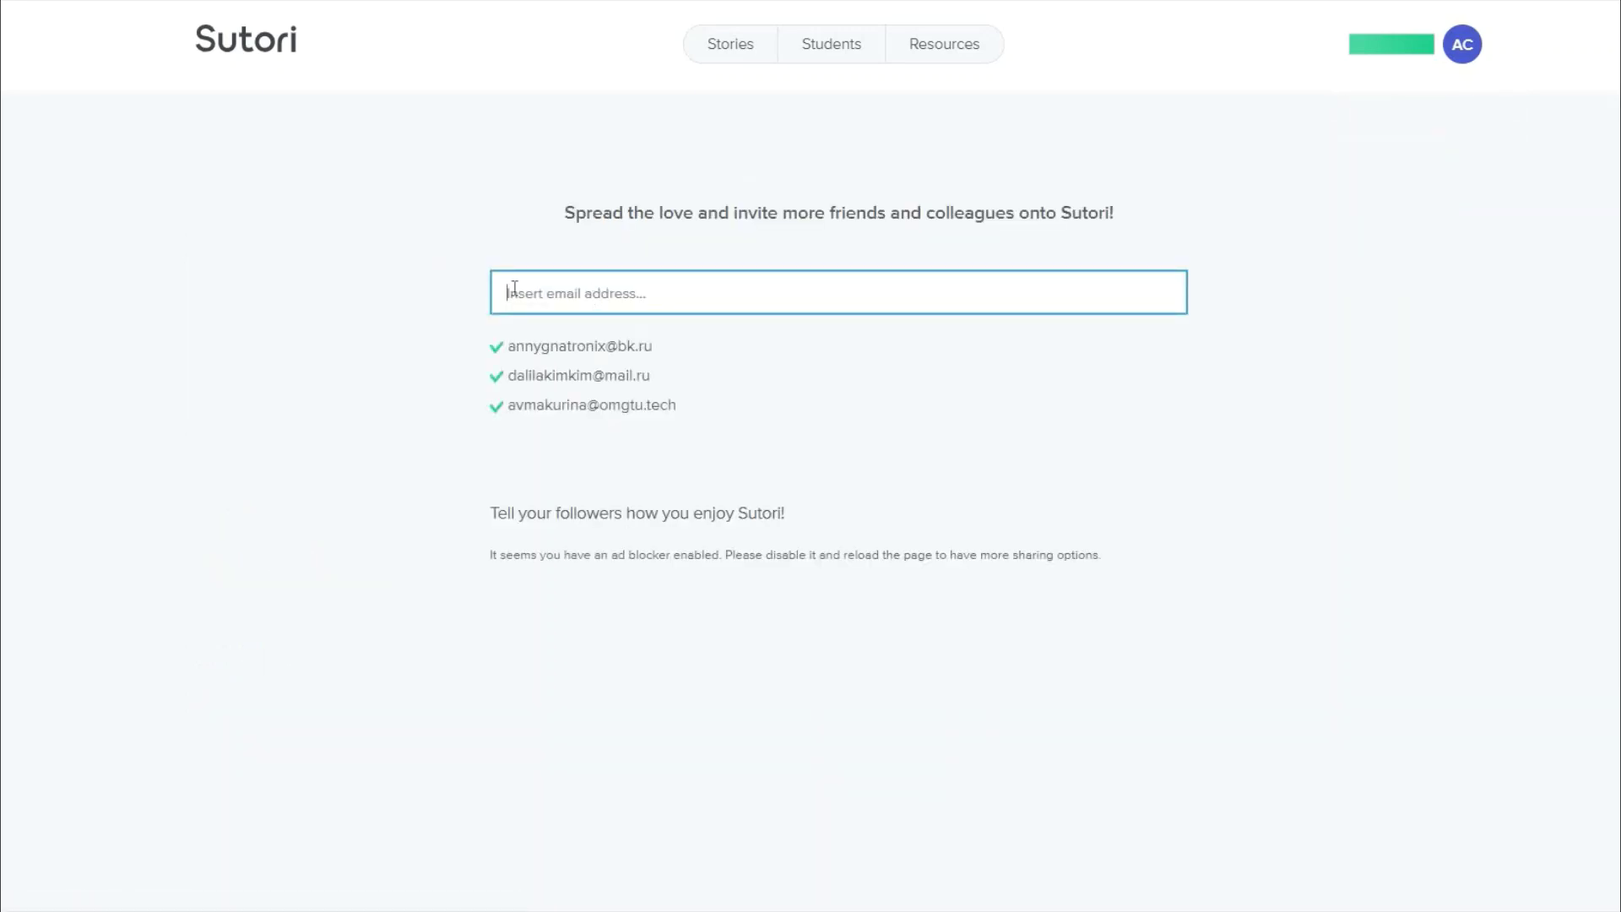
drag(654, 347, 505, 331)
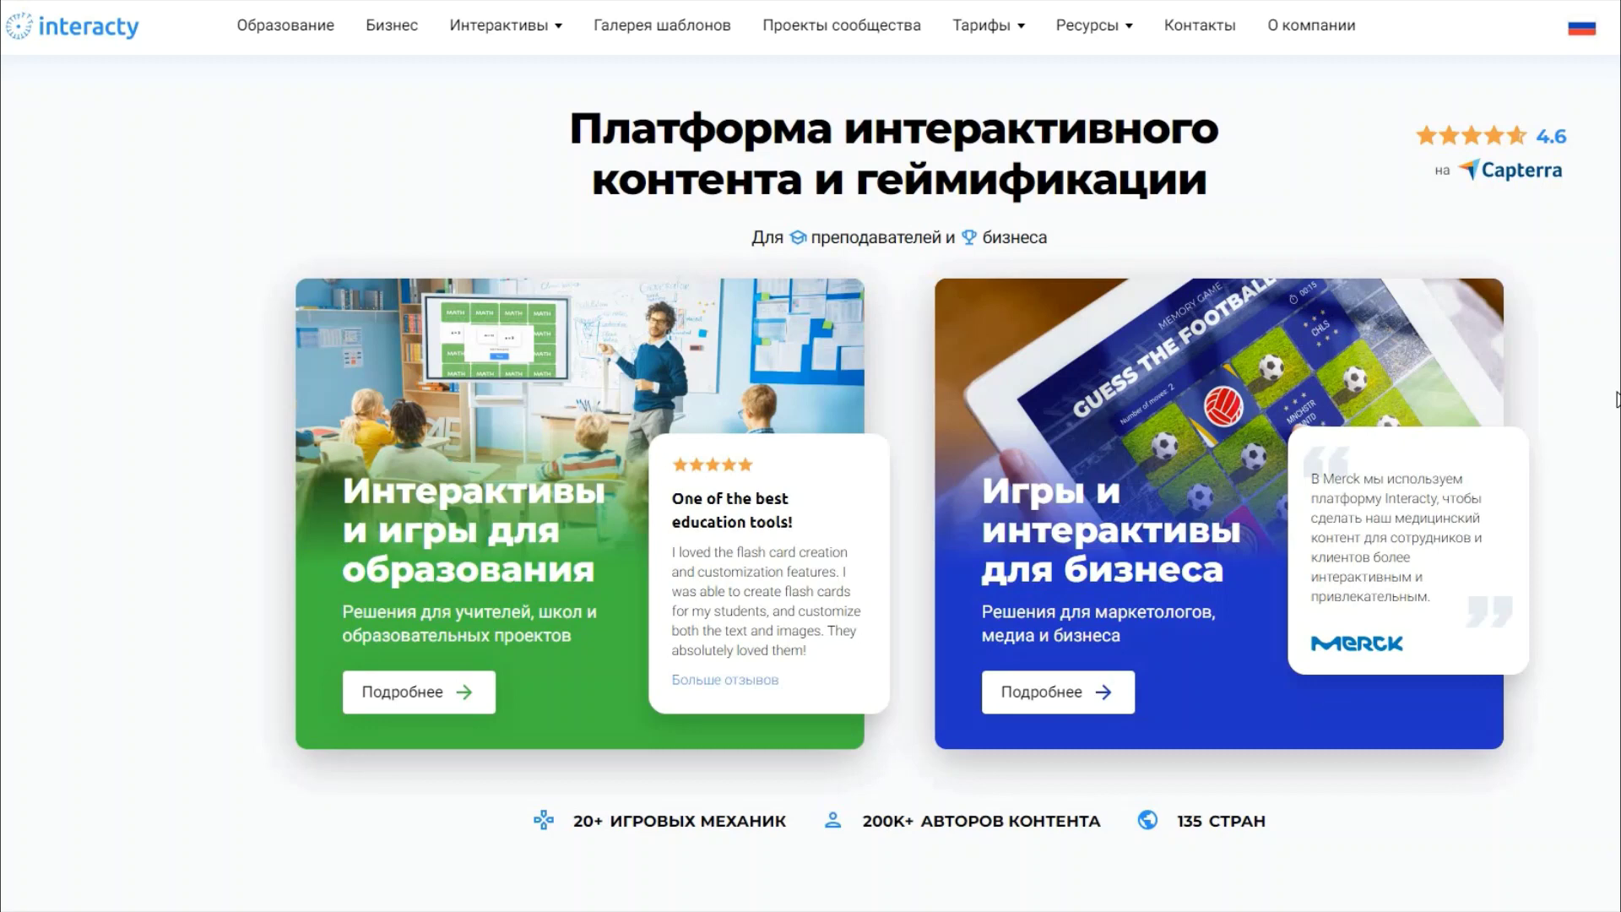
- Examine the Interacty home page, including its gamification use cases, interactive content formats and target audiences
scroll(1524, 409, down, 5)
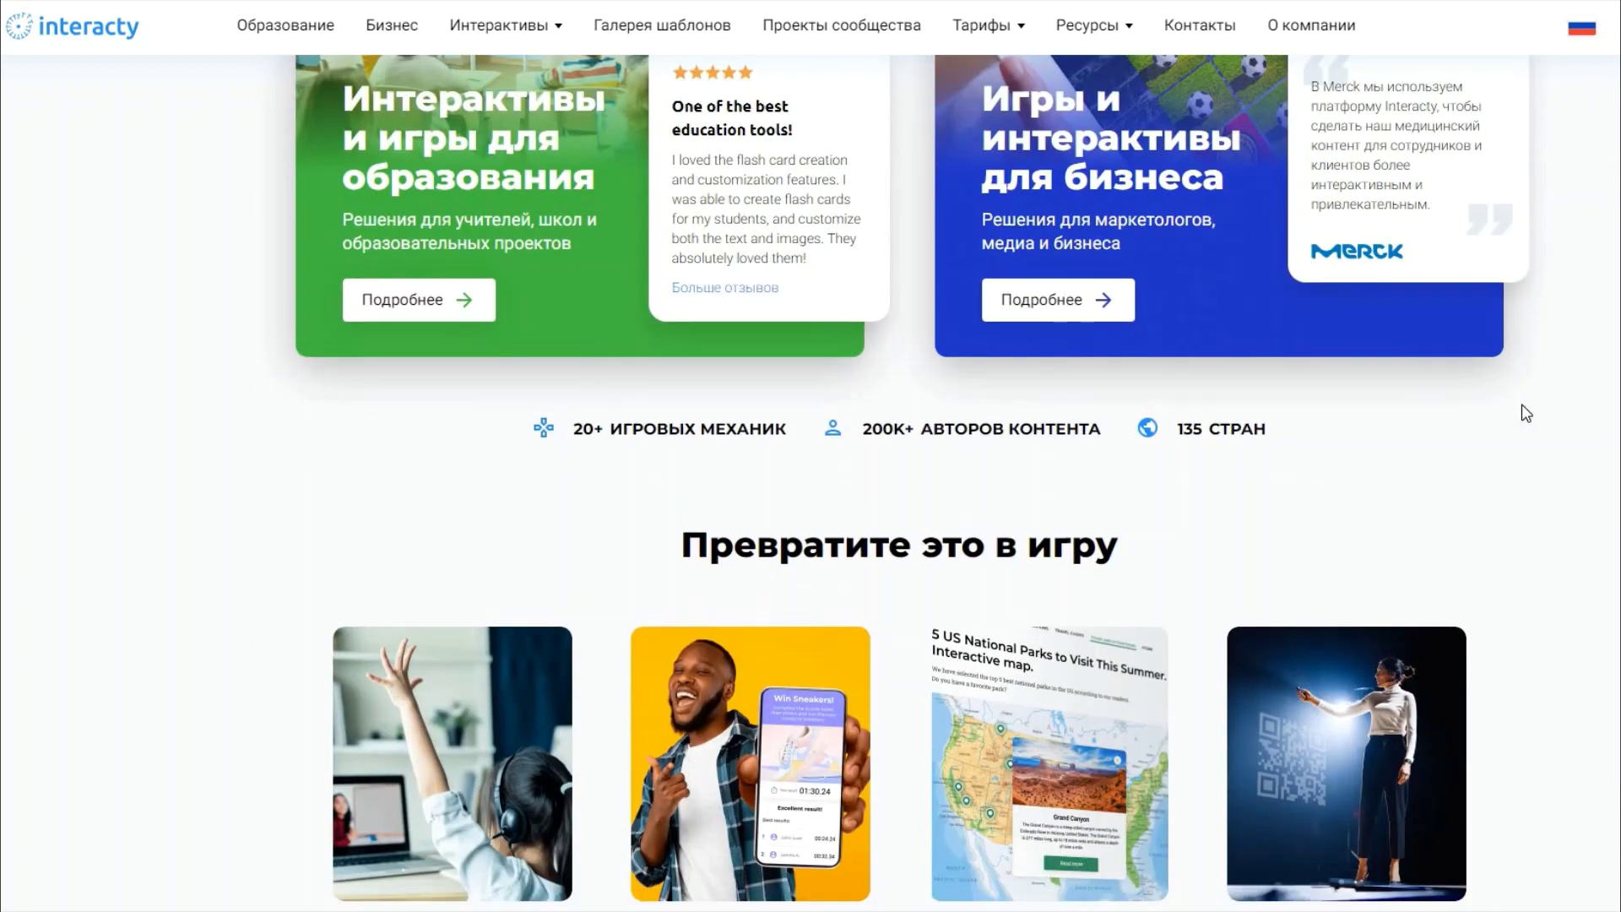
scroll(1526, 412, down, 6)
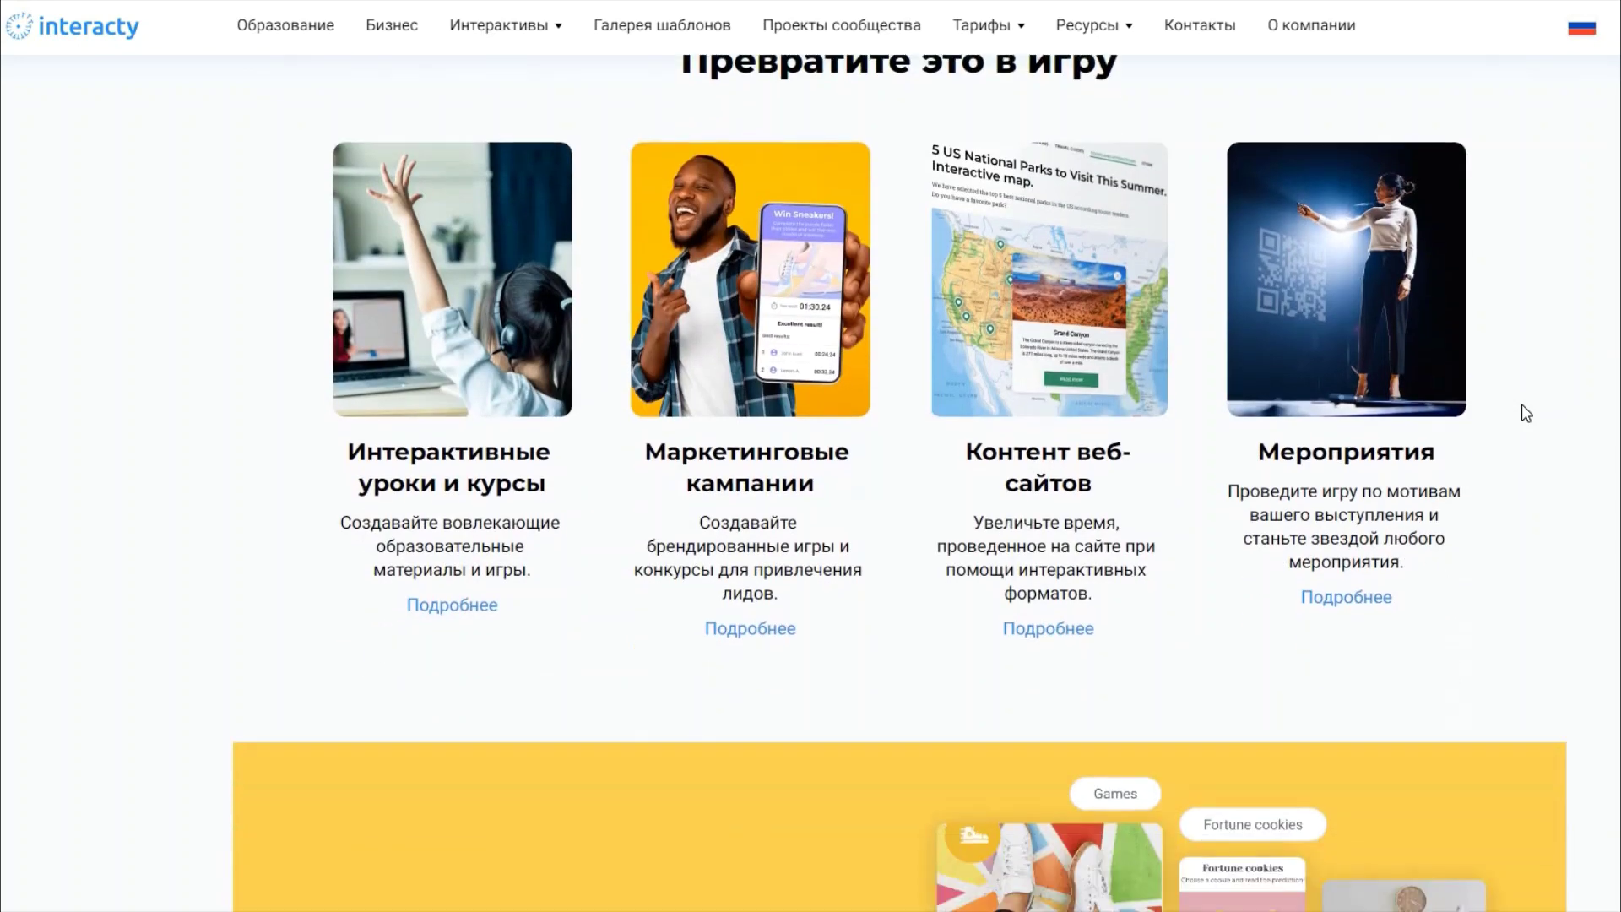
scroll(1526, 413, down, 9)
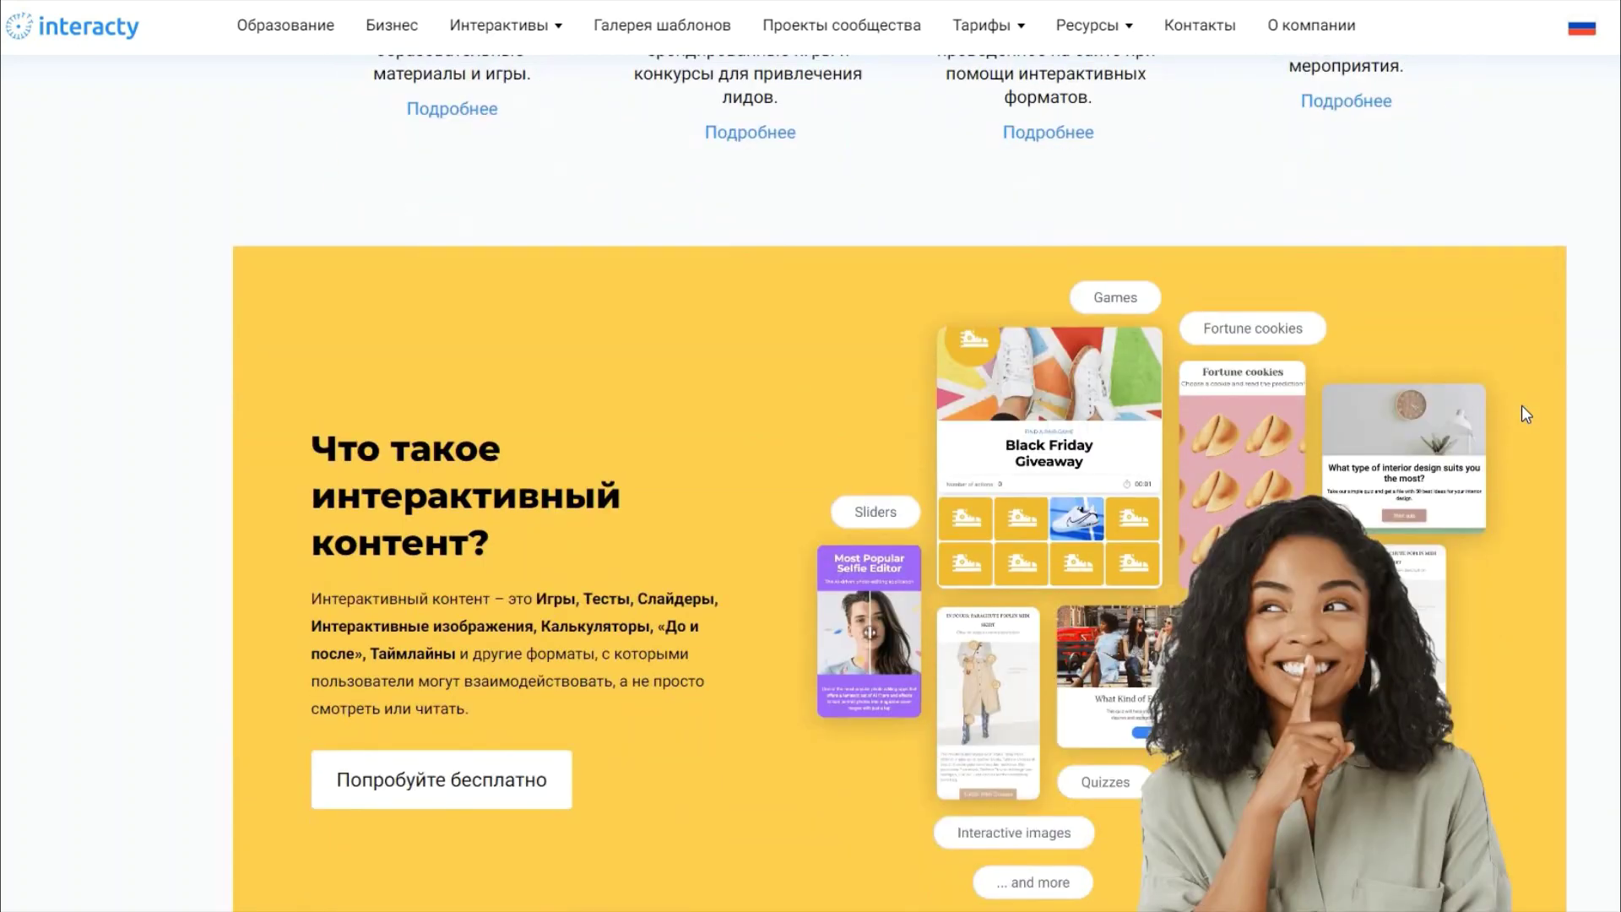
scroll(1524, 409, down, 5)
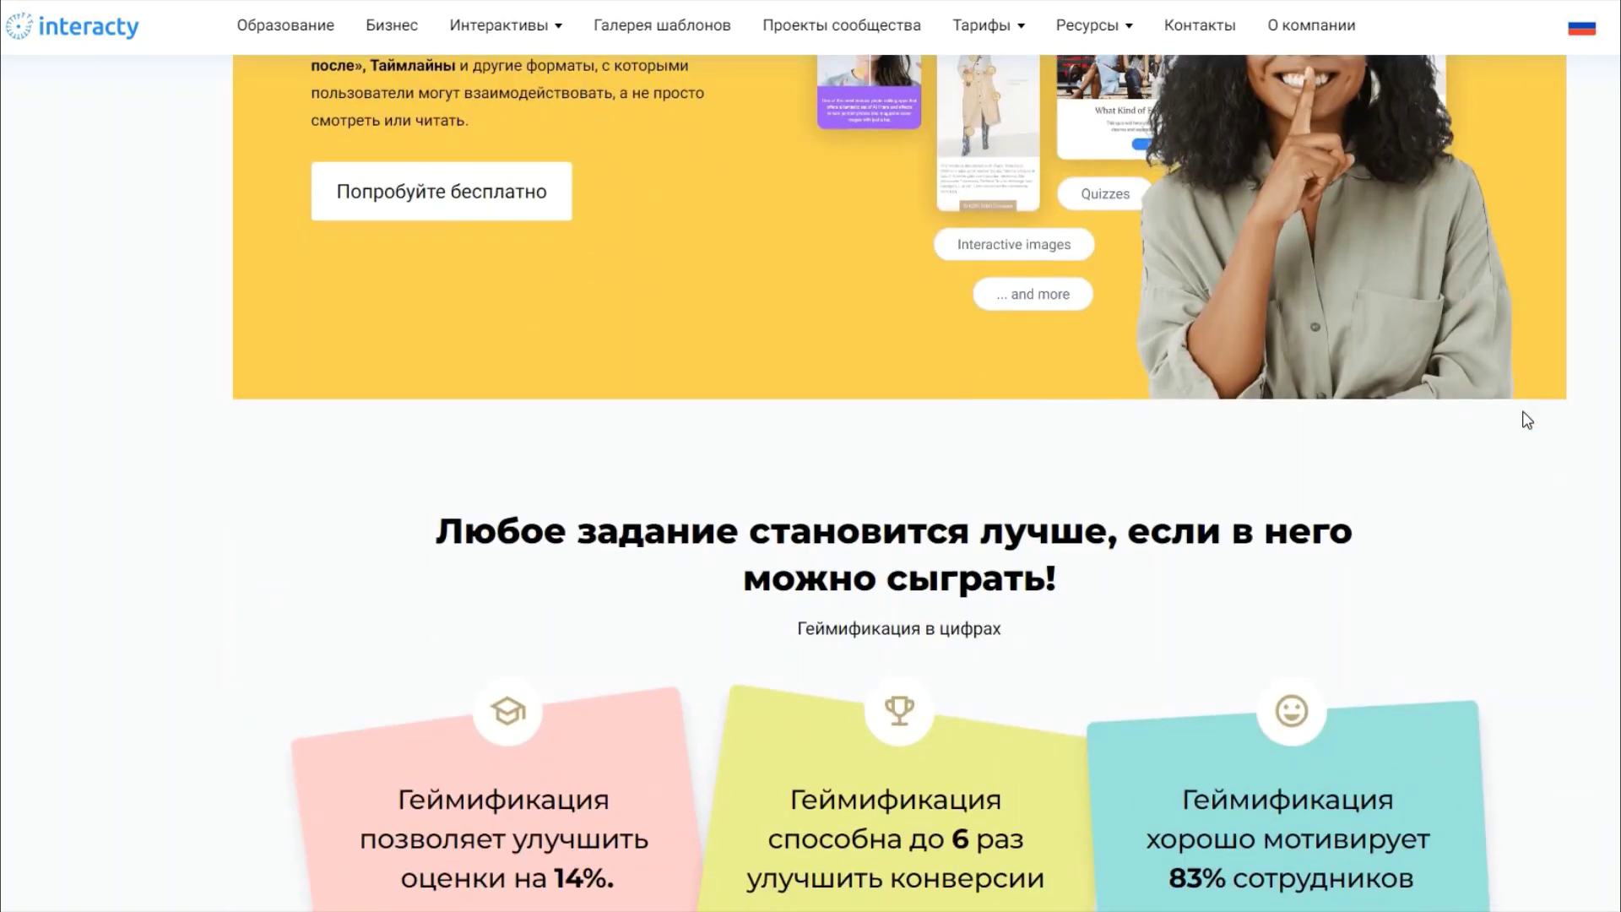
scroll(1527, 418, down, 6)
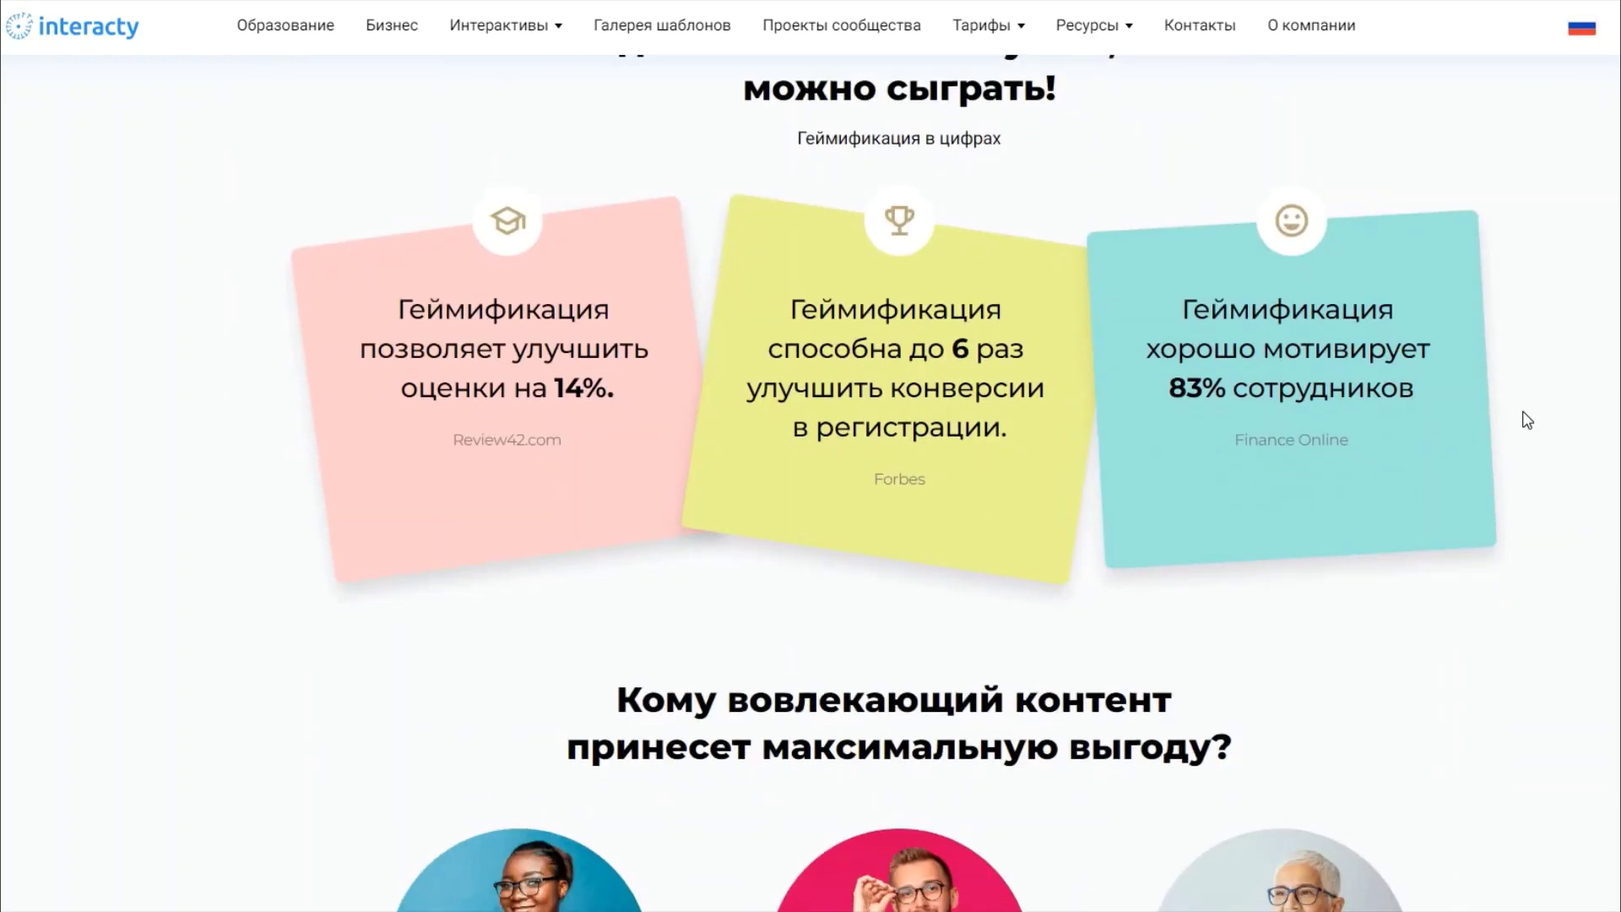
scroll(1528, 420, down, 6)
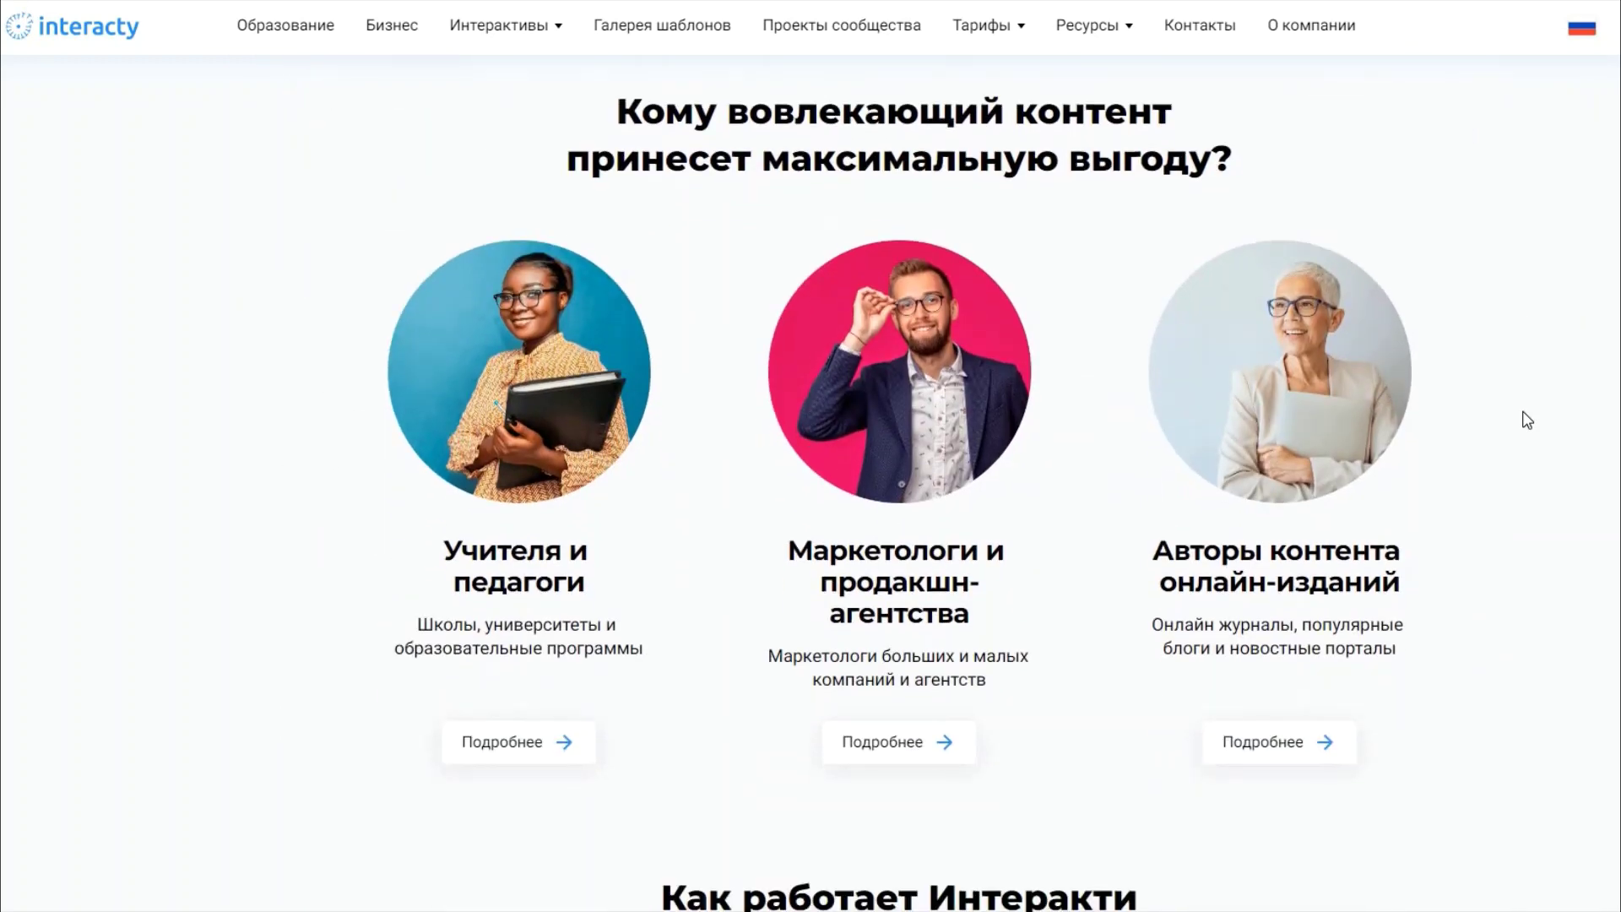
scroll(1528, 419, down, 1)
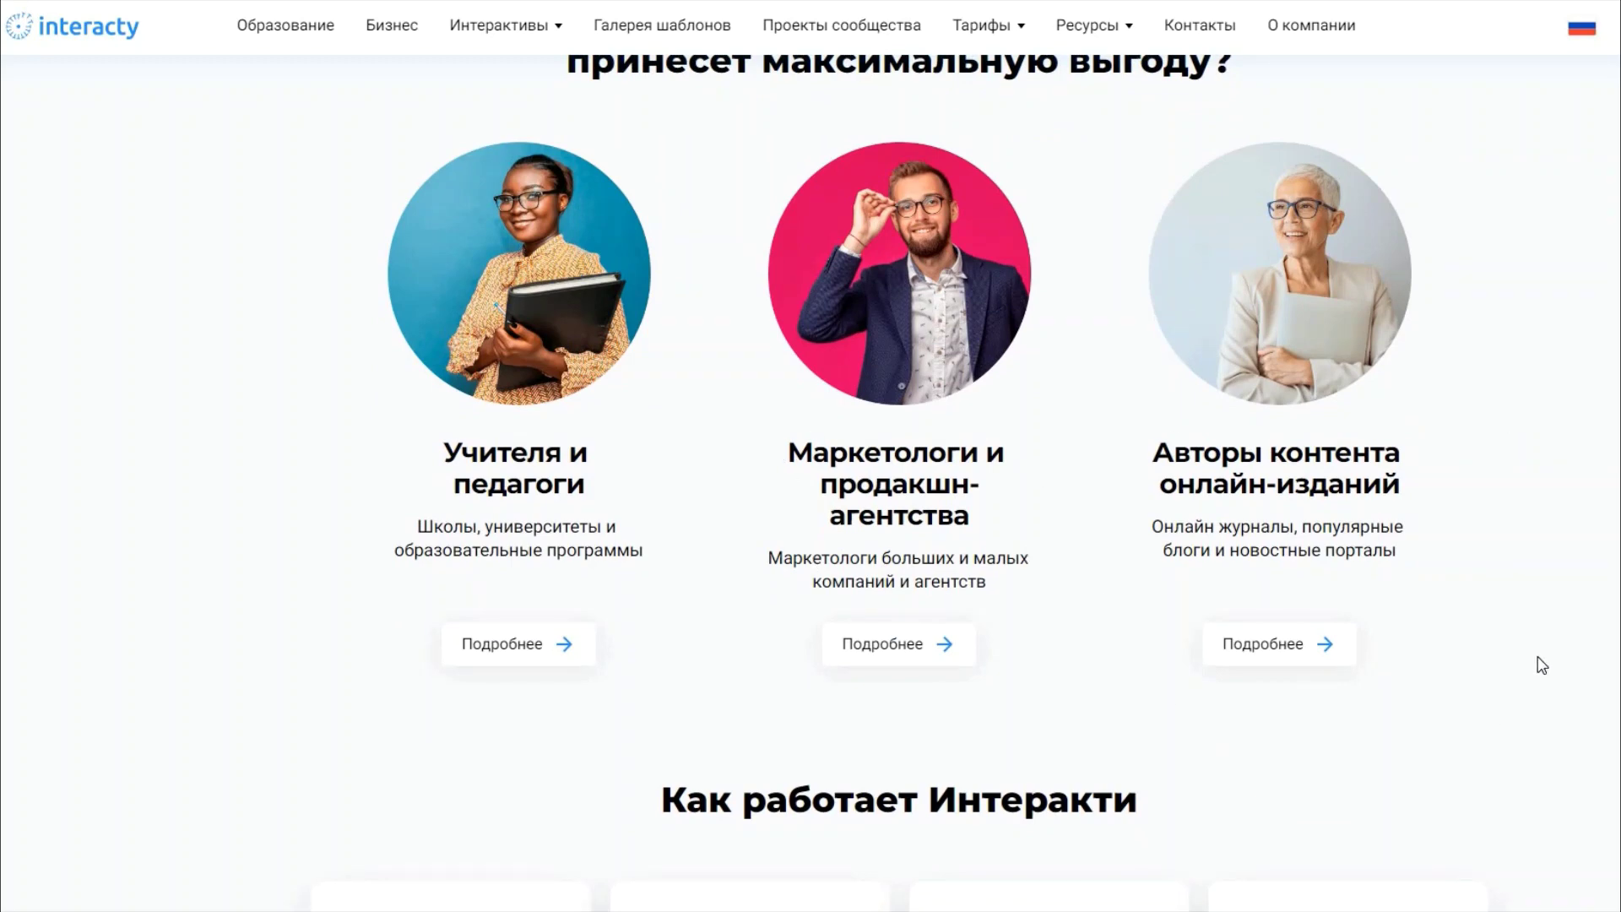
scroll(1542, 667, down, 3)
scroll(1542, 667, up, 10)
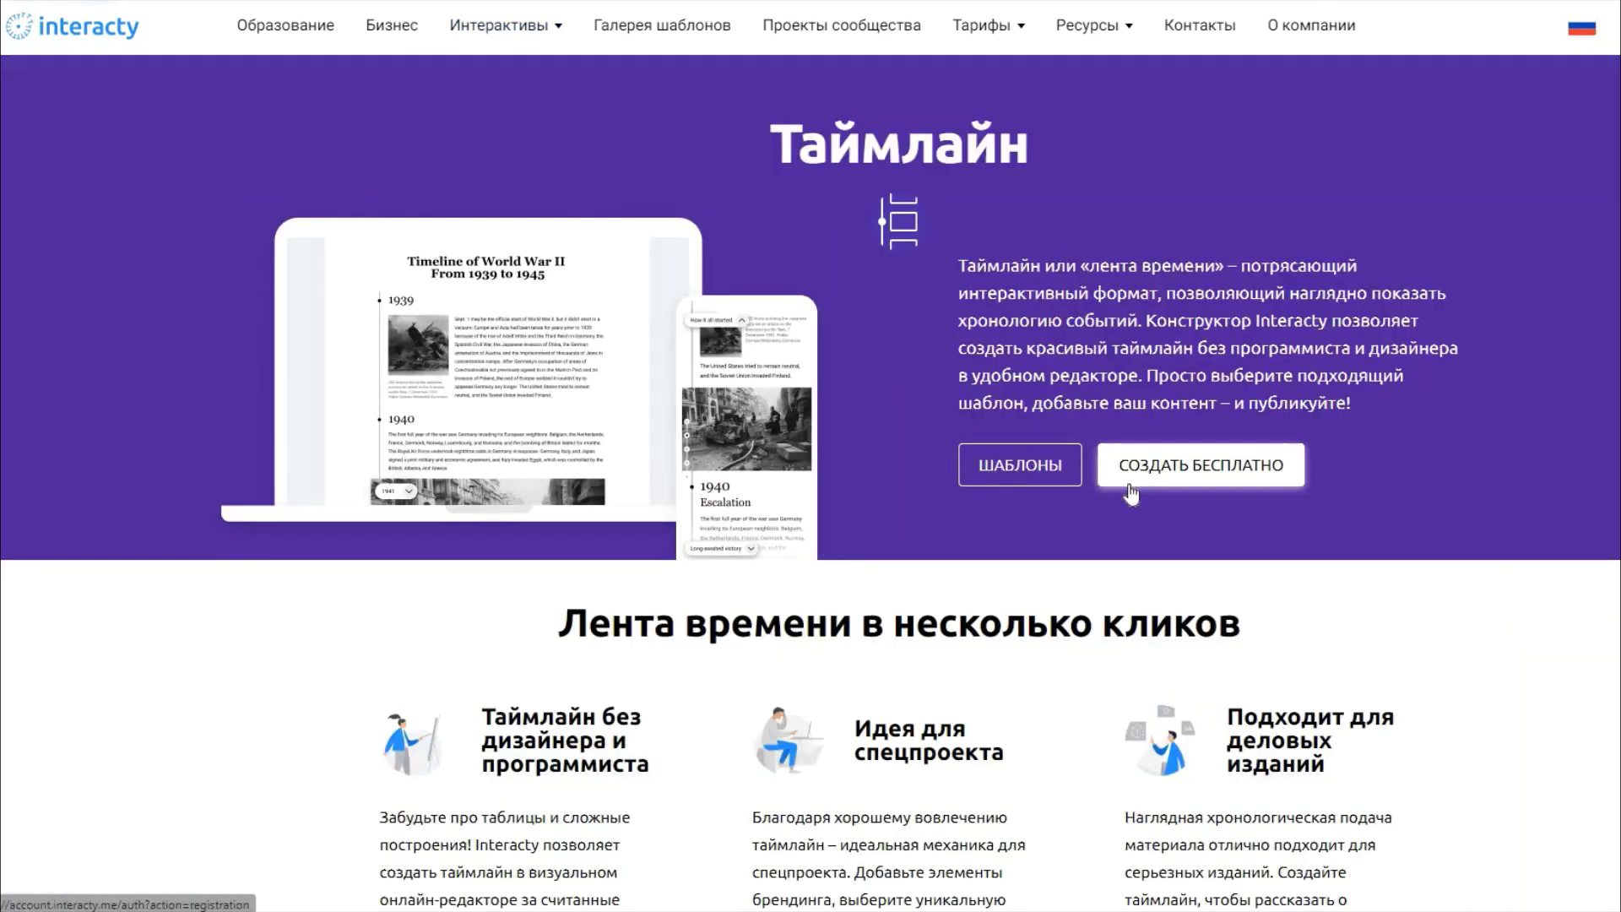
- Start creating a free timeline and examine the blocks of the "Новый таймлайн" project, selecting the section headed "111111"
click(1128, 481)
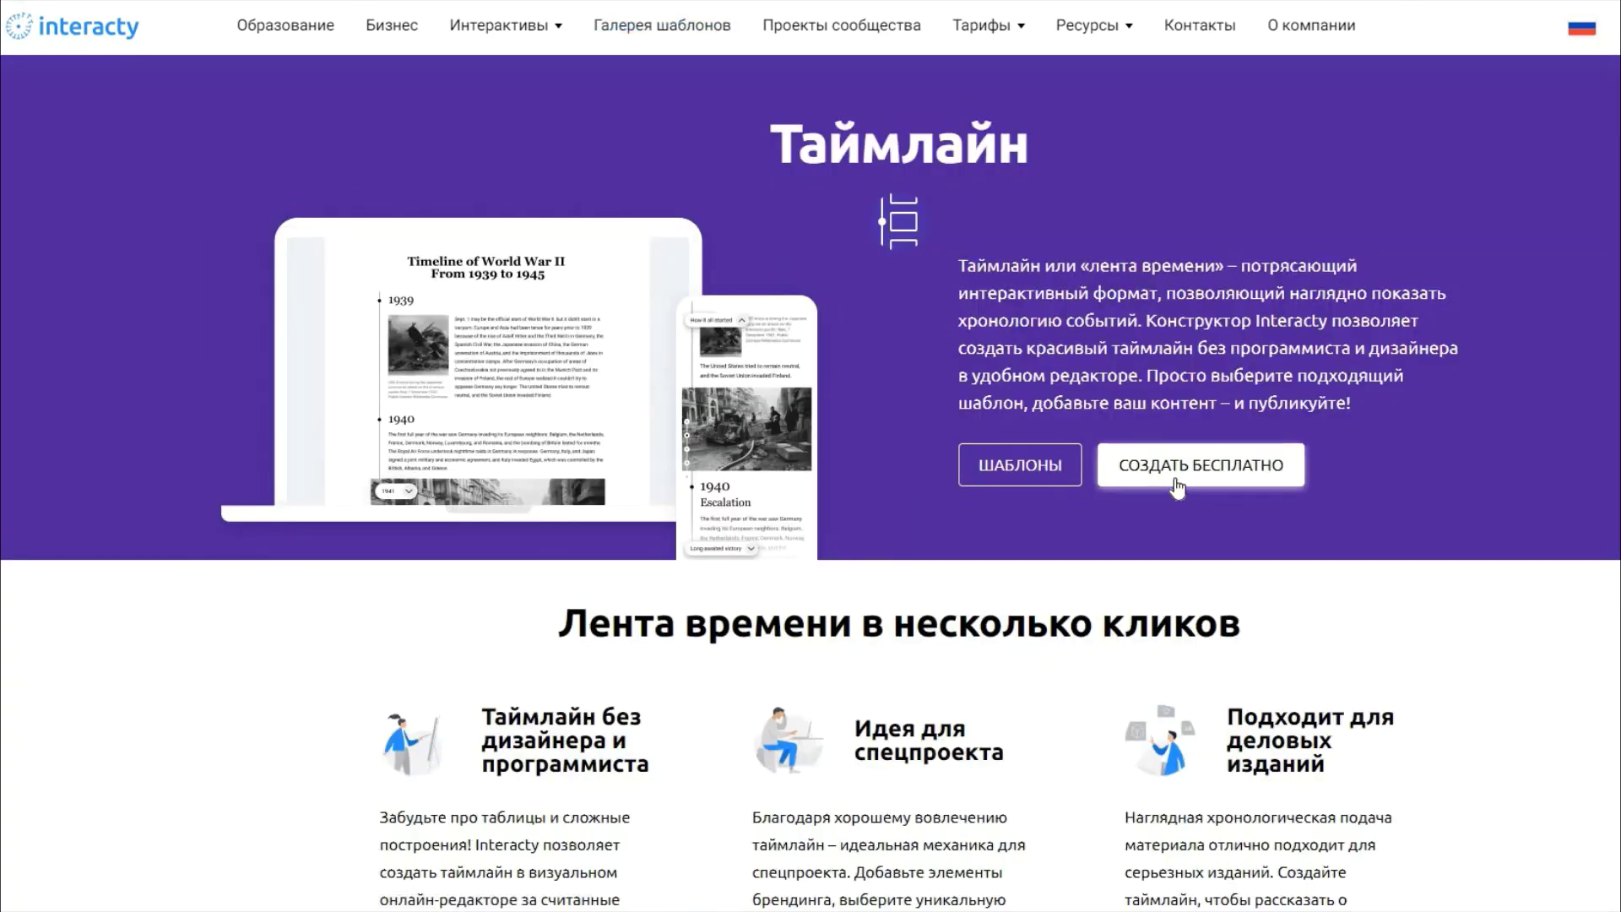
click(1169, 478)
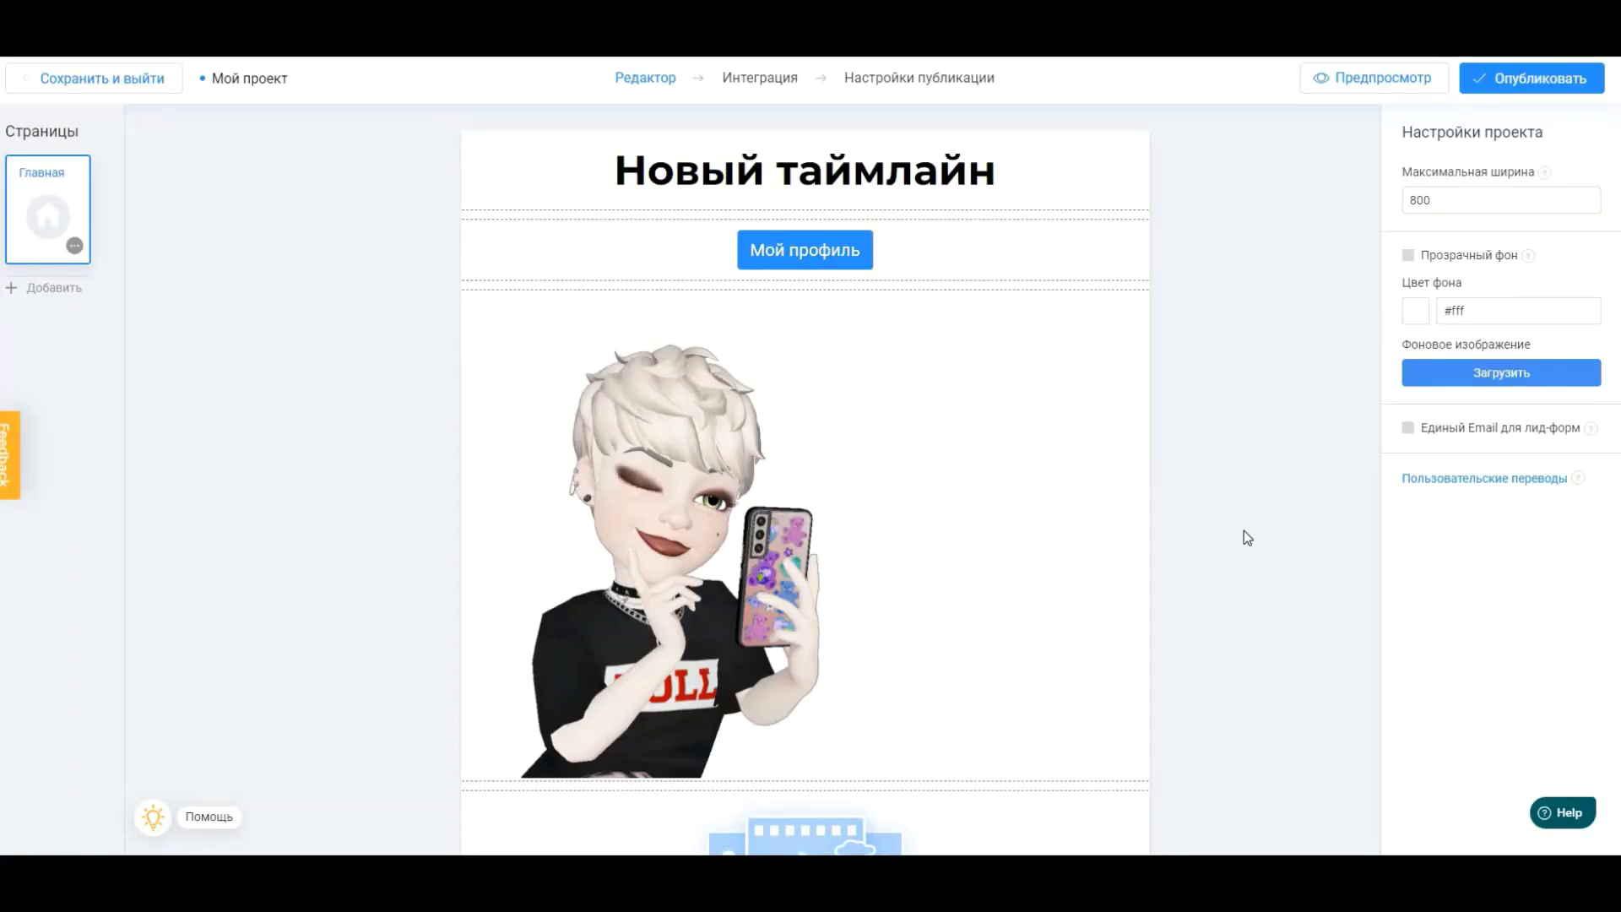
scroll(1227, 499, down, 1)
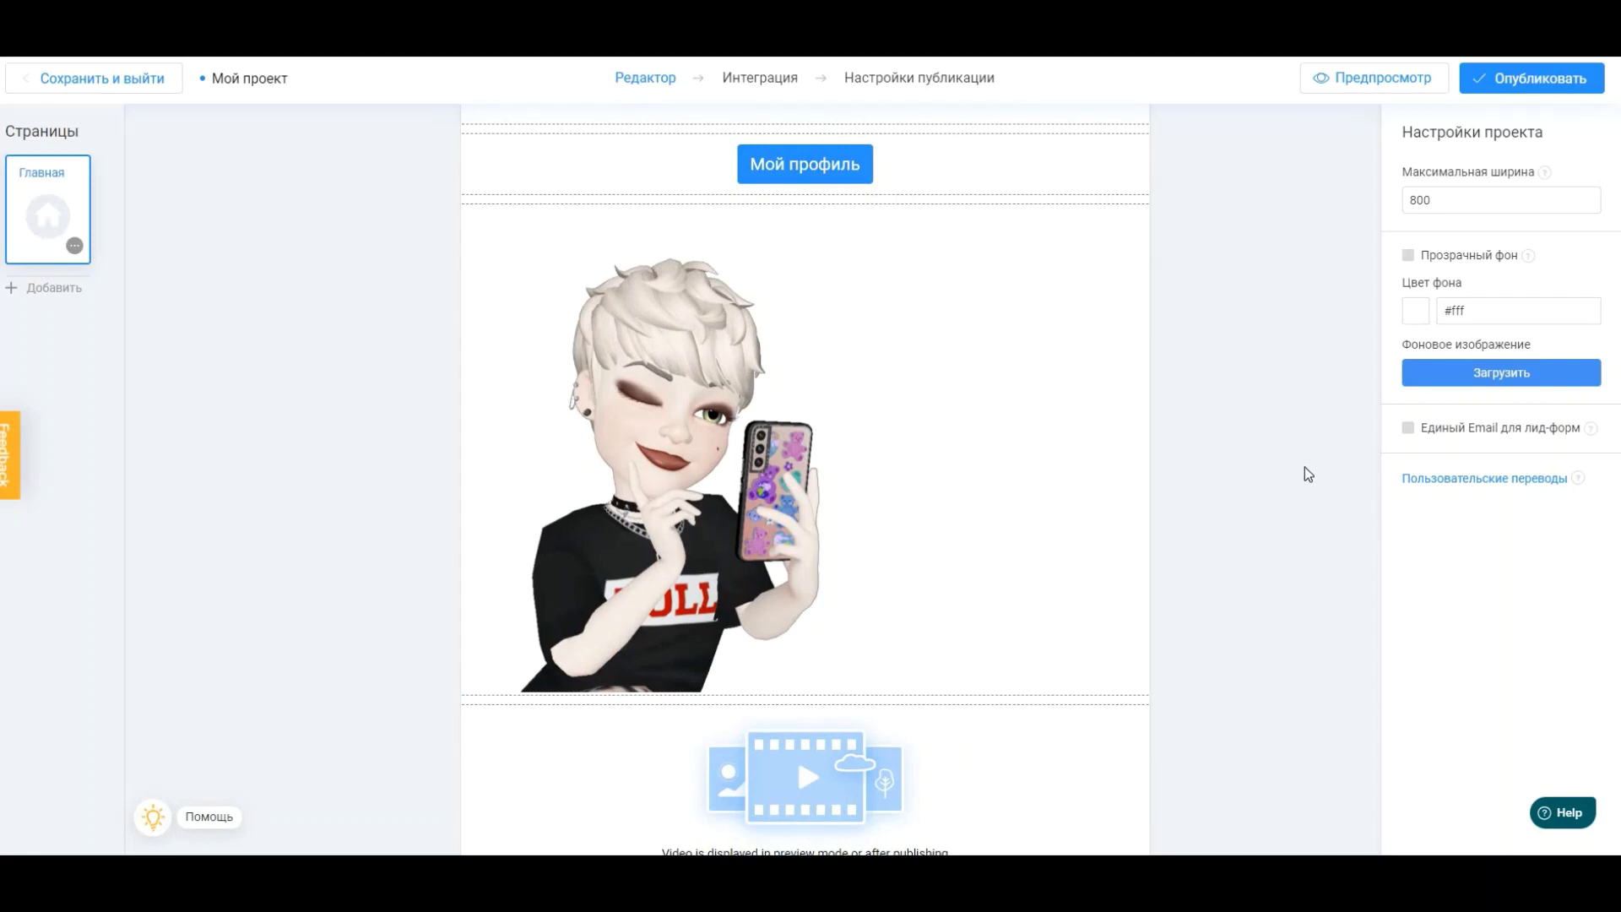
scroll(1307, 473, down, 6)
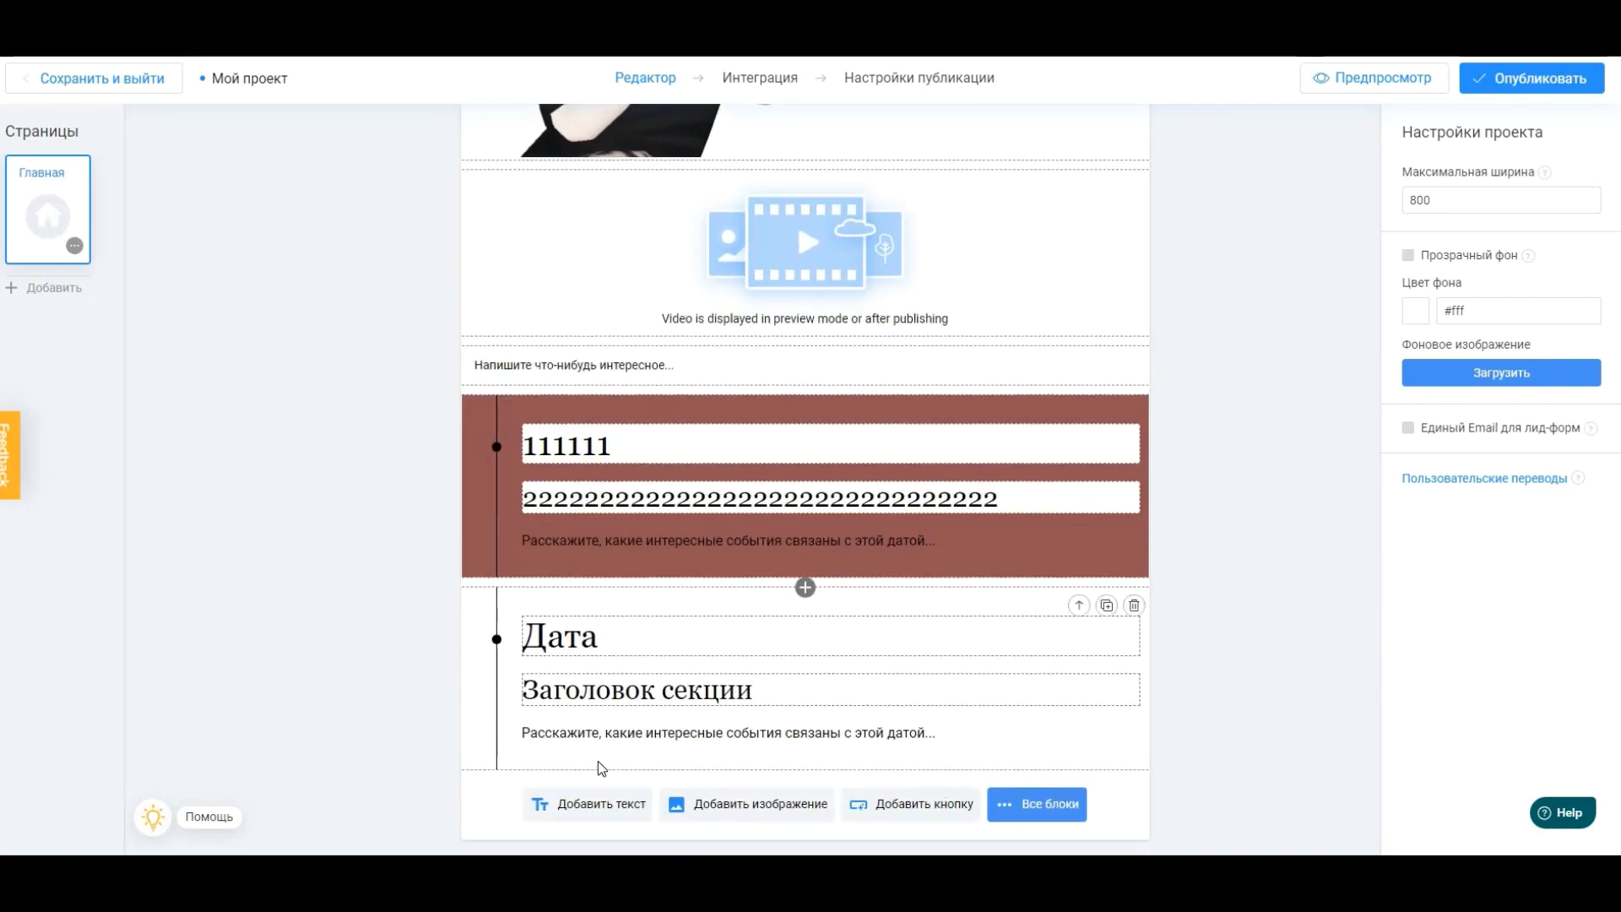
scroll(1127, 798, up, 5)
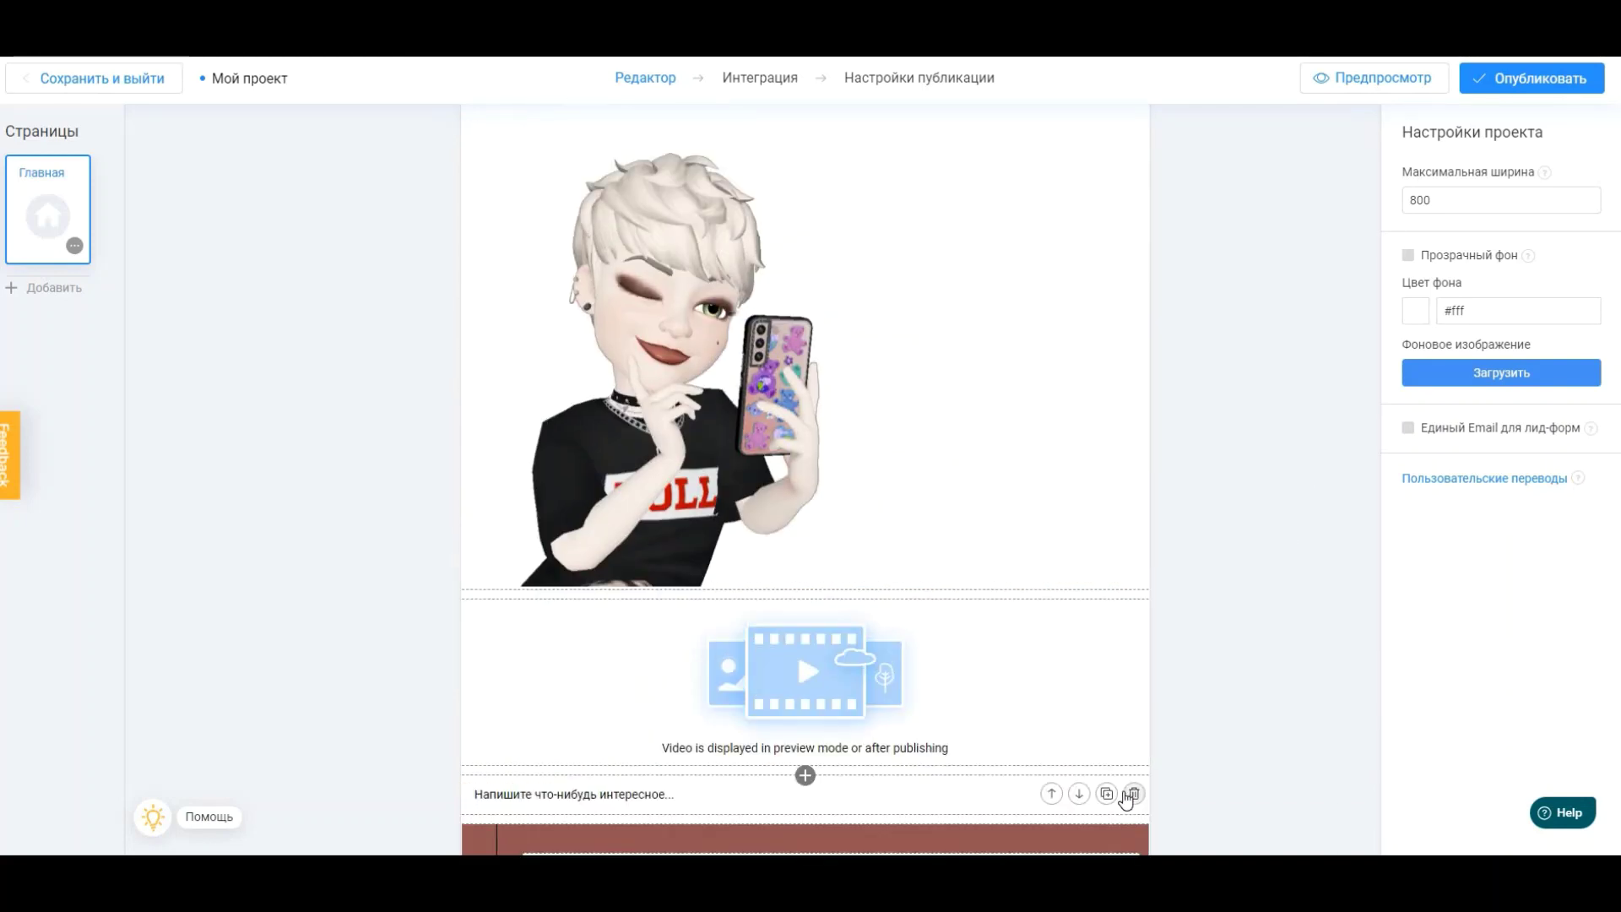
scroll(1299, 441, down, 3)
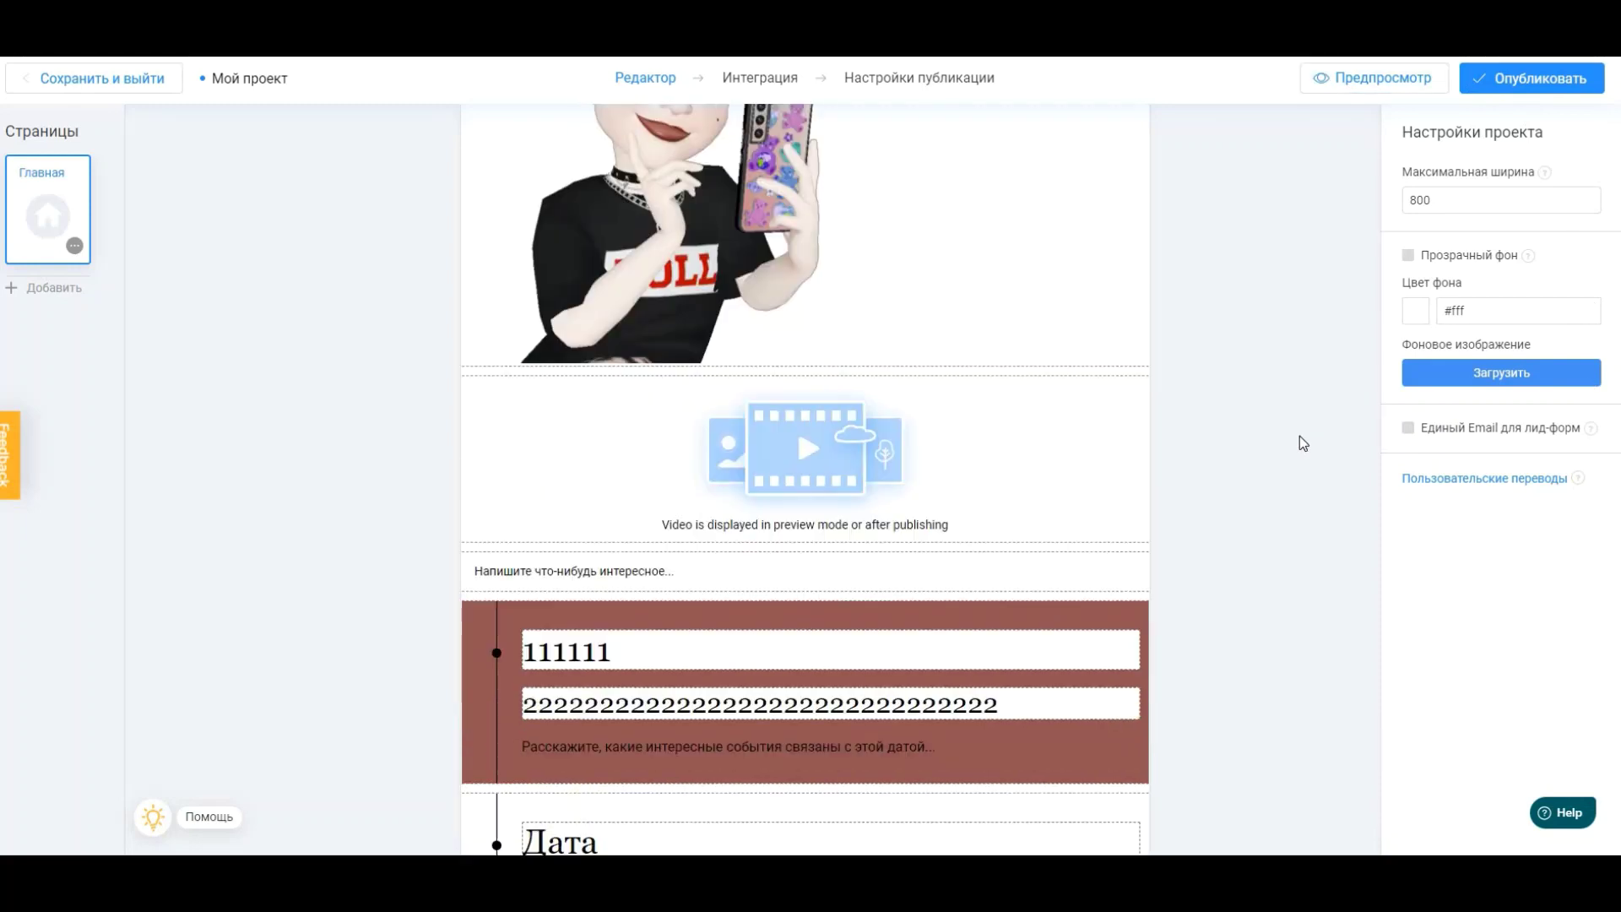
click(707, 692)
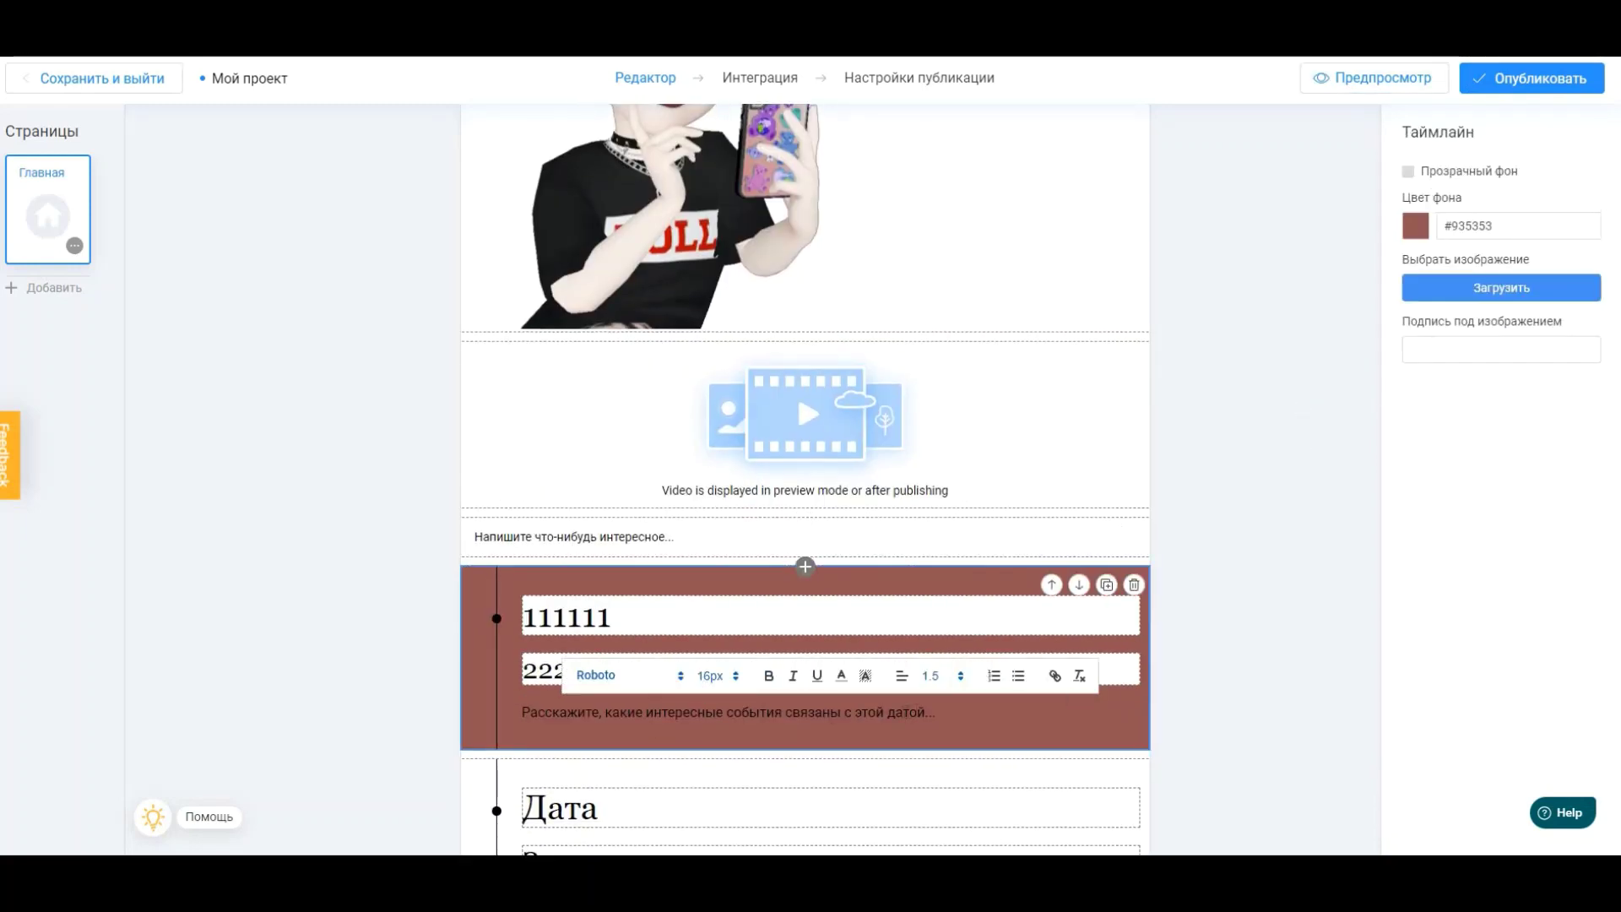
scroll(805, 482, down, 10)
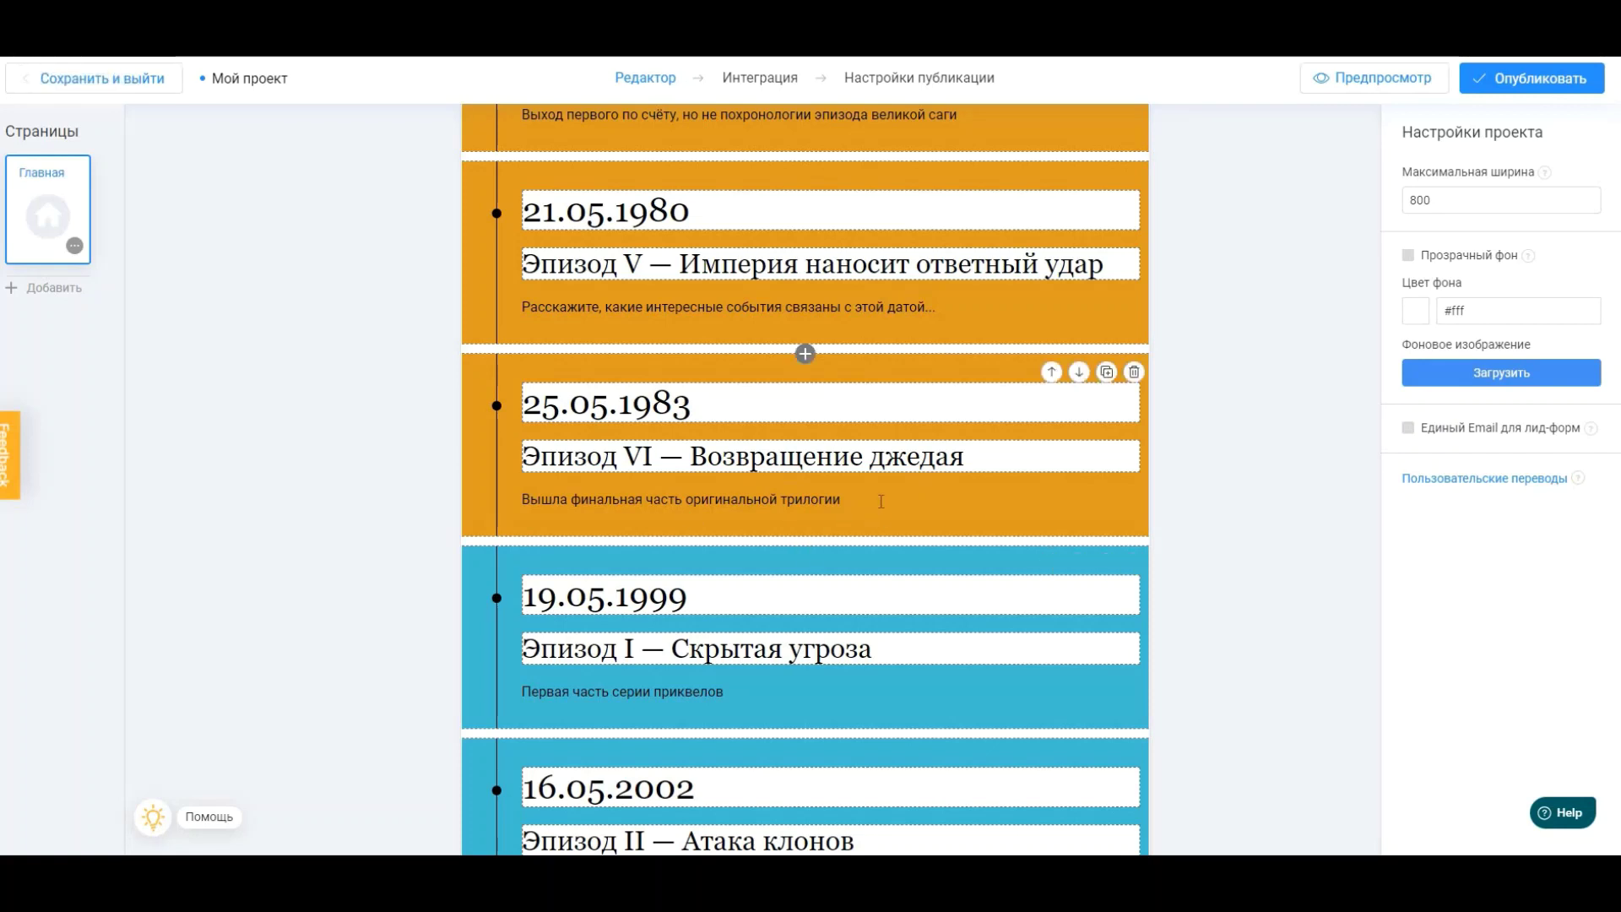
- Copy the "Скрытая угроза" poster from Google Images and paste it after the description text of the 19.05.1999 section
scroll(879, 507, down, 2)
click(788, 527)
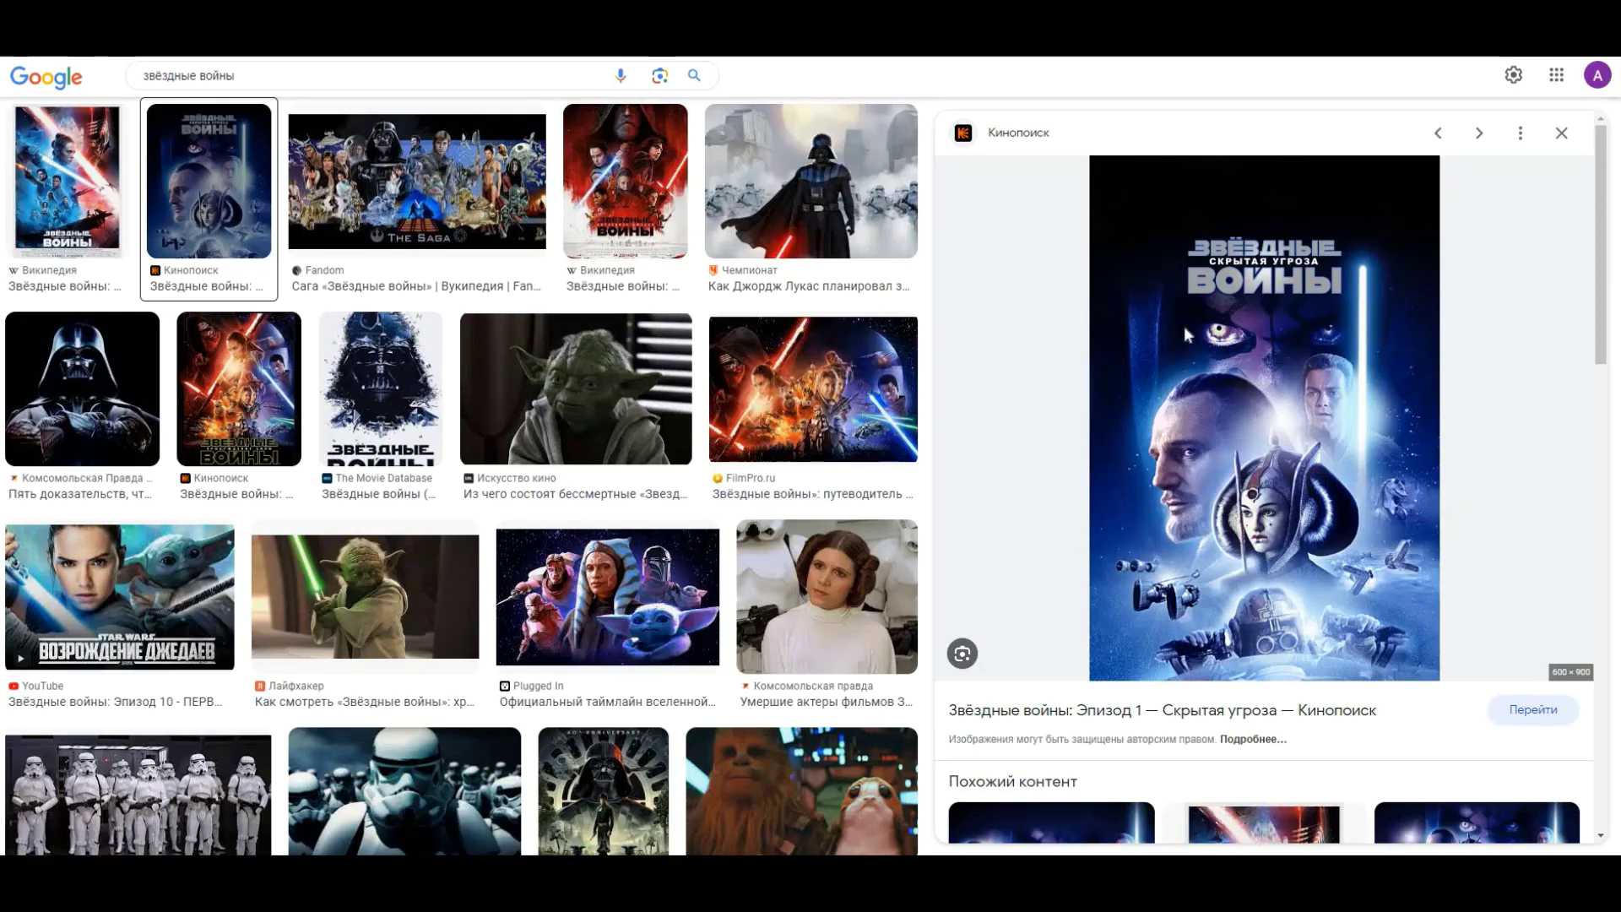
right_click(1187, 333)
click(1258, 530)
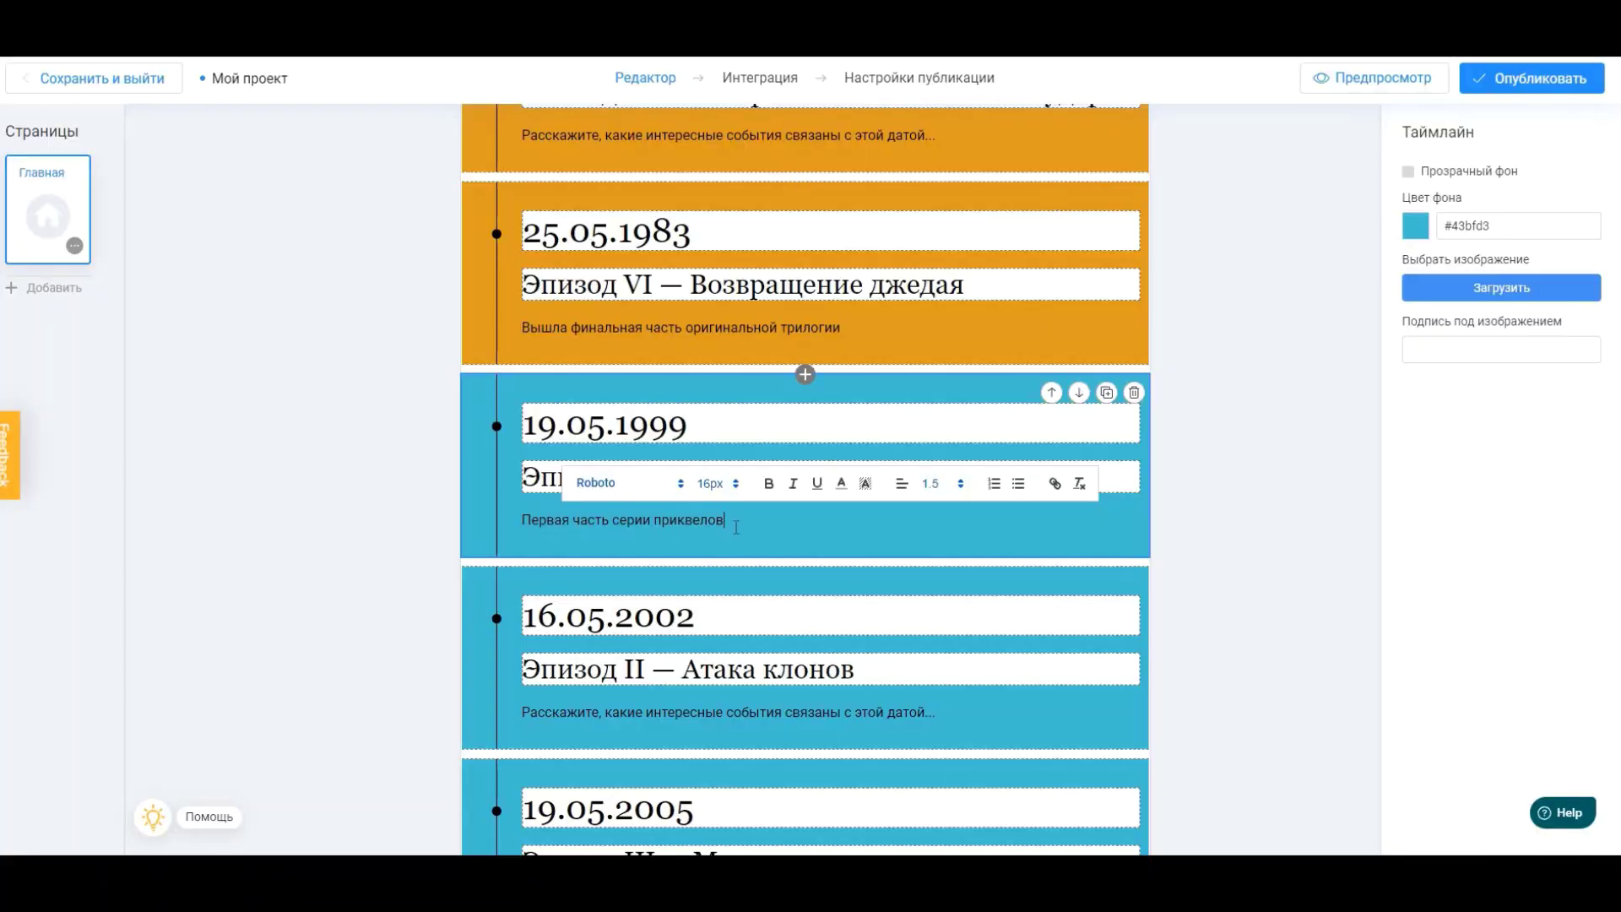
right_click(737, 533)
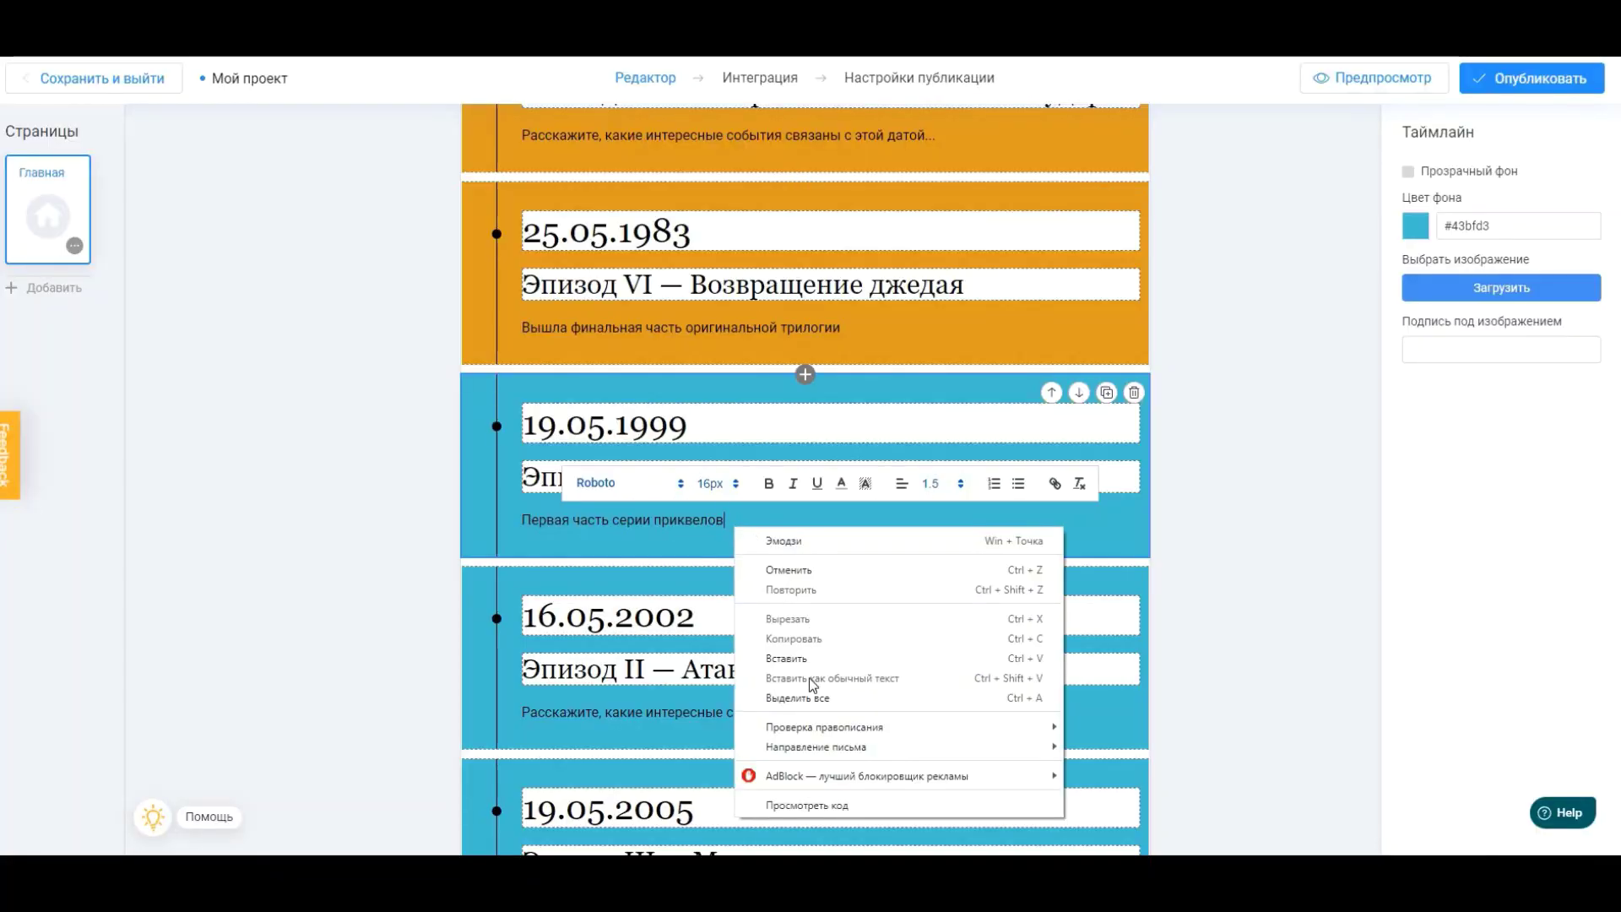
click(802, 659)
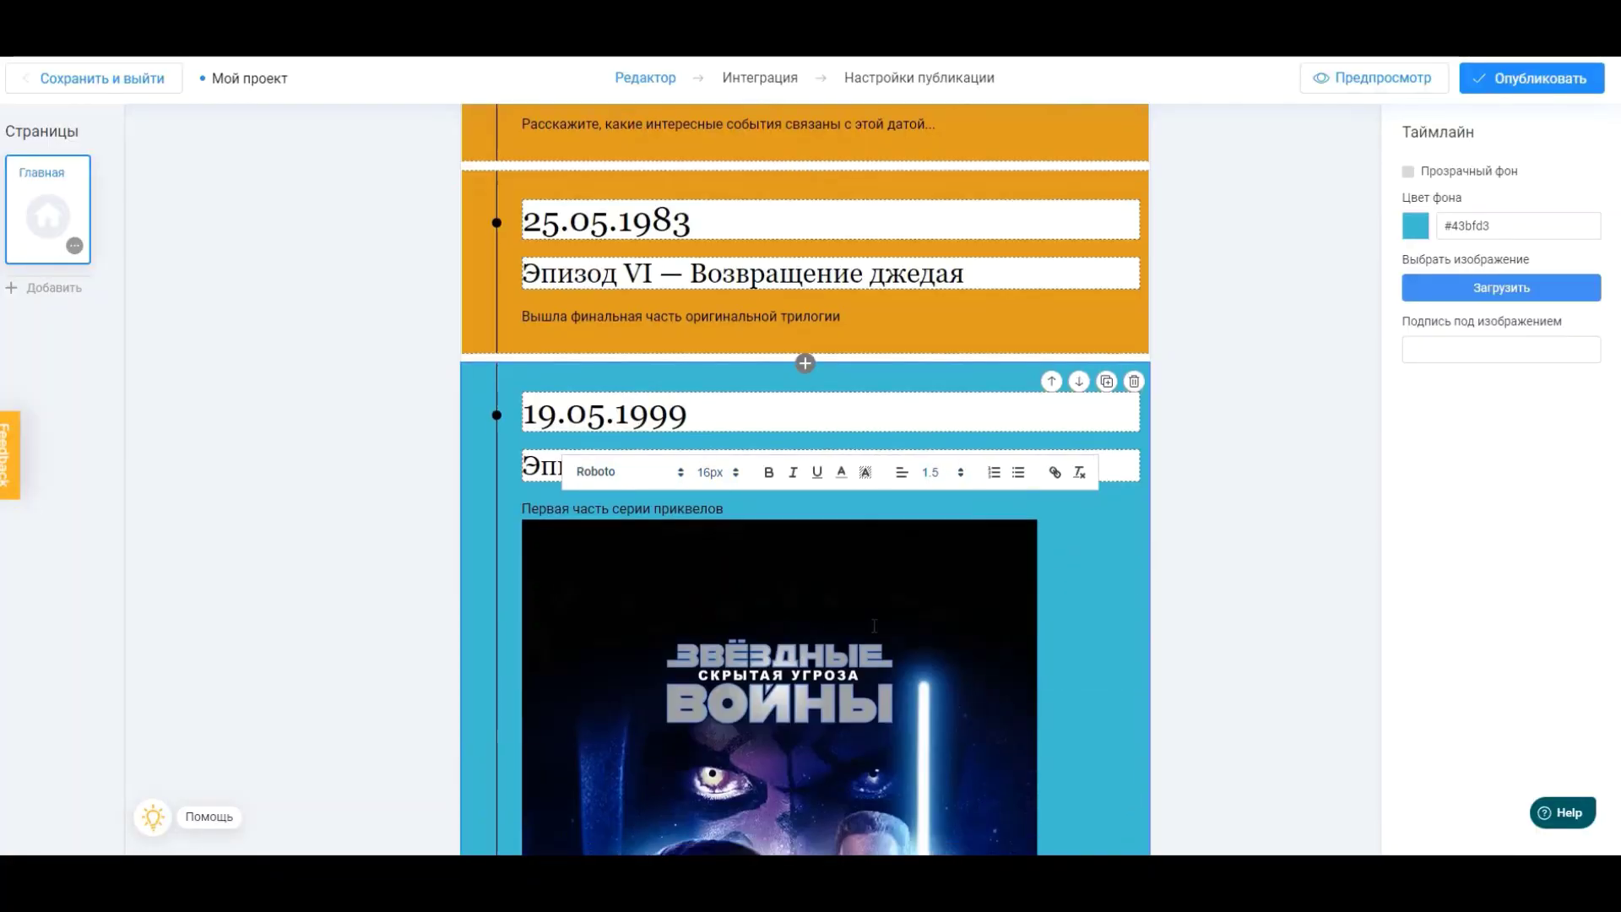
scroll(875, 625, down, 4)
scroll(875, 625, down, 3)
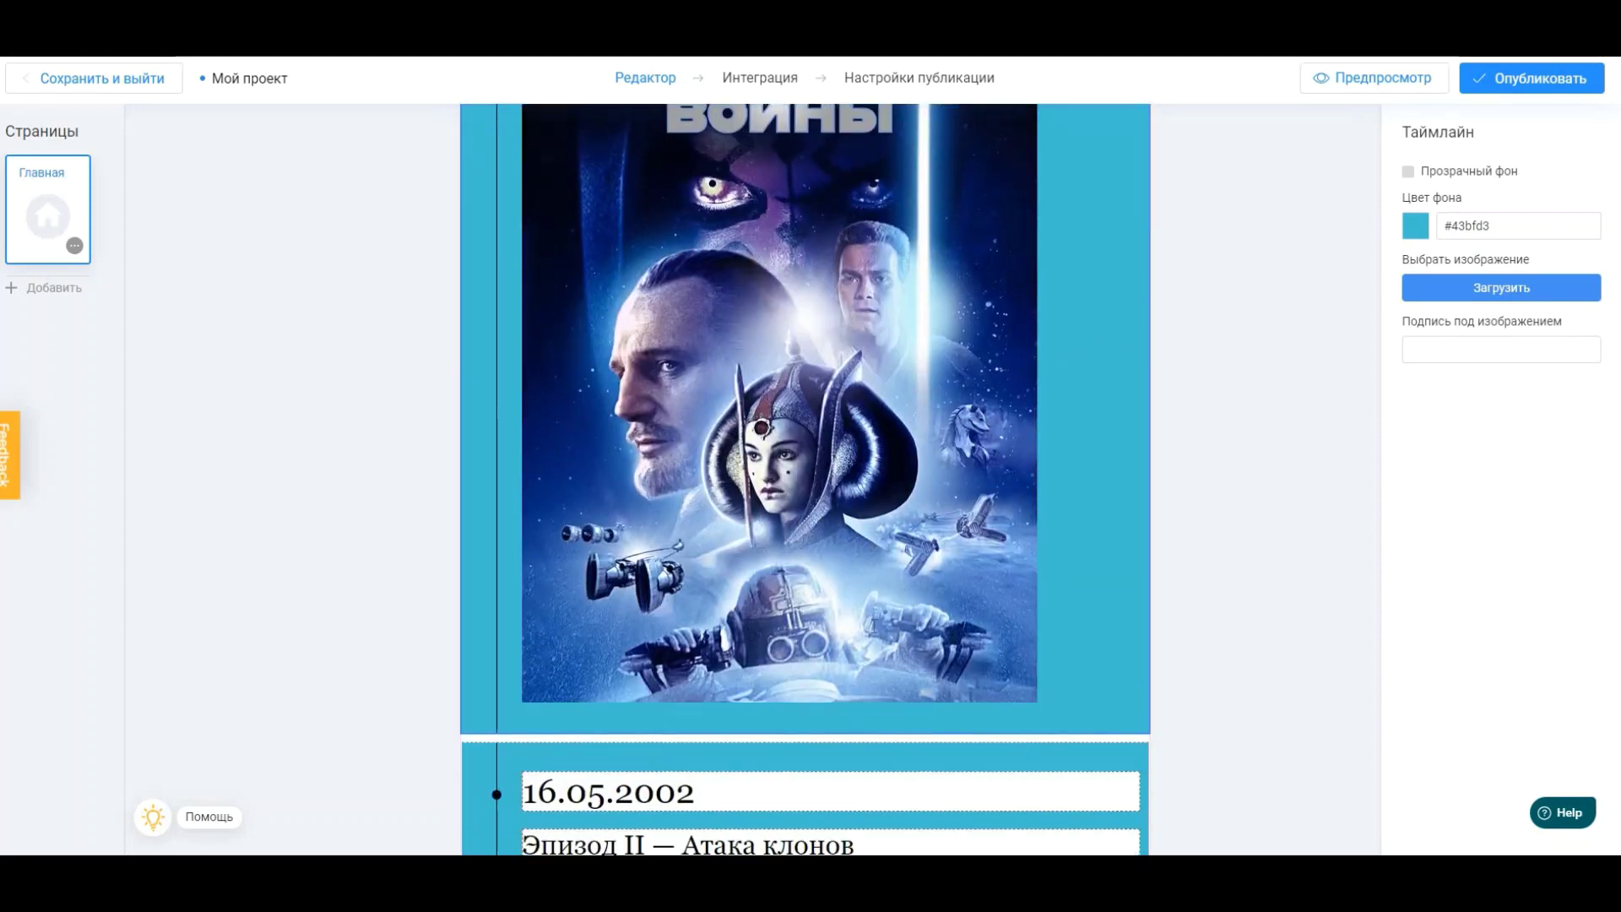
scroll(874, 626, up, 3)
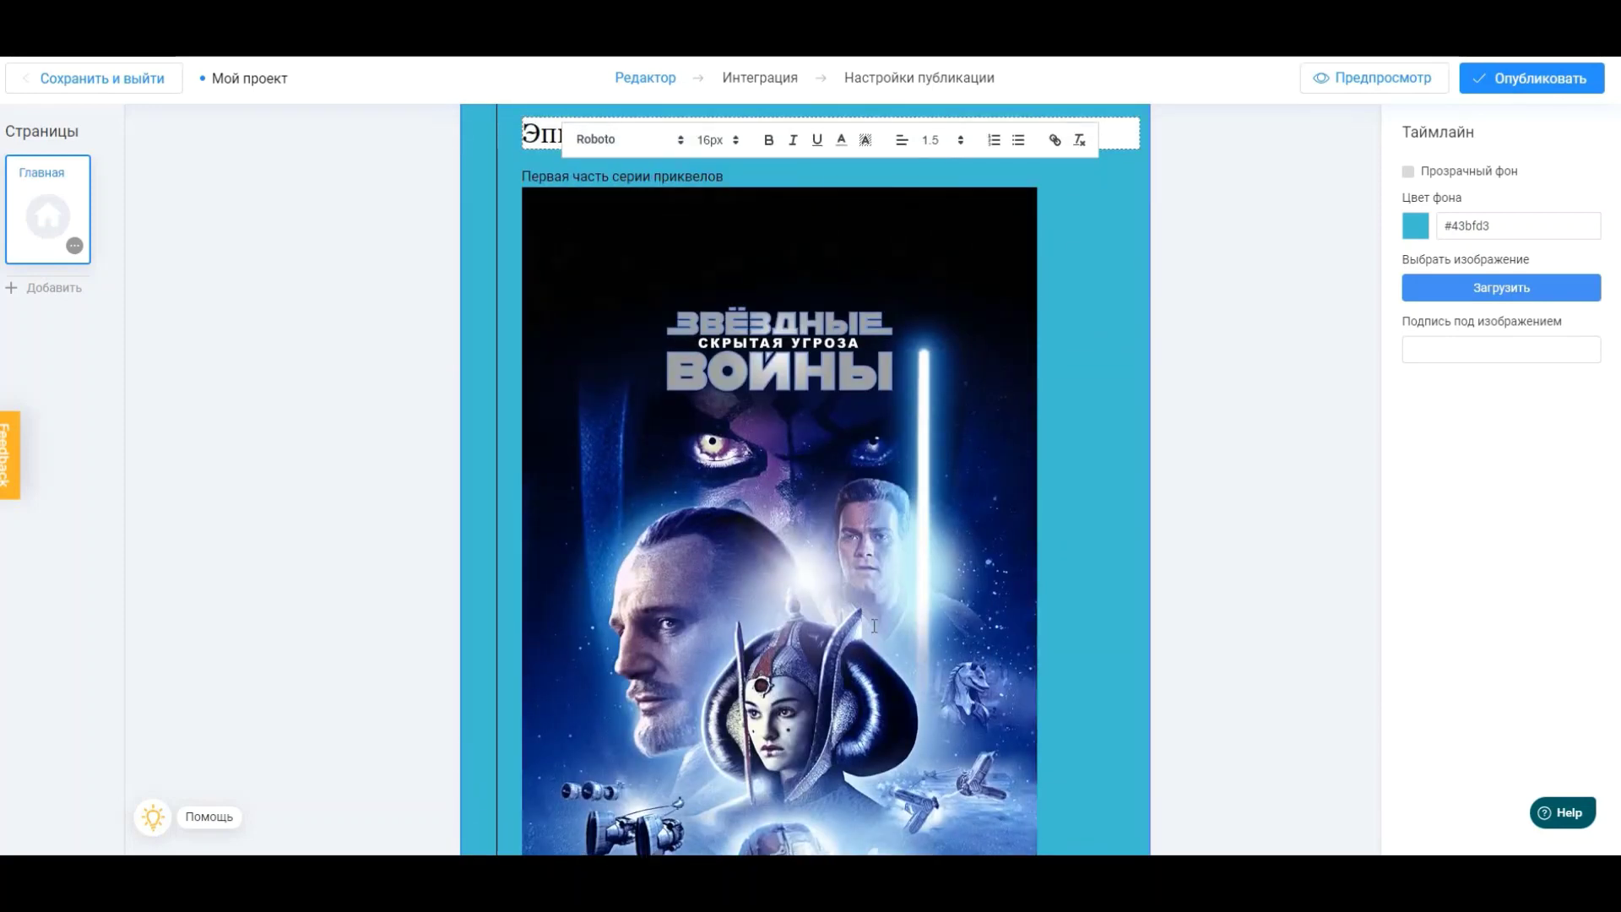
- Add a YouTube video block below the 19.05.2005 section and activate its embed code field
scroll(875, 626, down, 1)
scroll(875, 626, down, 3)
scroll(874, 625, down, 3)
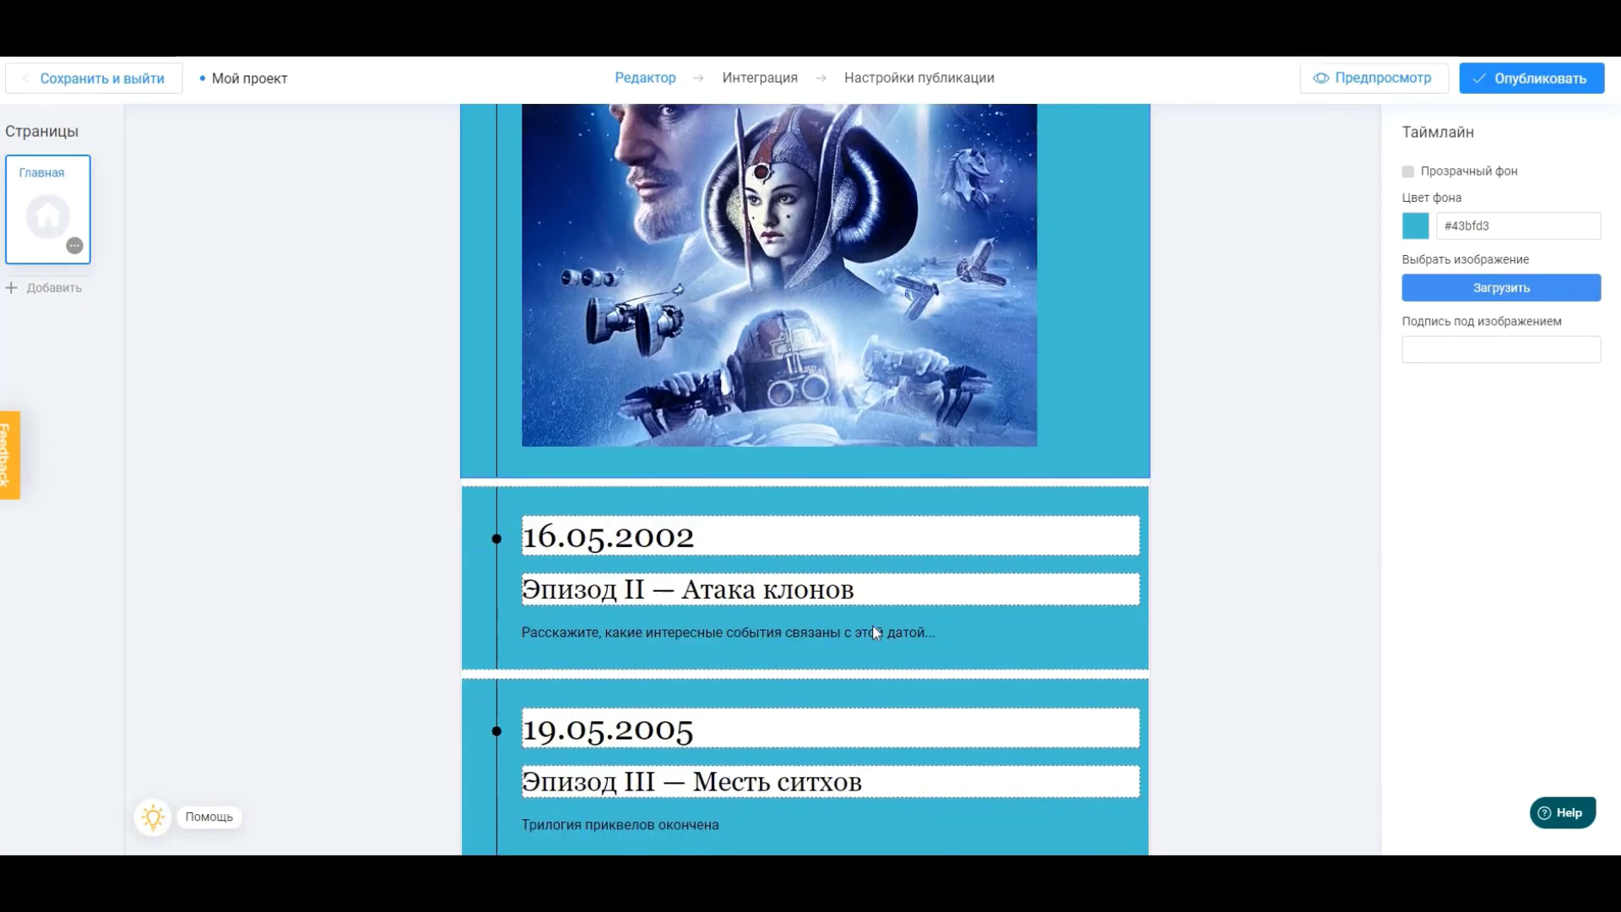
click(1010, 798)
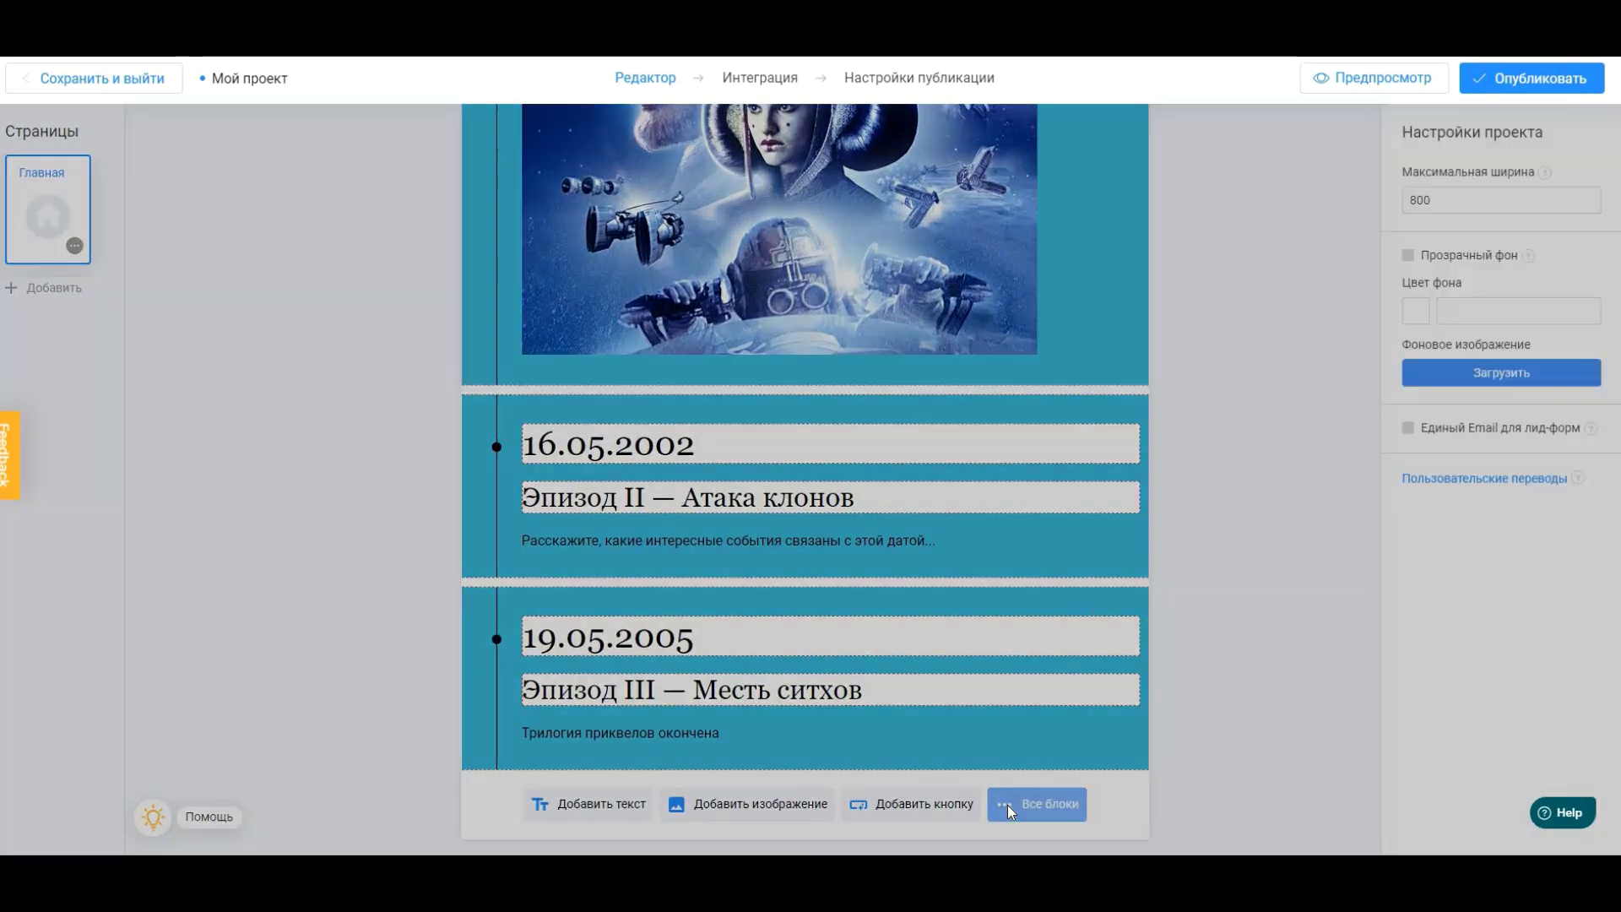
click(88, 350)
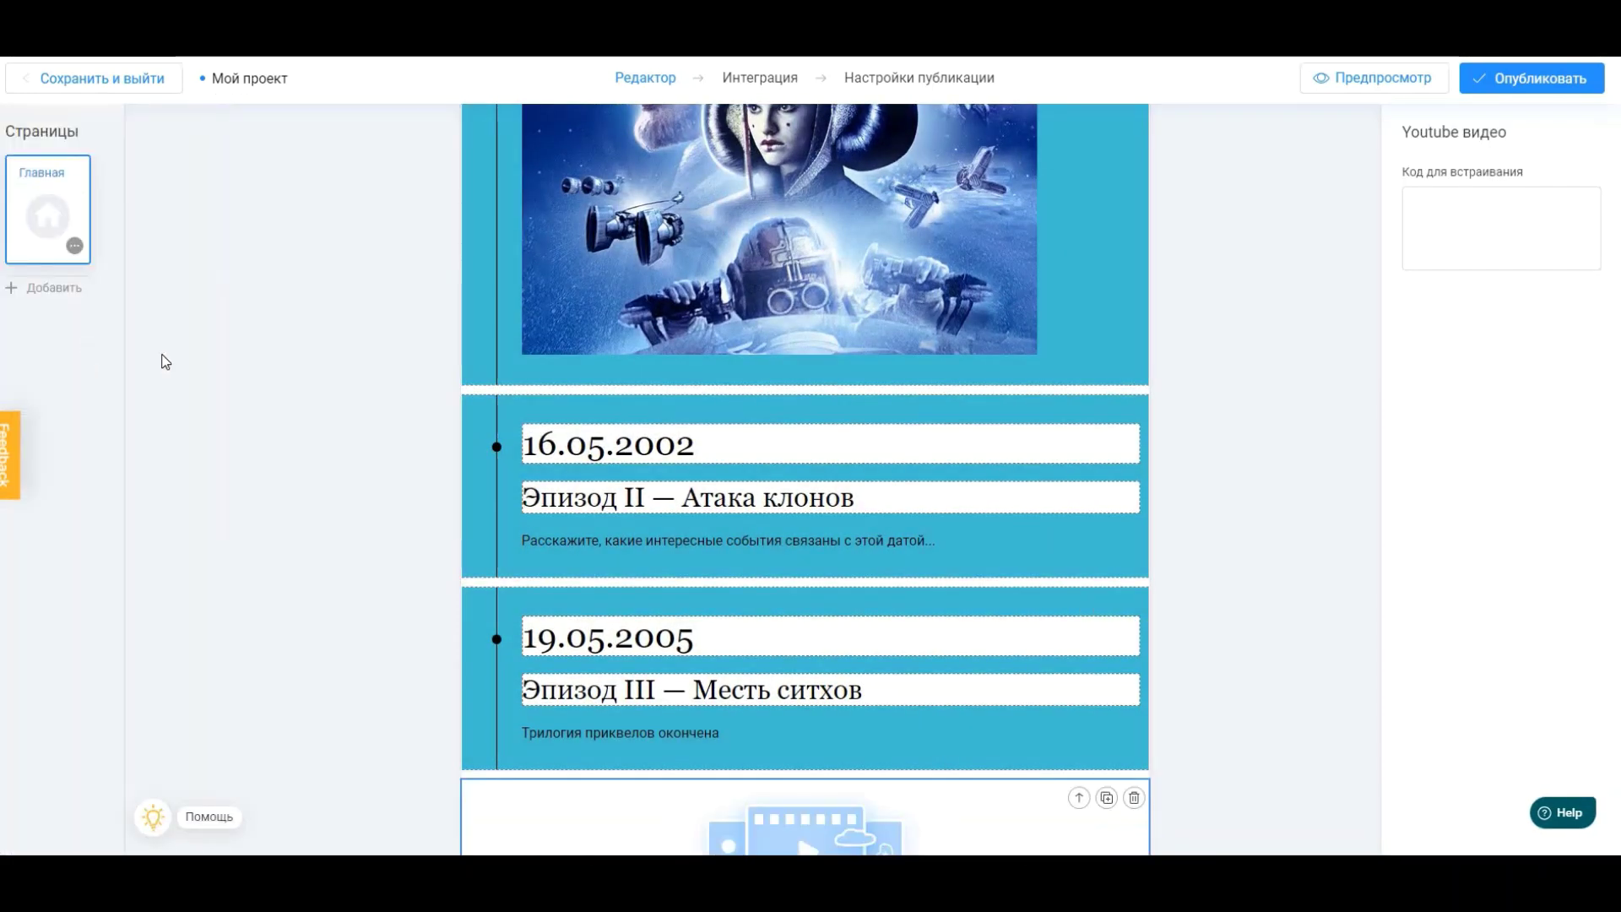
click(1474, 234)
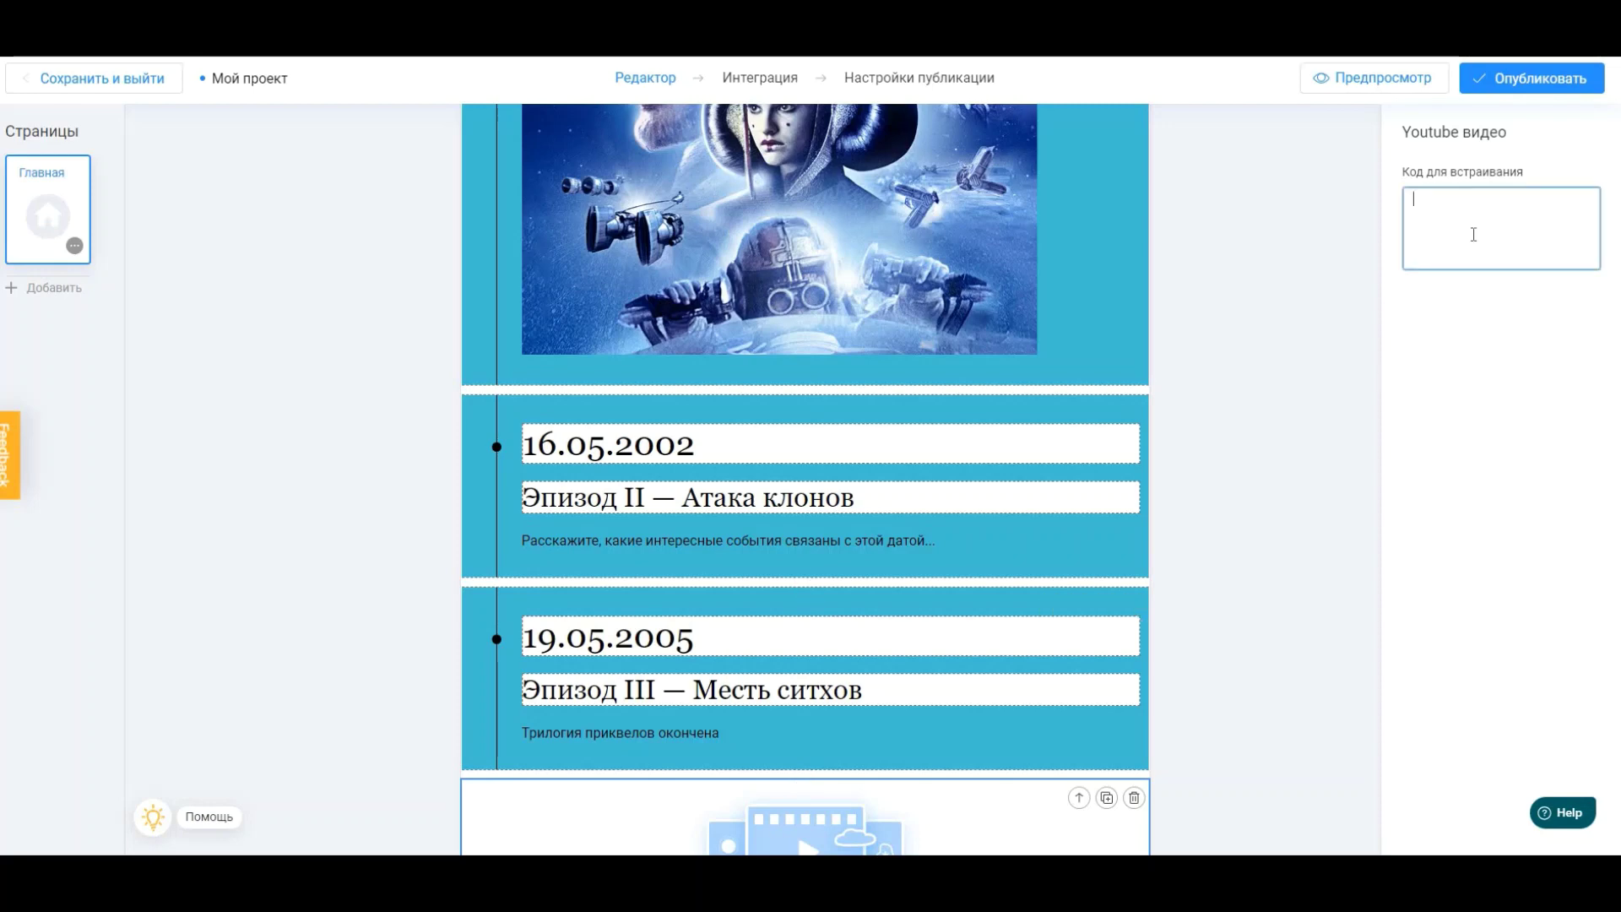
- Switch to YouTube and copy the HTML embed code of the video "От древних времен до финала Саги Скайуокеров"
key(ctrl+Tab)
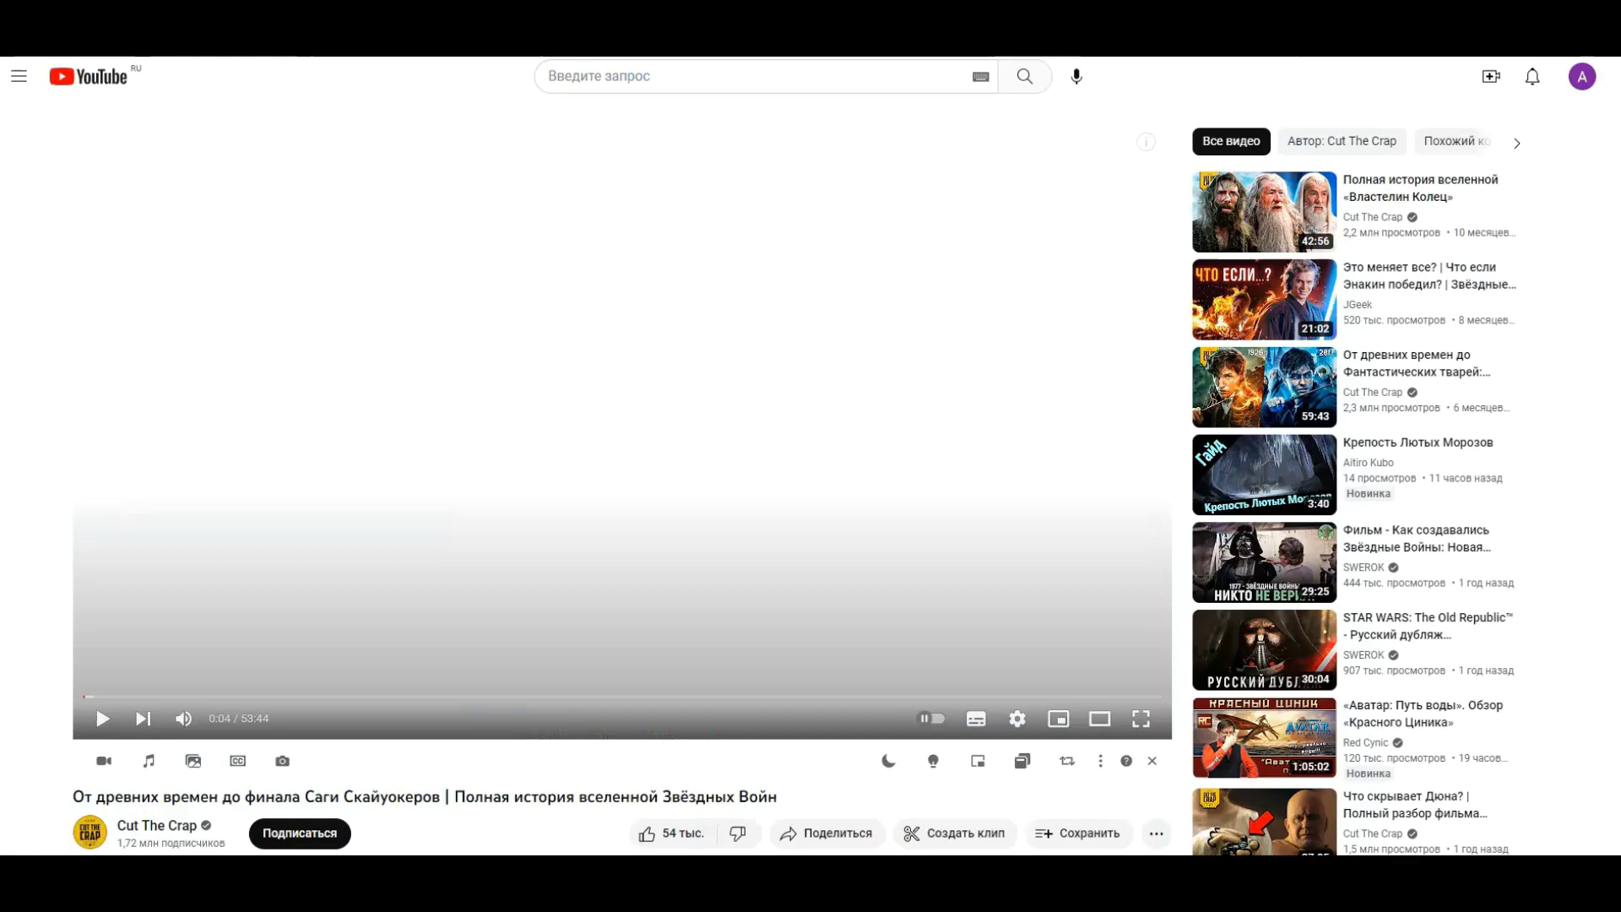
right_click(663, 711)
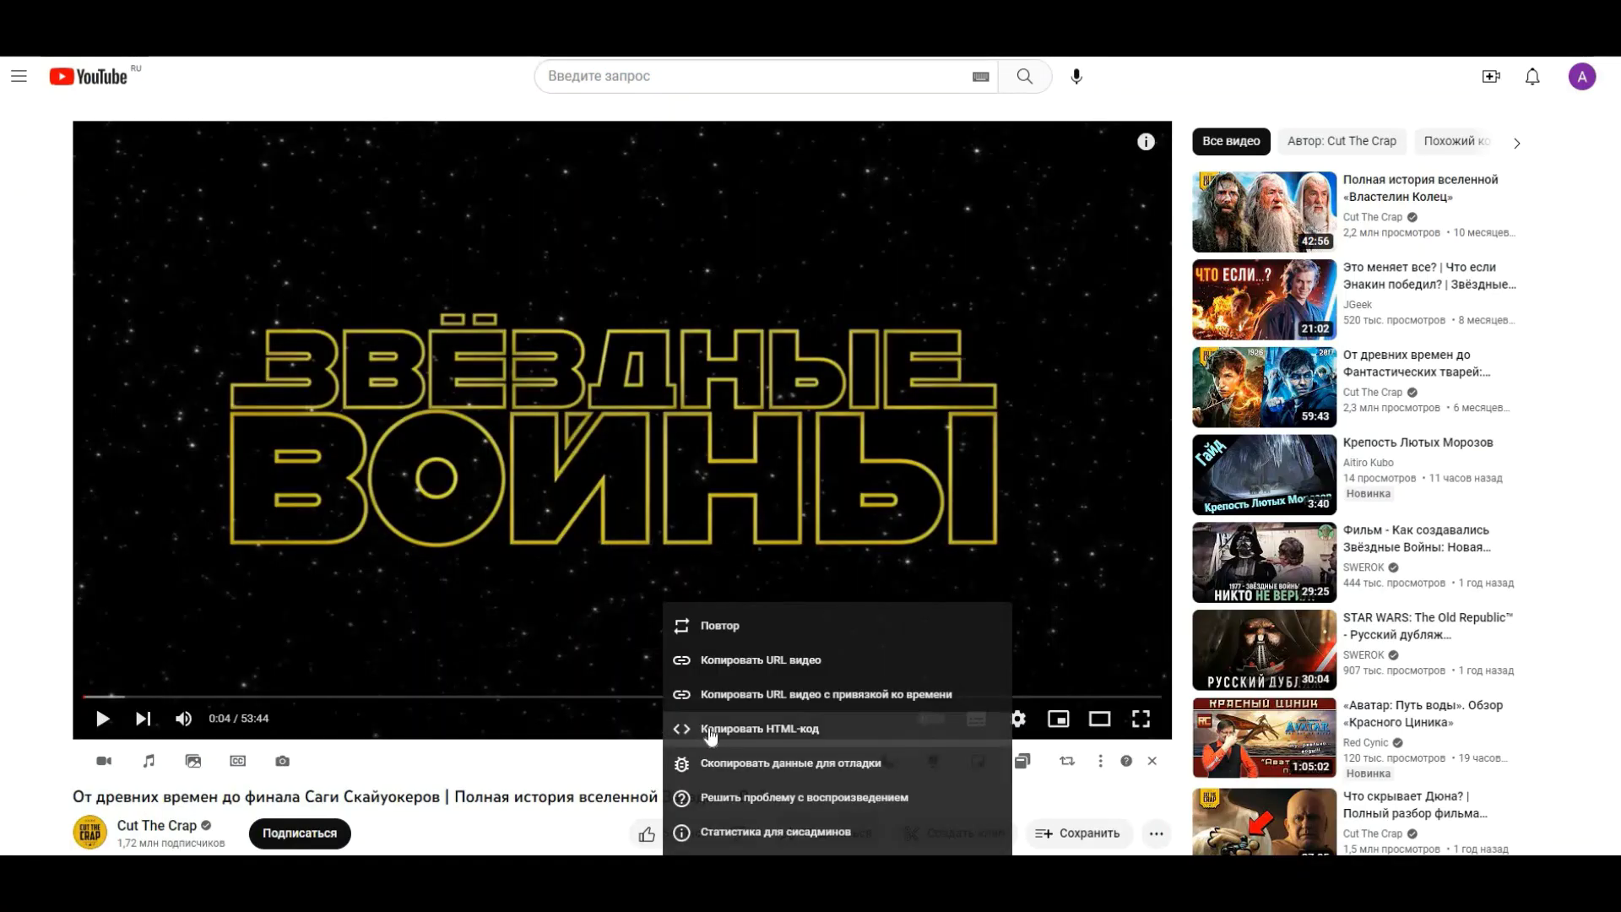
click(714, 727)
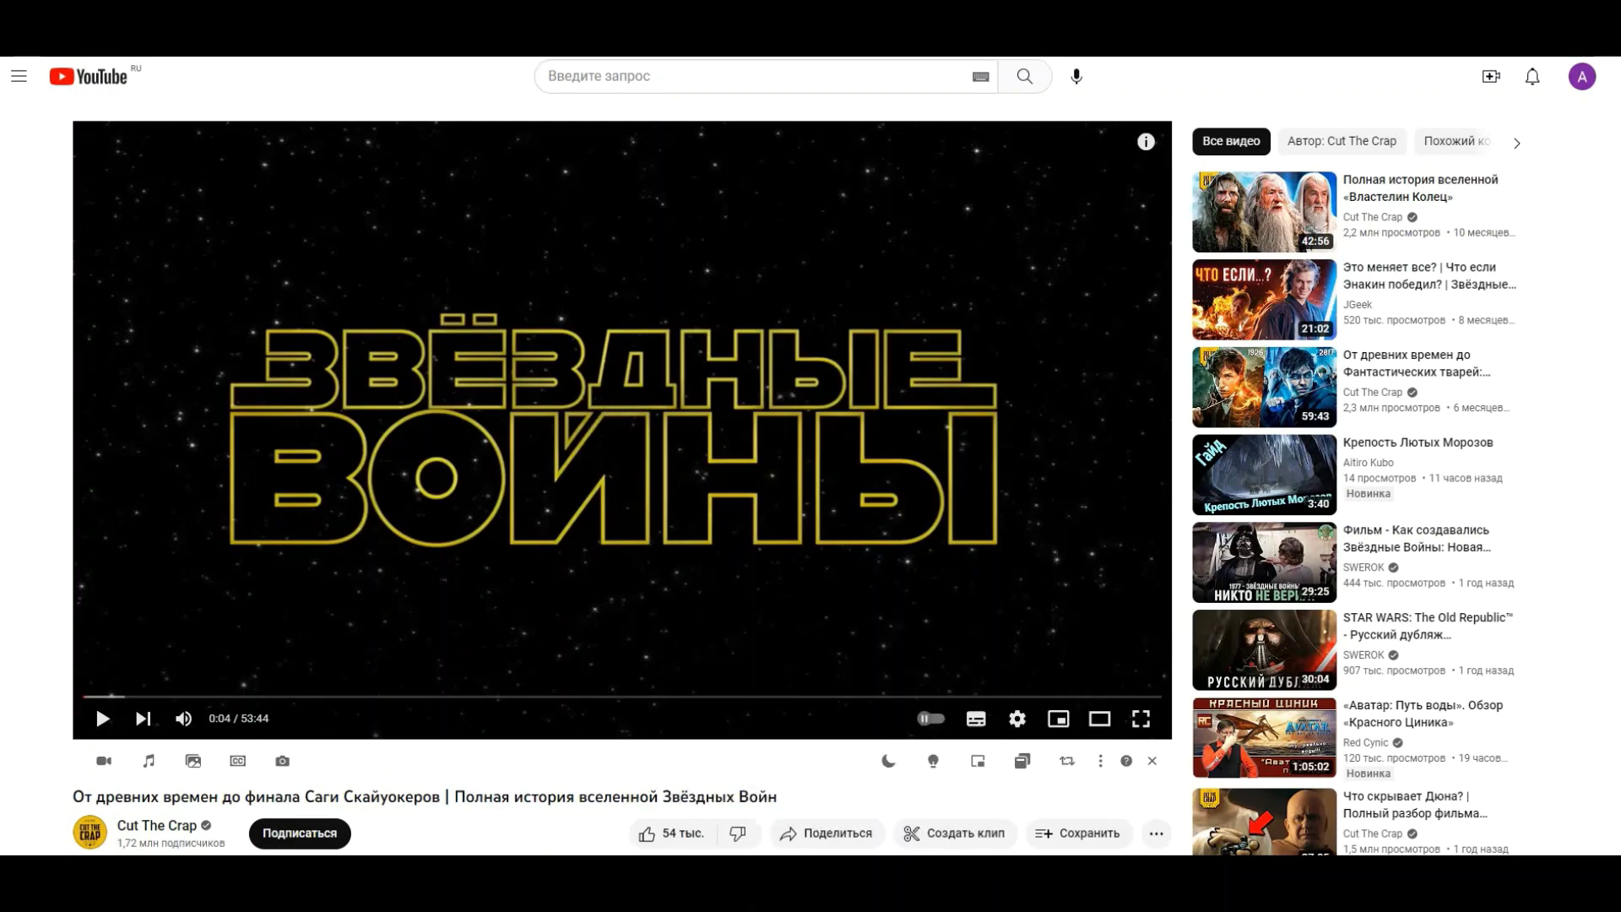
key(ctrl+Tab)
- Replace the 19.05.1999 date heading with "Выход первой части приквела" and select the 25.05.1983 section
key(ctrl+a)
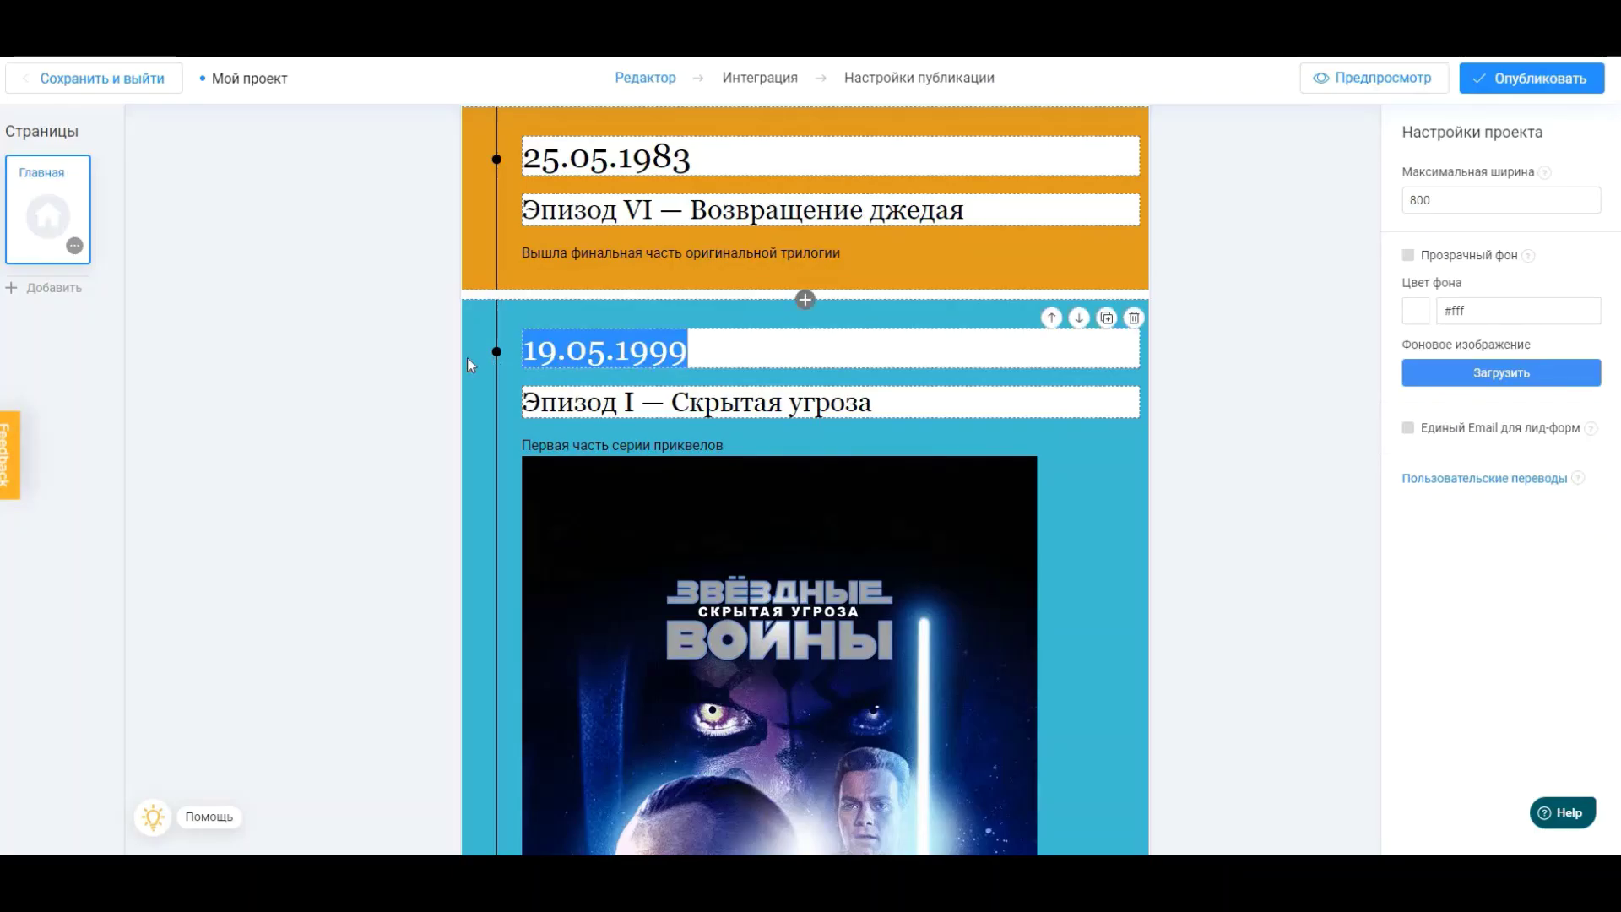
text(Вых)
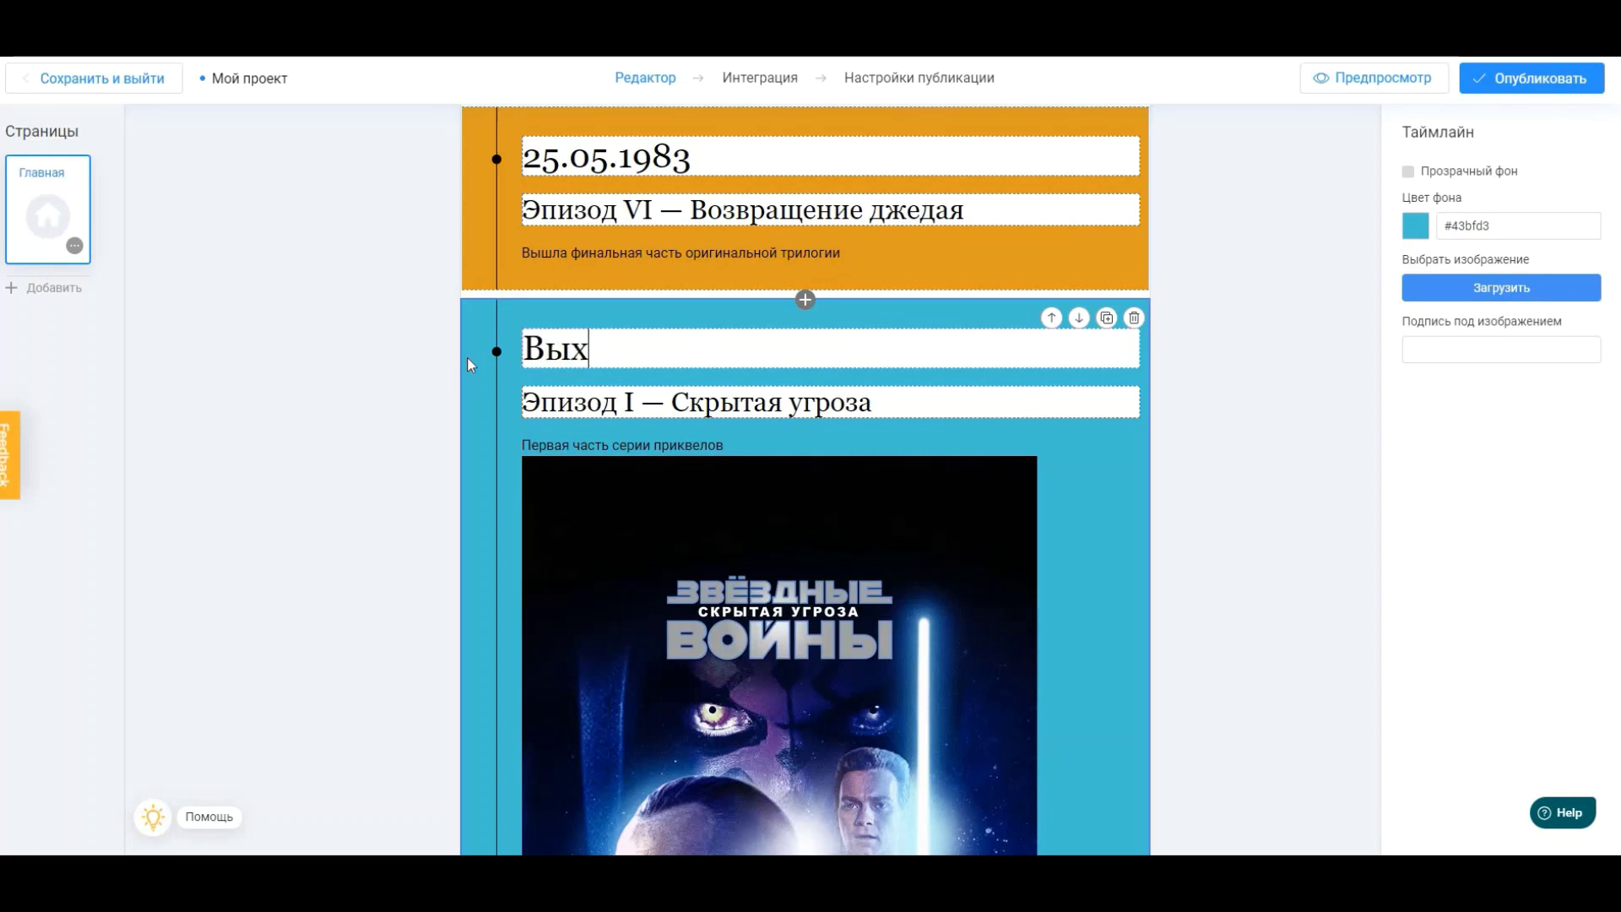
text(од первой )
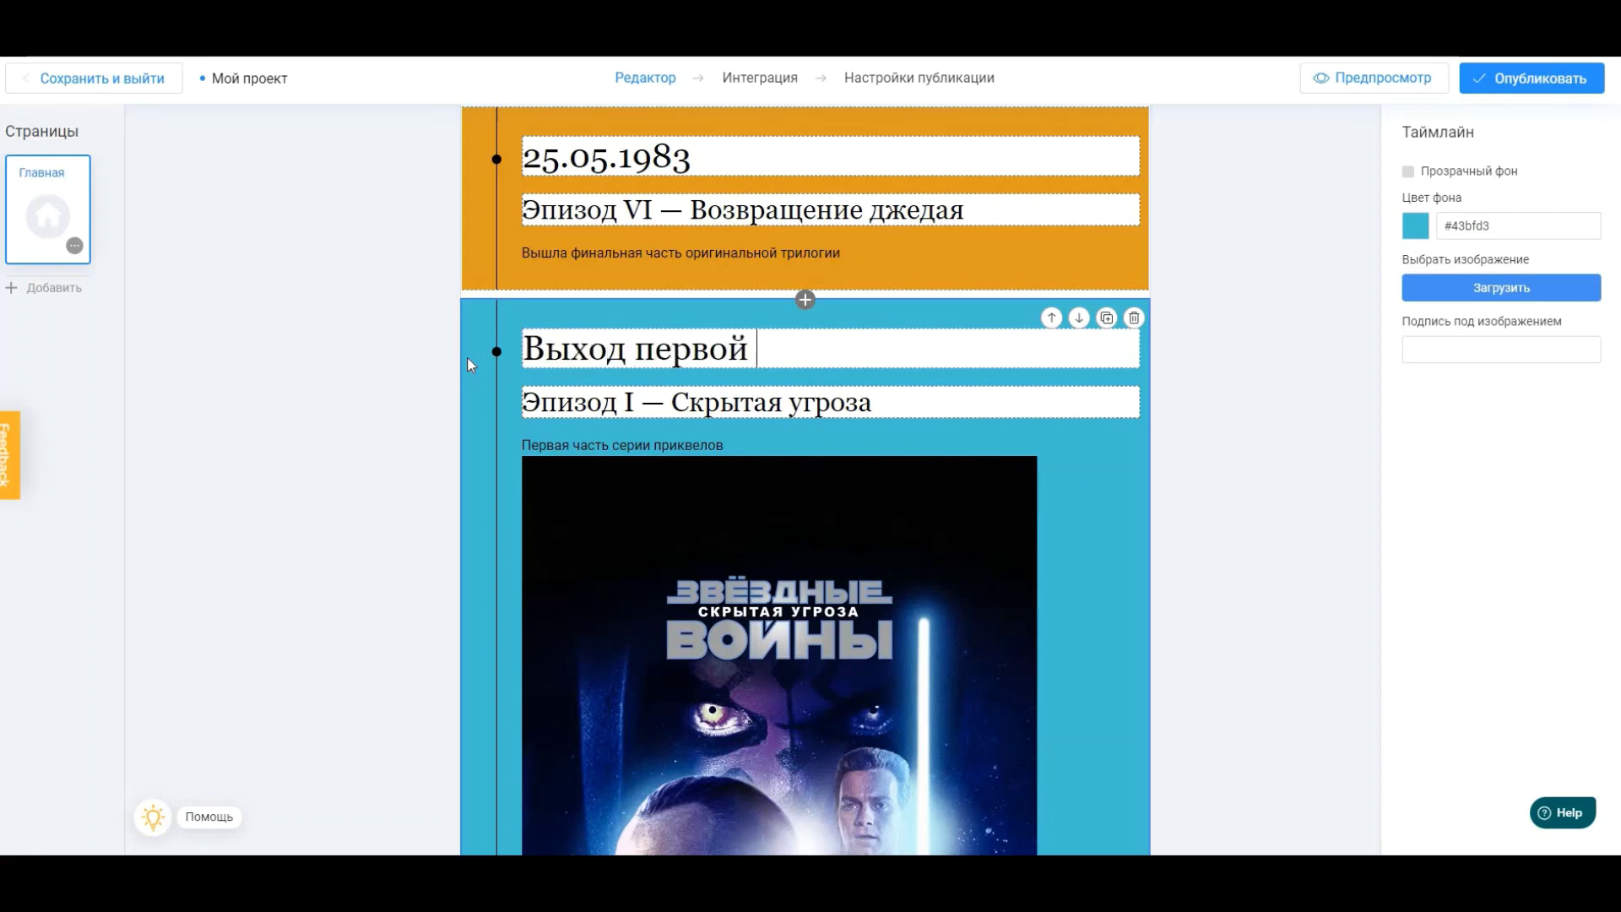
text(части приквела)
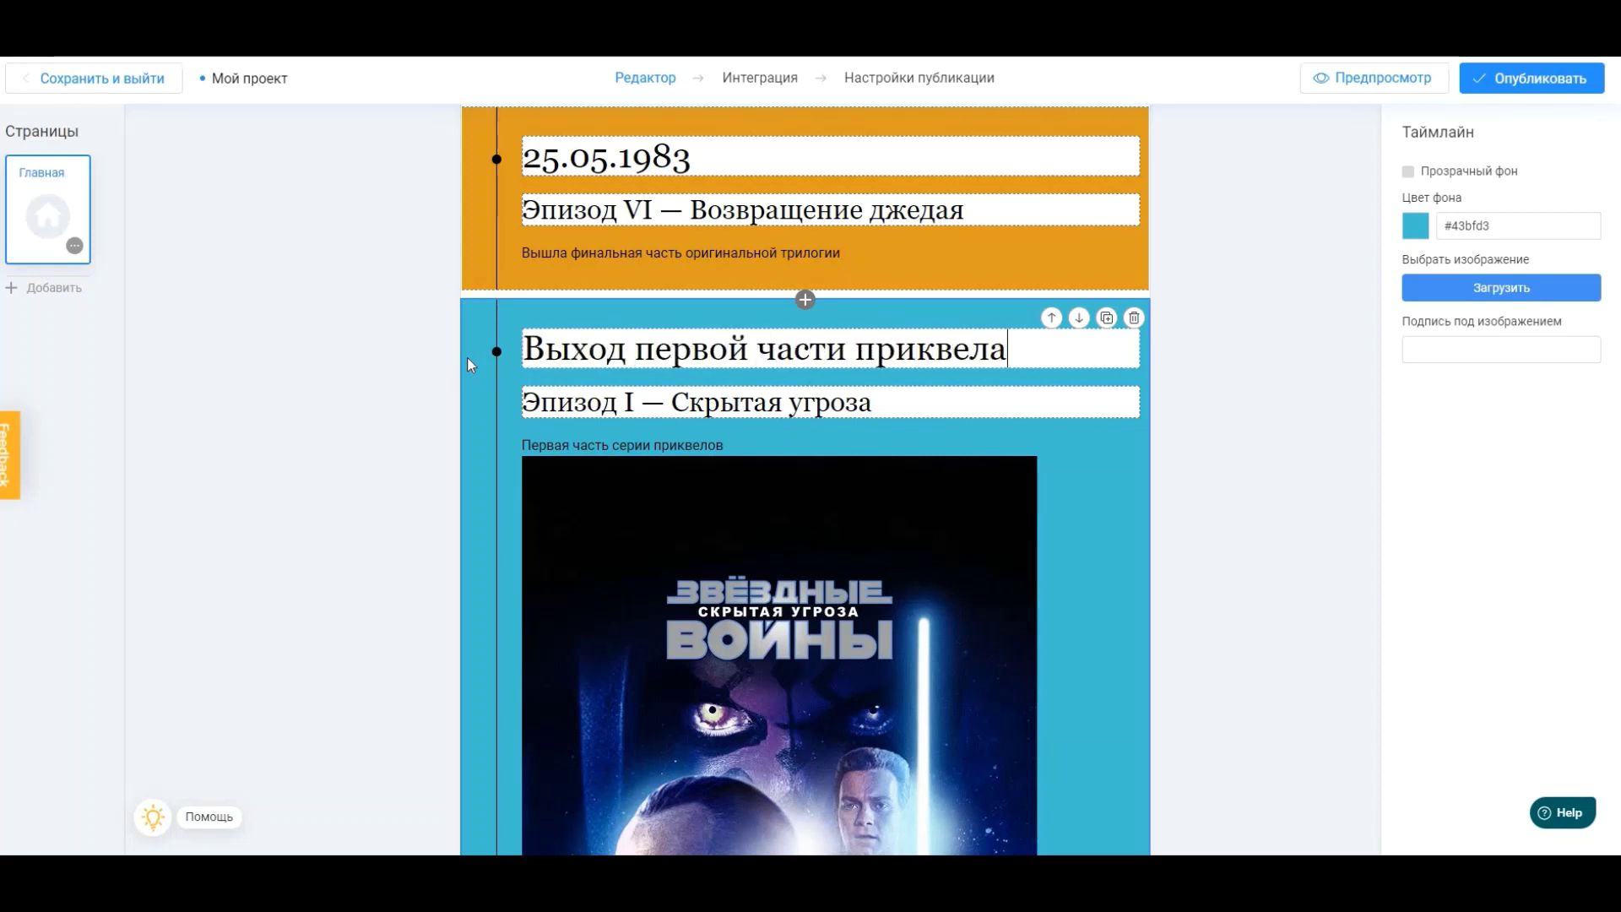
scroll(1047, 398, up, 2)
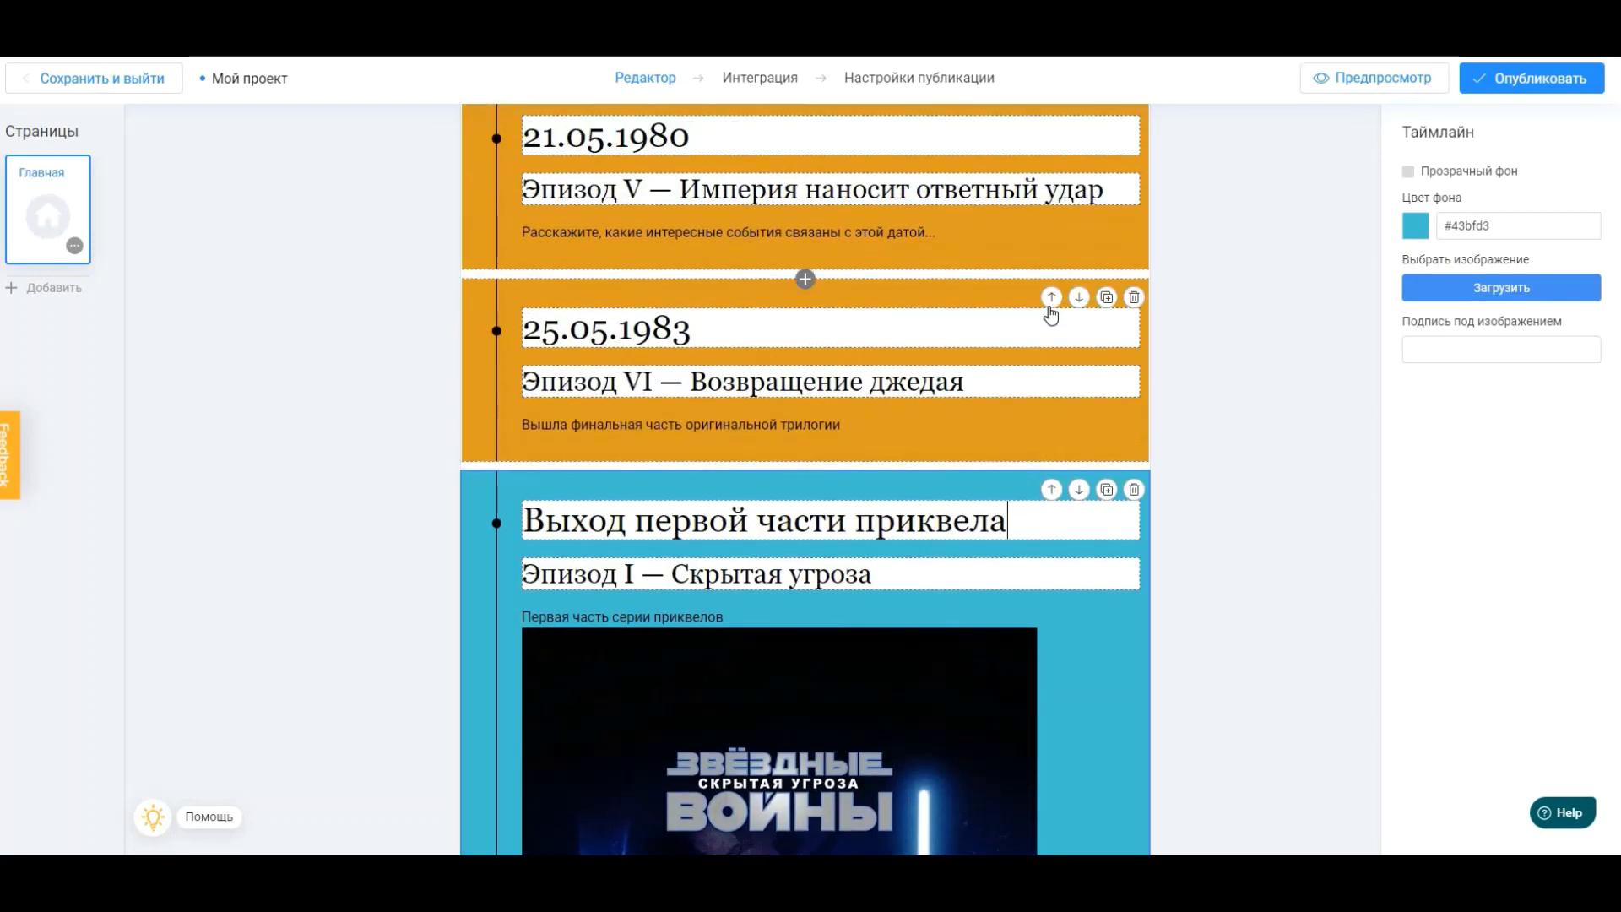
click(1089, 405)
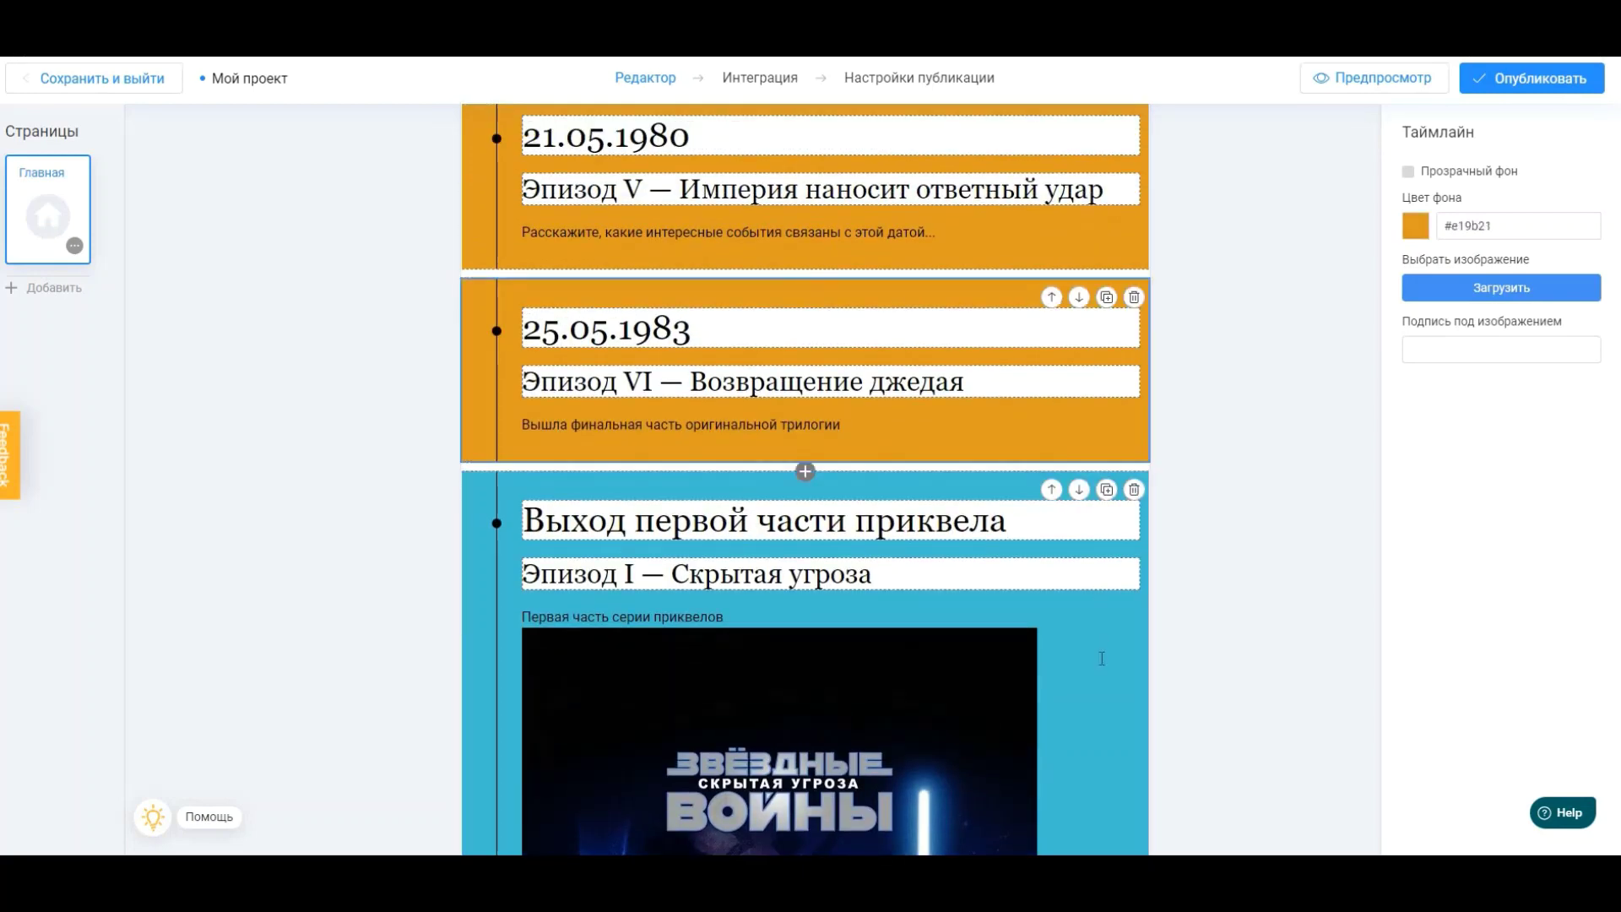
- Review the background colour settings of the blue prequel sections, opening the colour picker for the 19.05.2005 section
click(1101, 657)
scroll(1101, 657, down, 10)
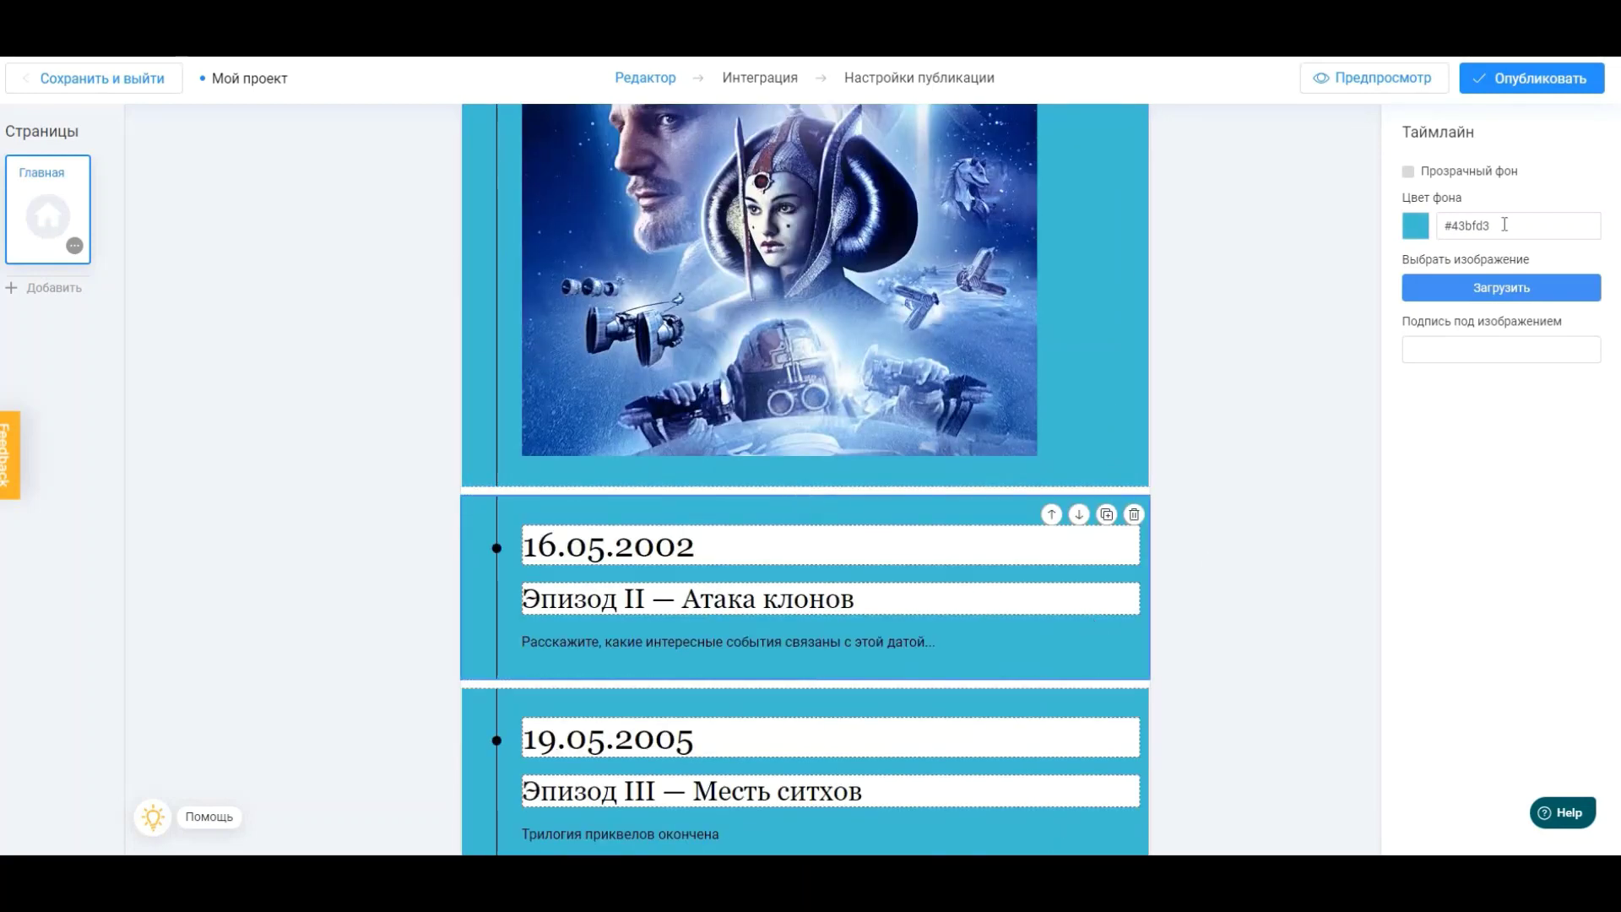
click(1469, 226)
scroll(1056, 655, down, 2)
click(1487, 388)
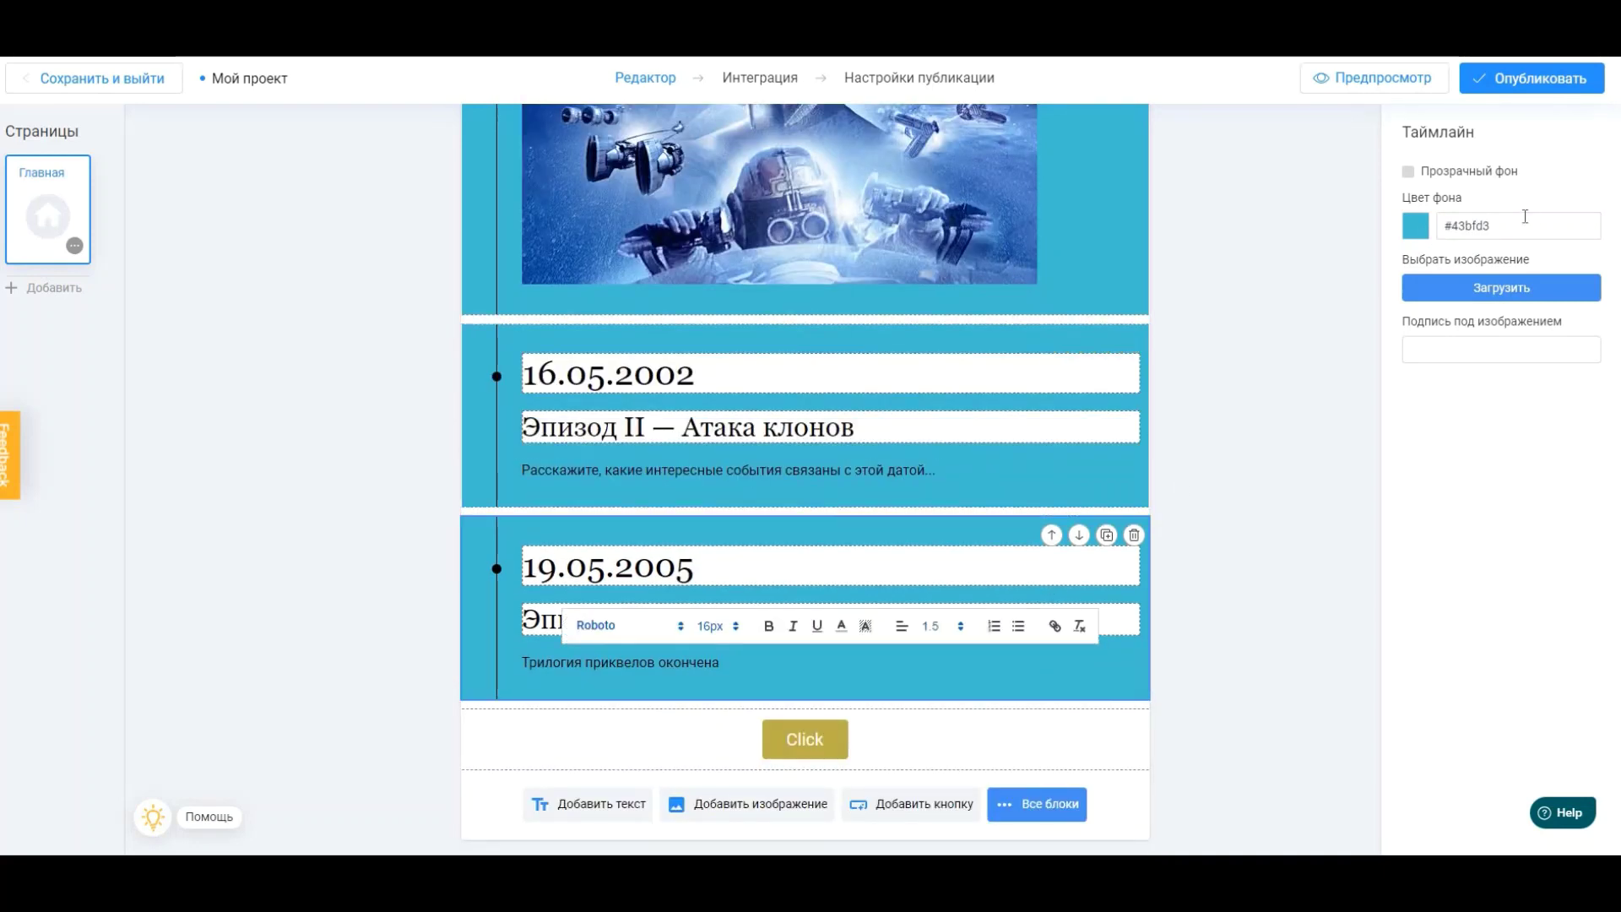
click(1453, 226)
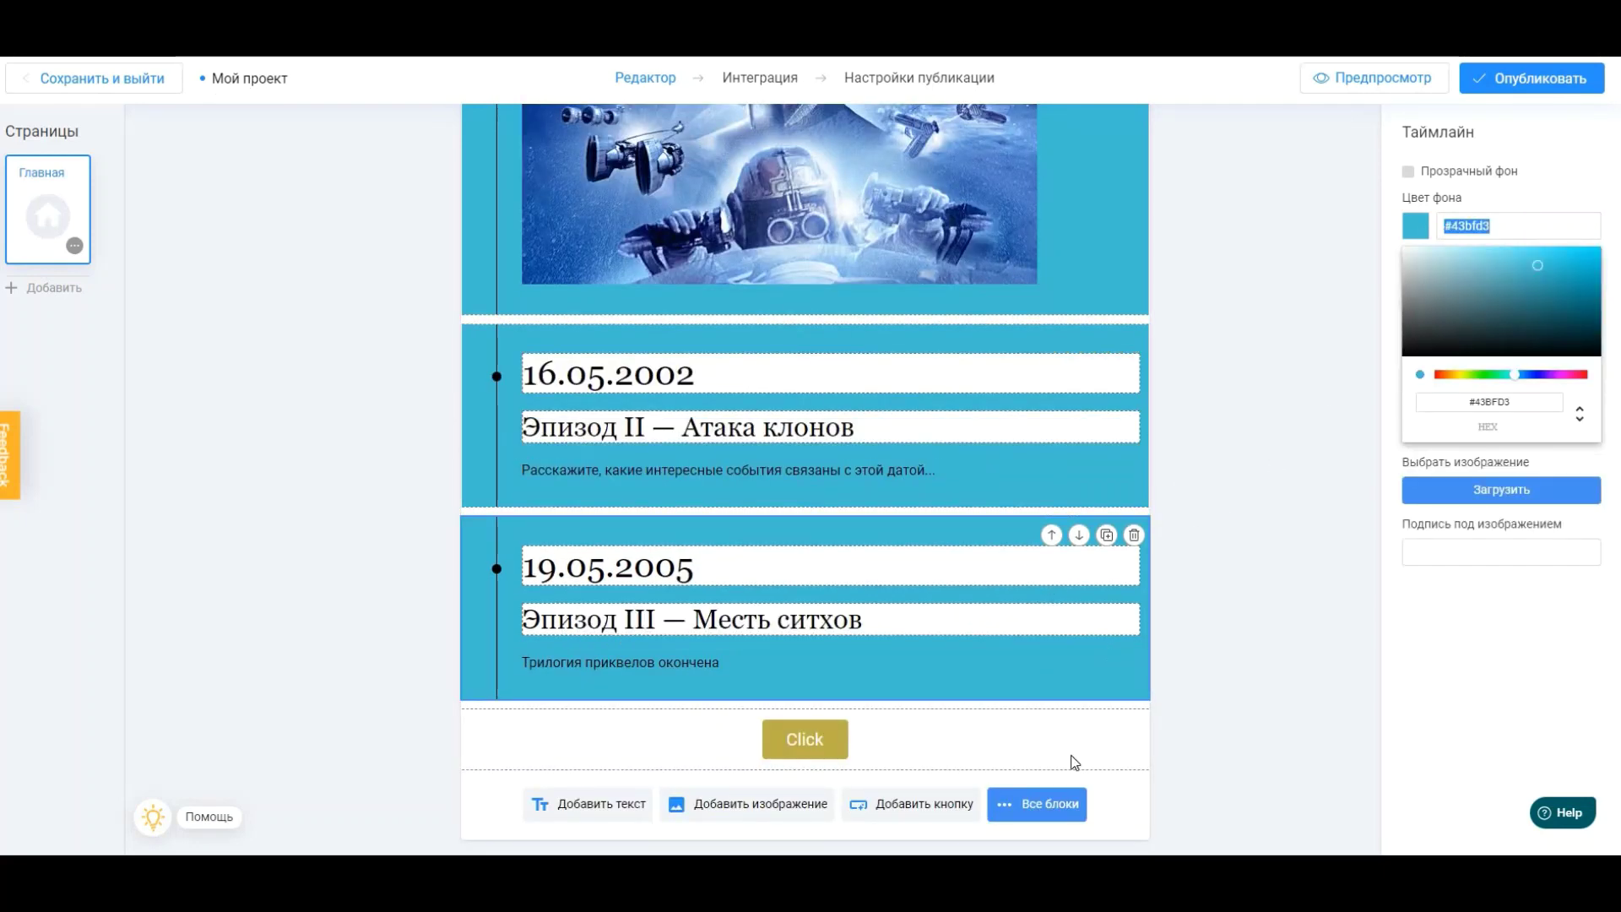
- Add a second button block below the existing one, select its link address and open its background colour picker
click(900, 809)
scroll(879, 698, down, 1)
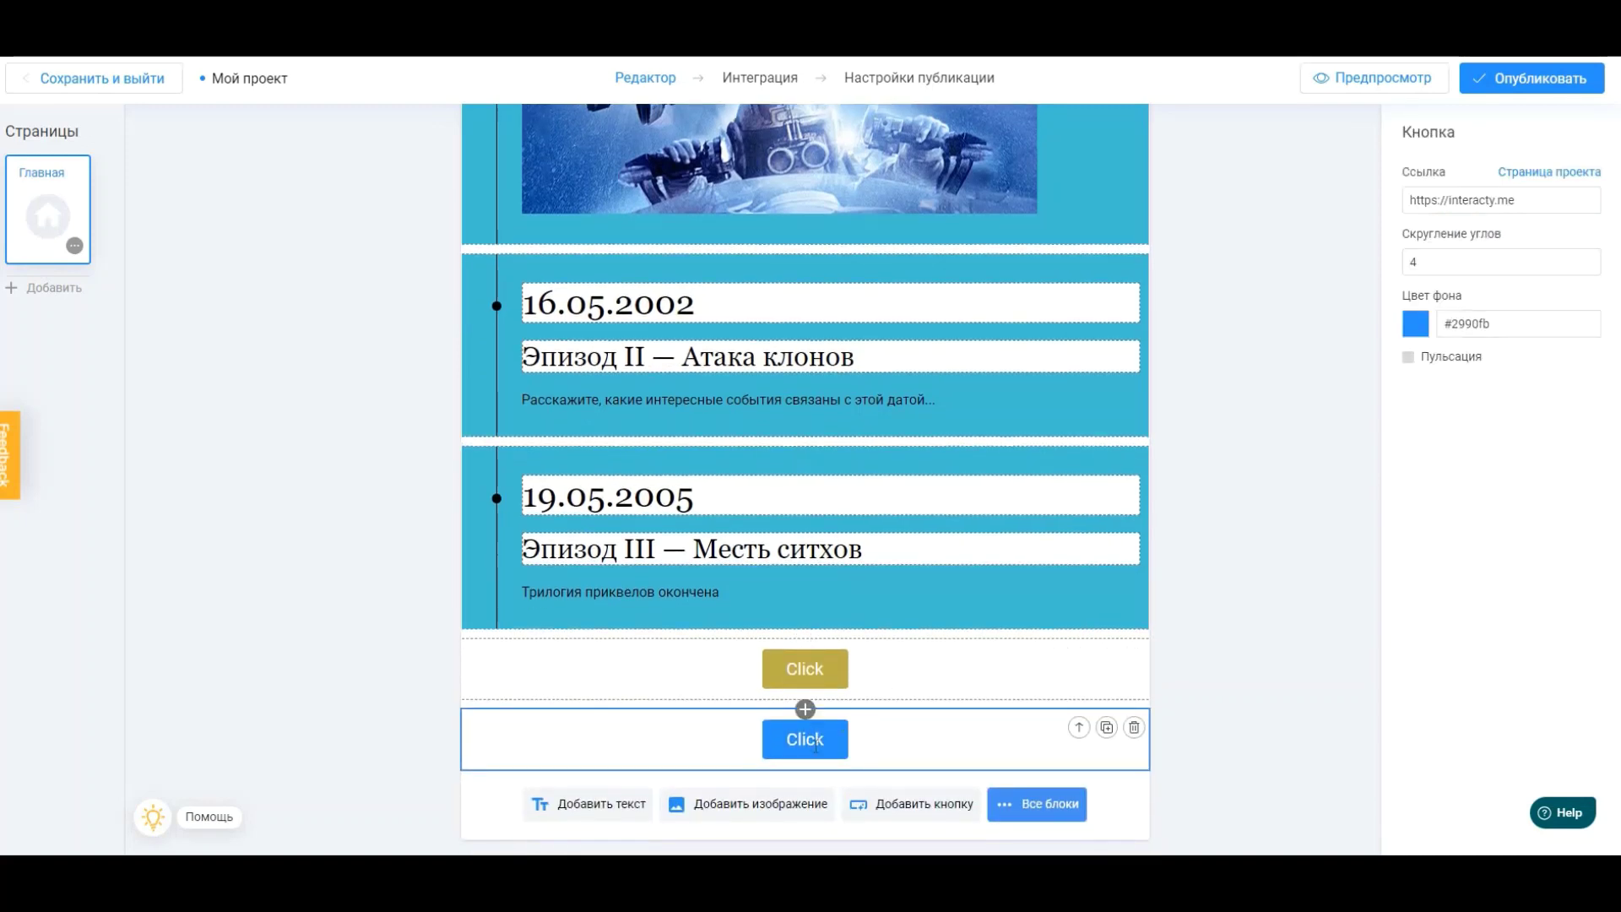
drag(1516, 201, 1401, 202)
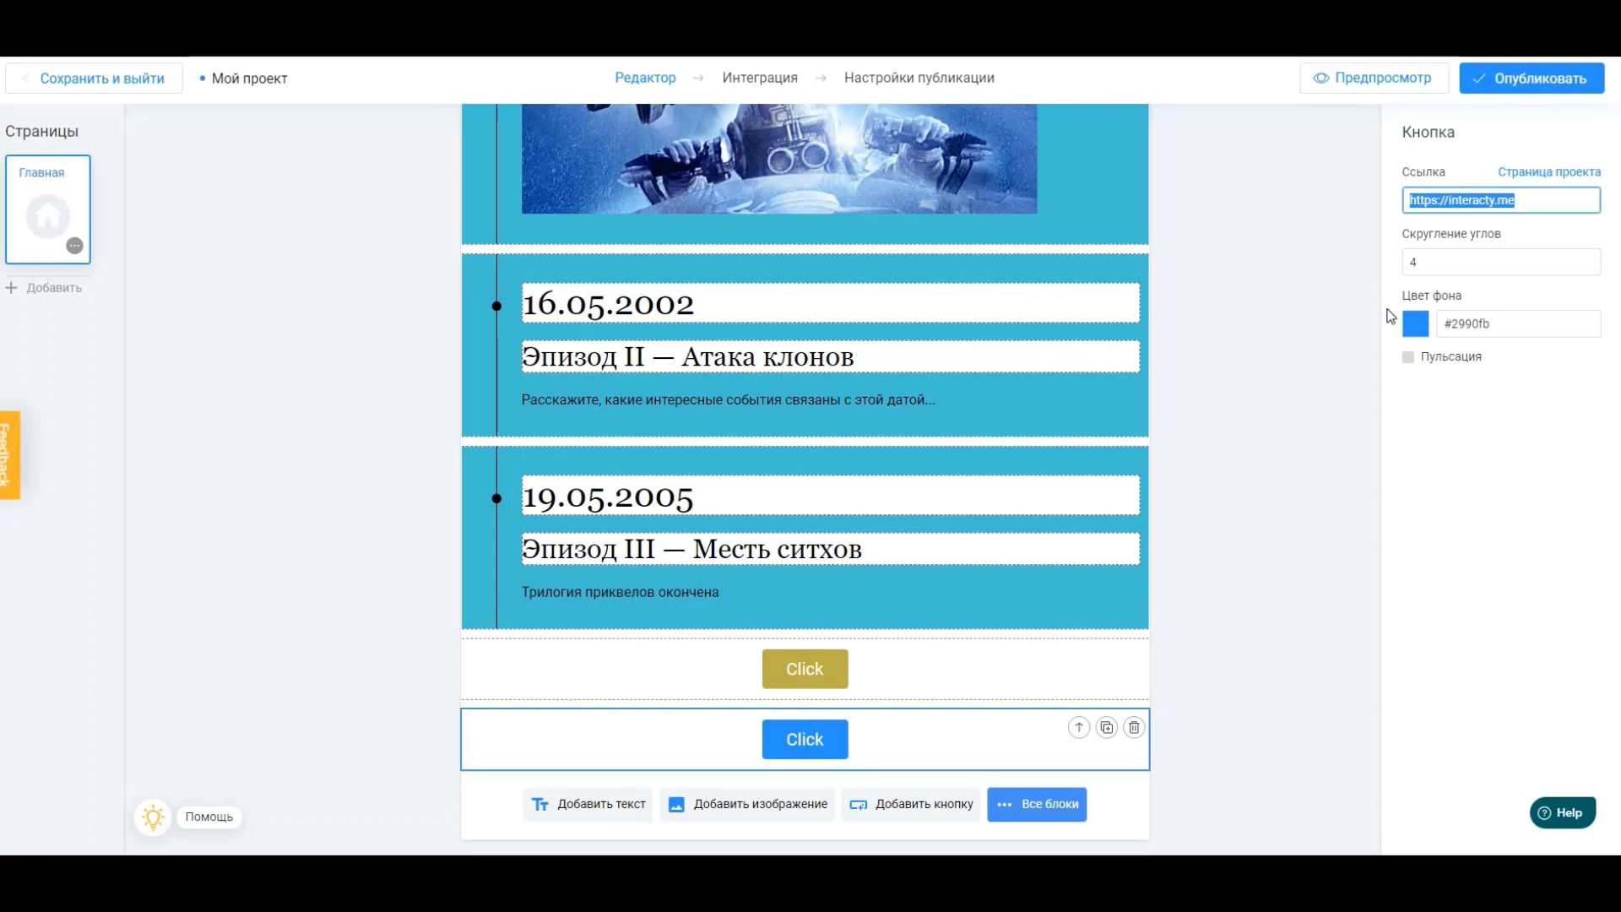
click(1418, 332)
click(1576, 473)
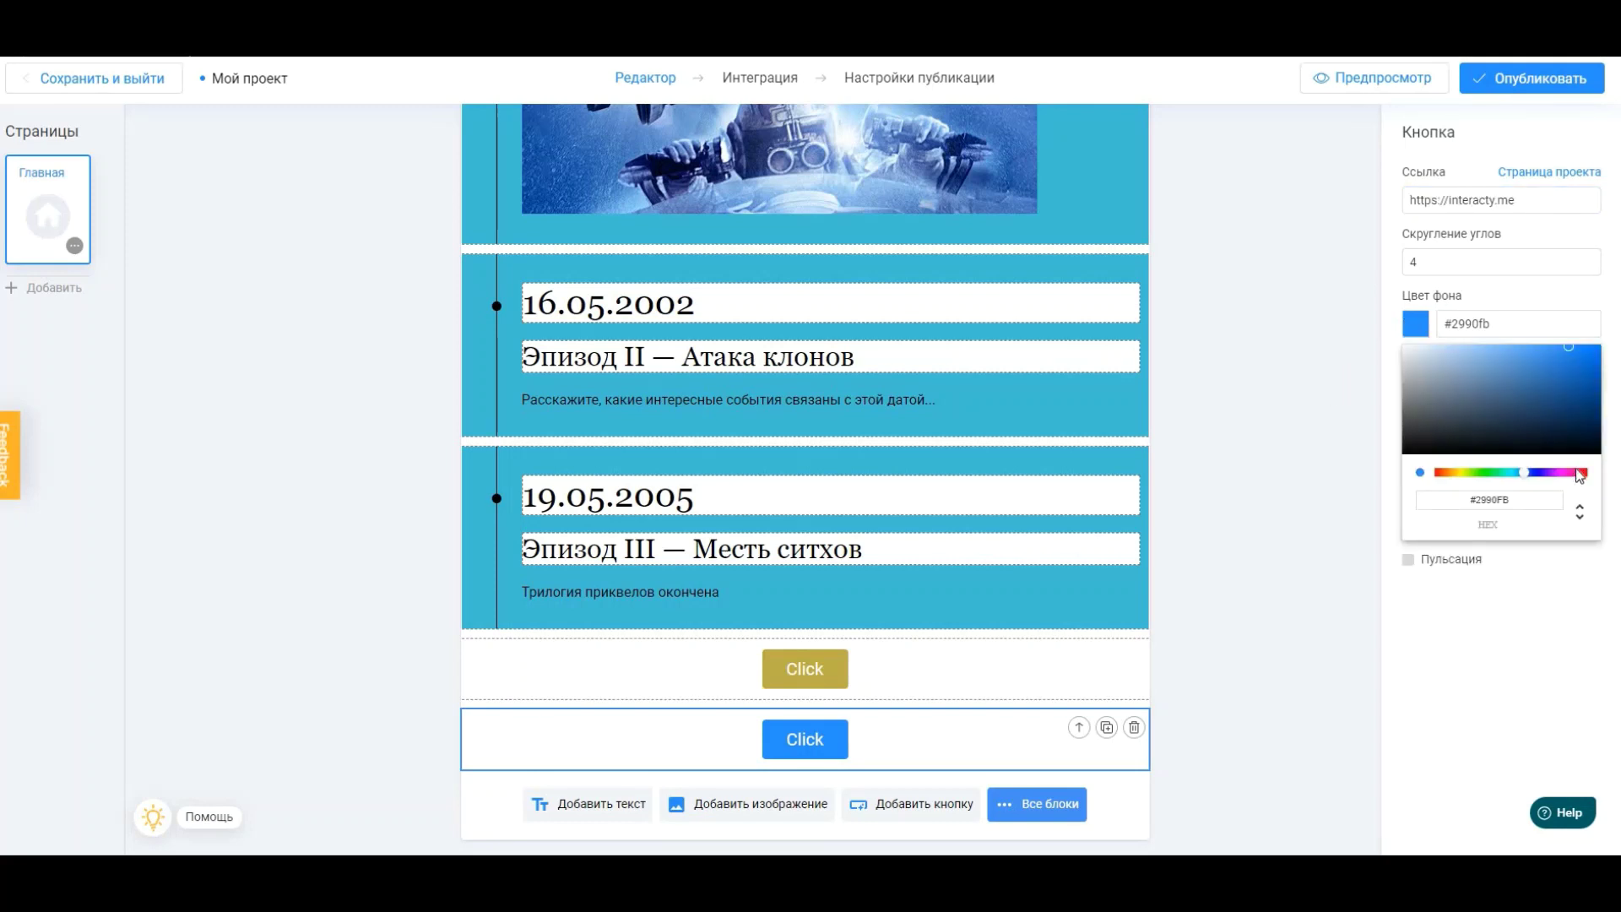
click(1465, 452)
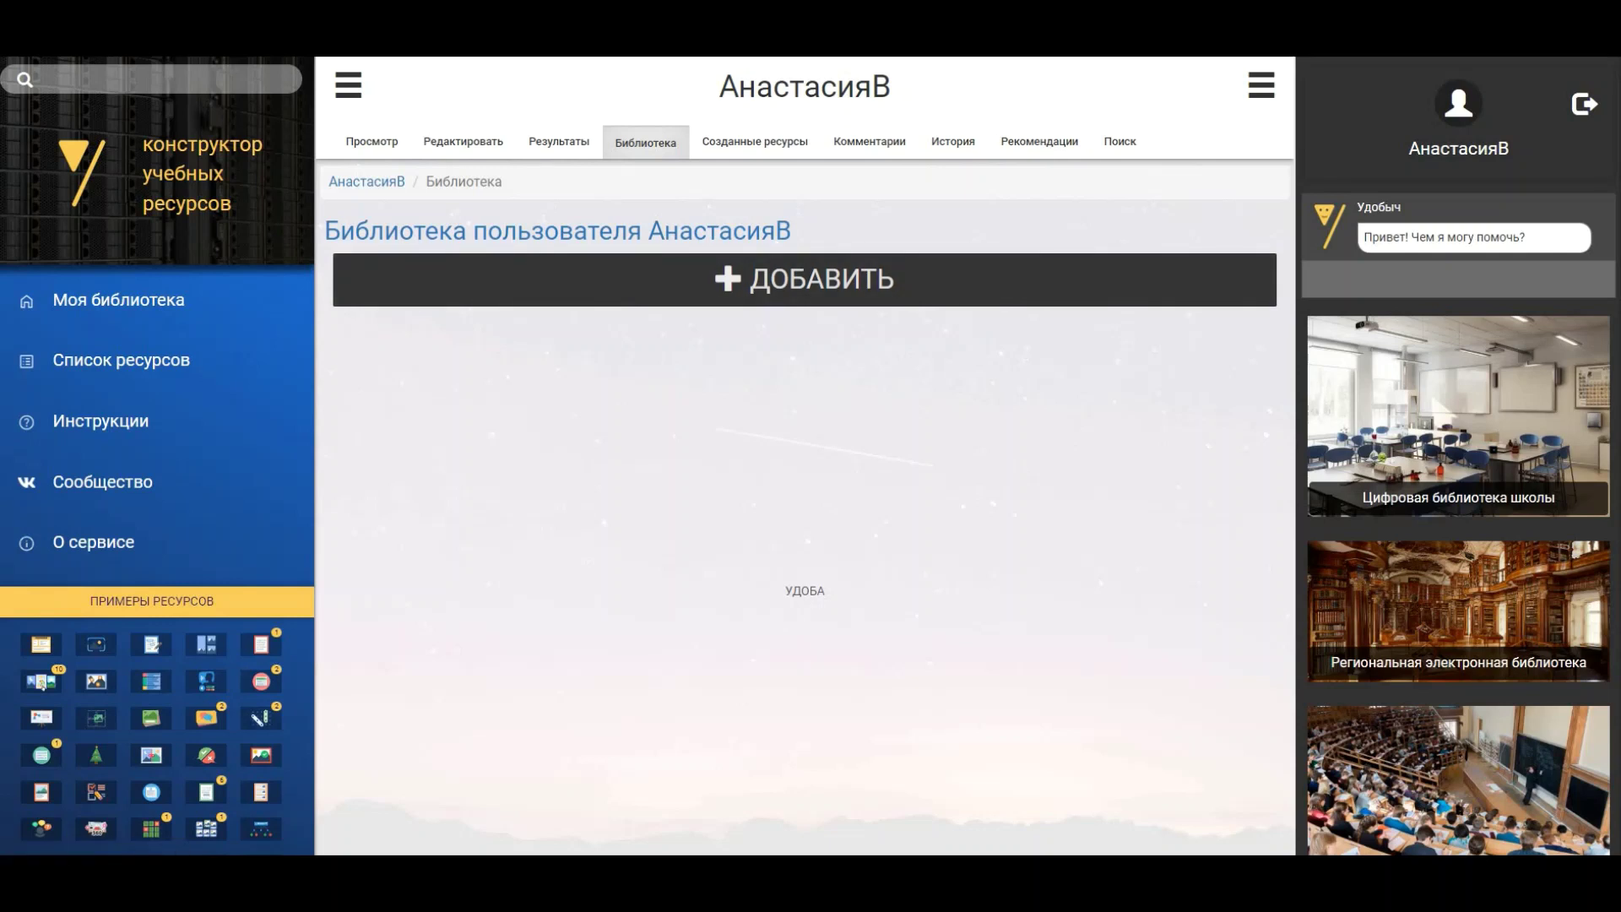
- Switch to the УДОБА library and create interactive content of the type "Шкала времени"
scroll(251, 453, down, 4)
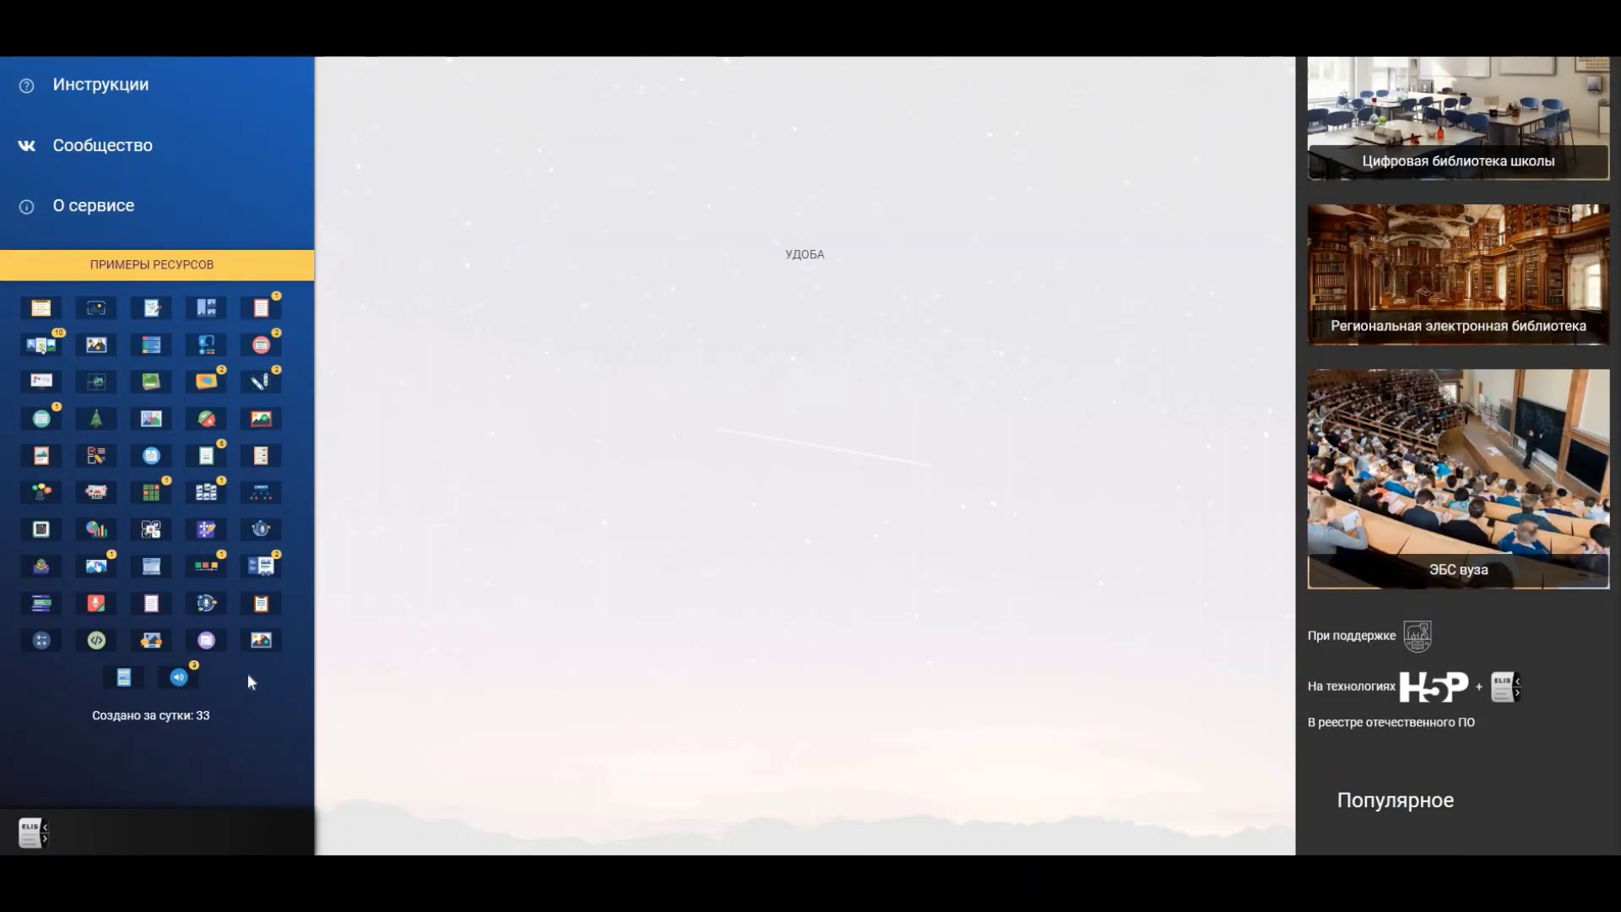
scroll(638, 545, up, 4)
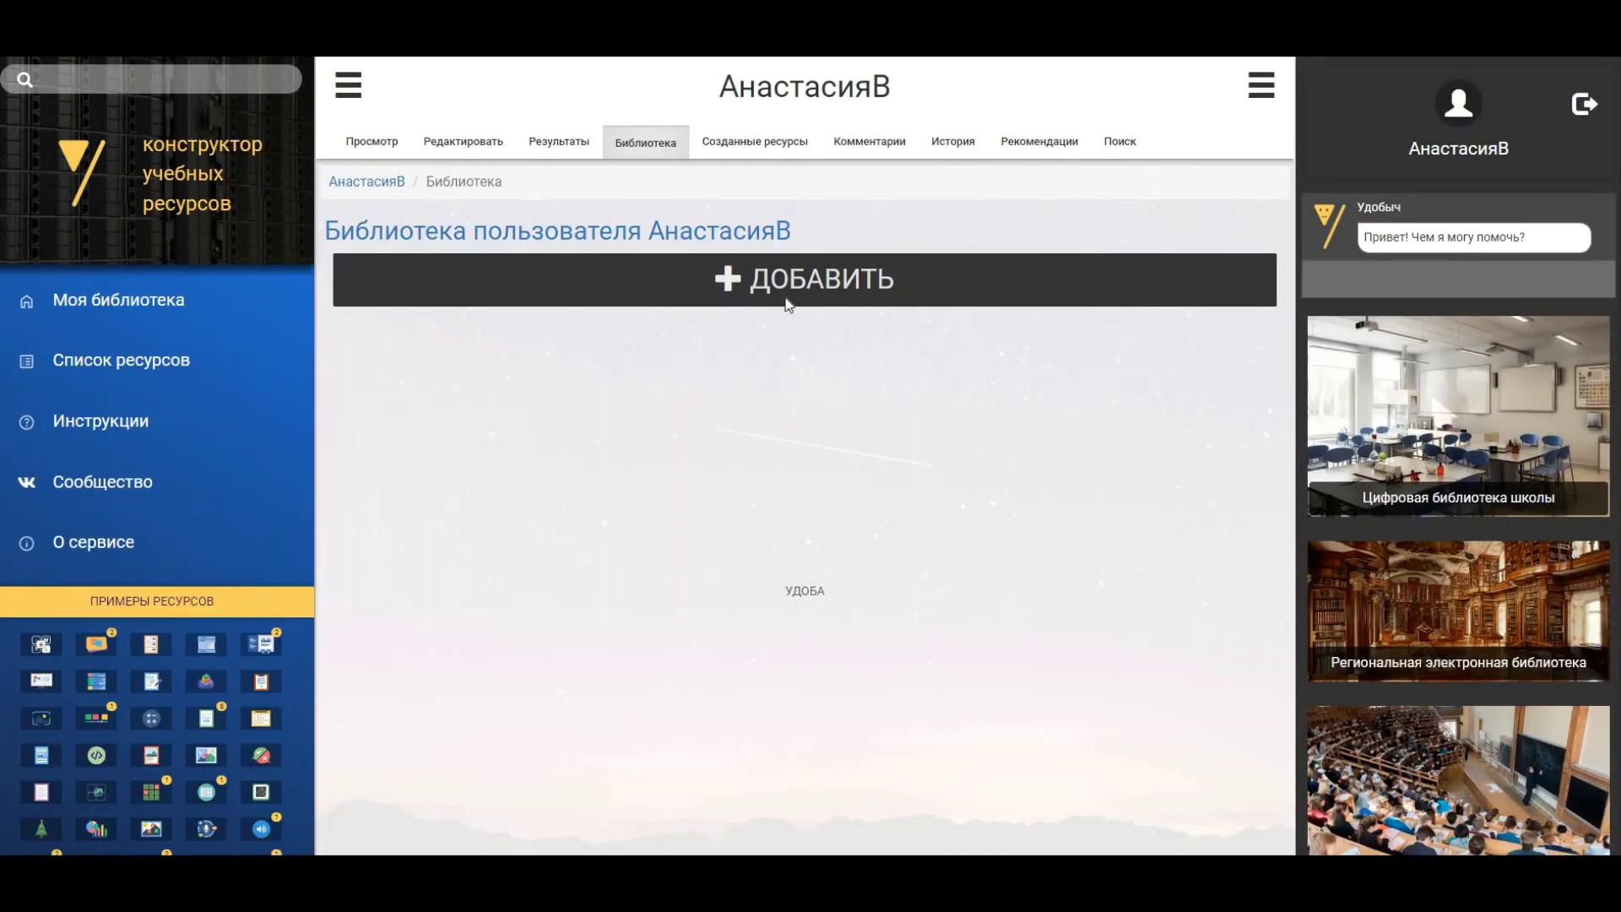
click(788, 287)
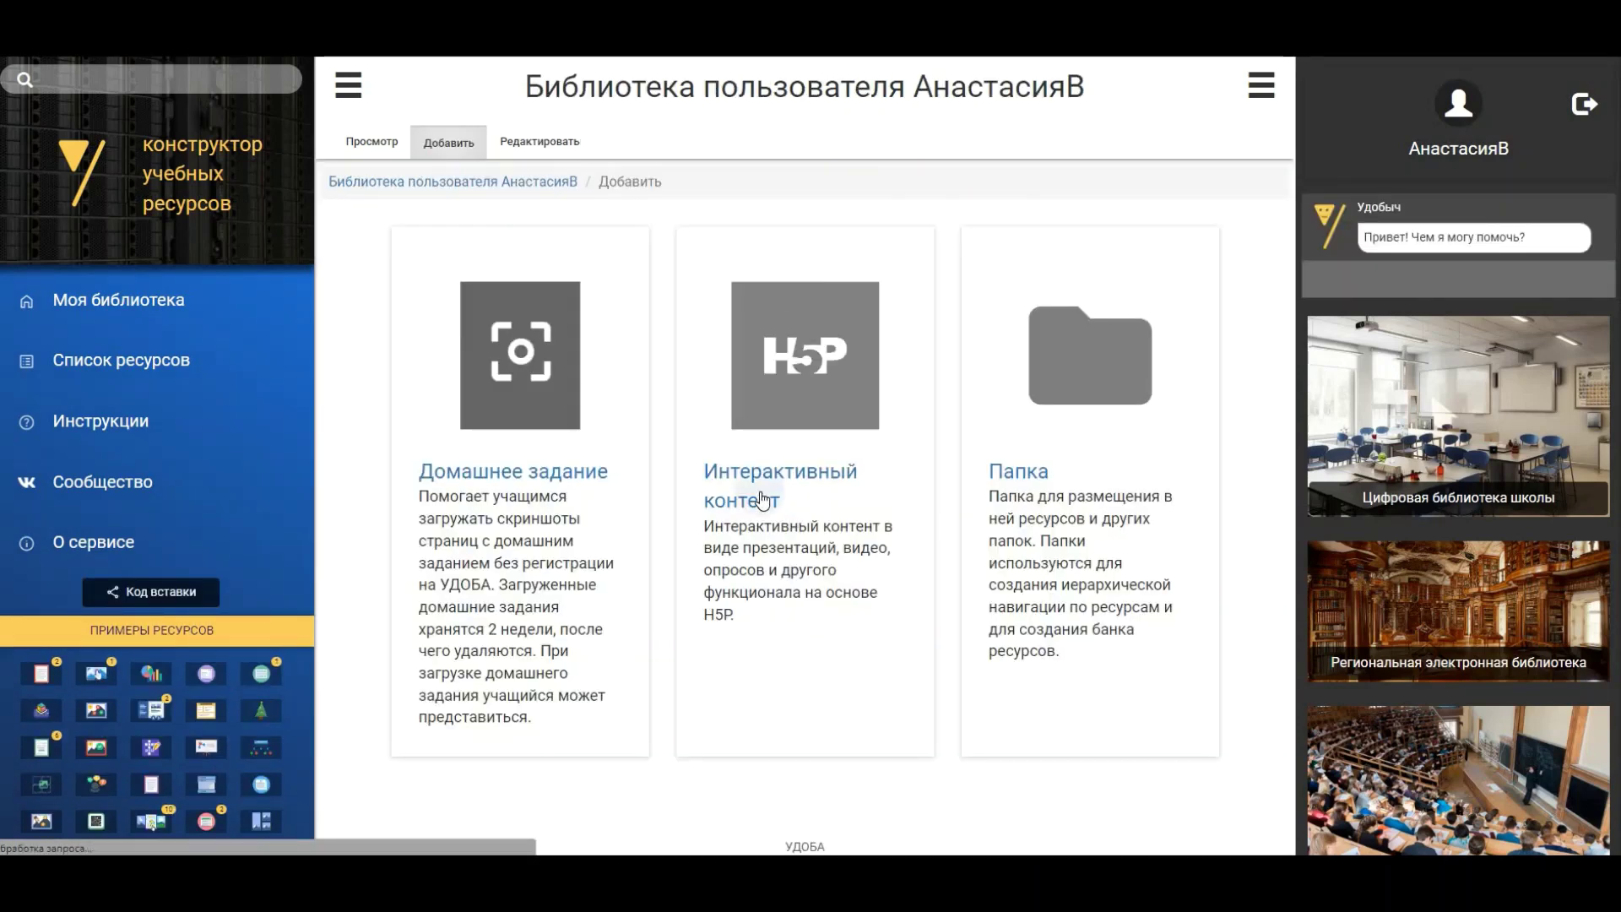
click(762, 500)
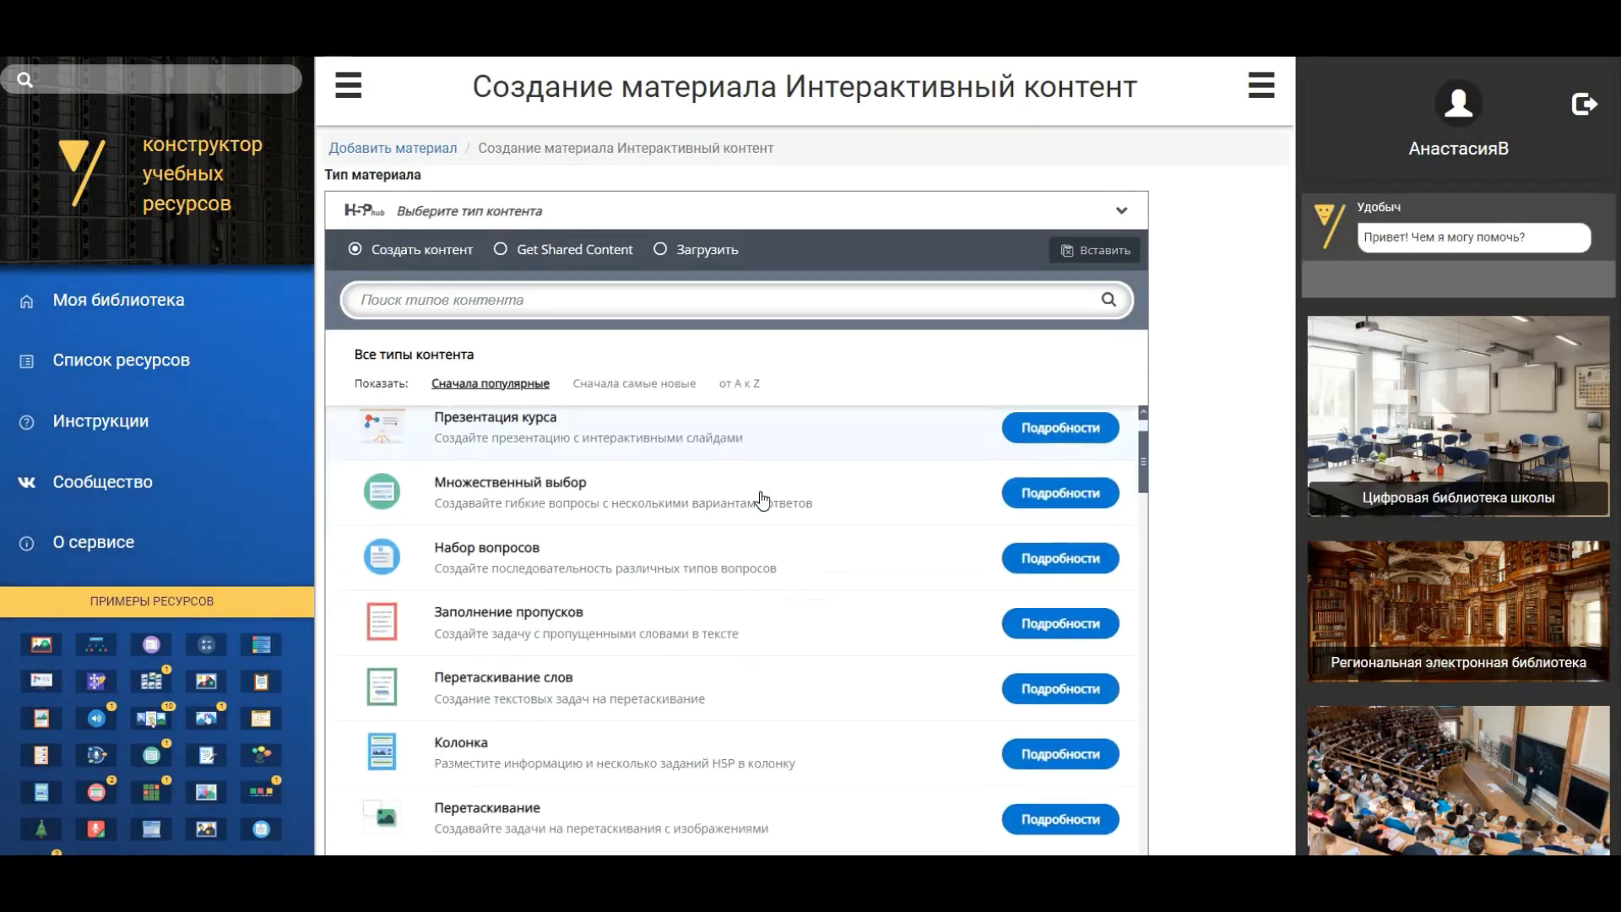
scroll(763, 500, down, 10)
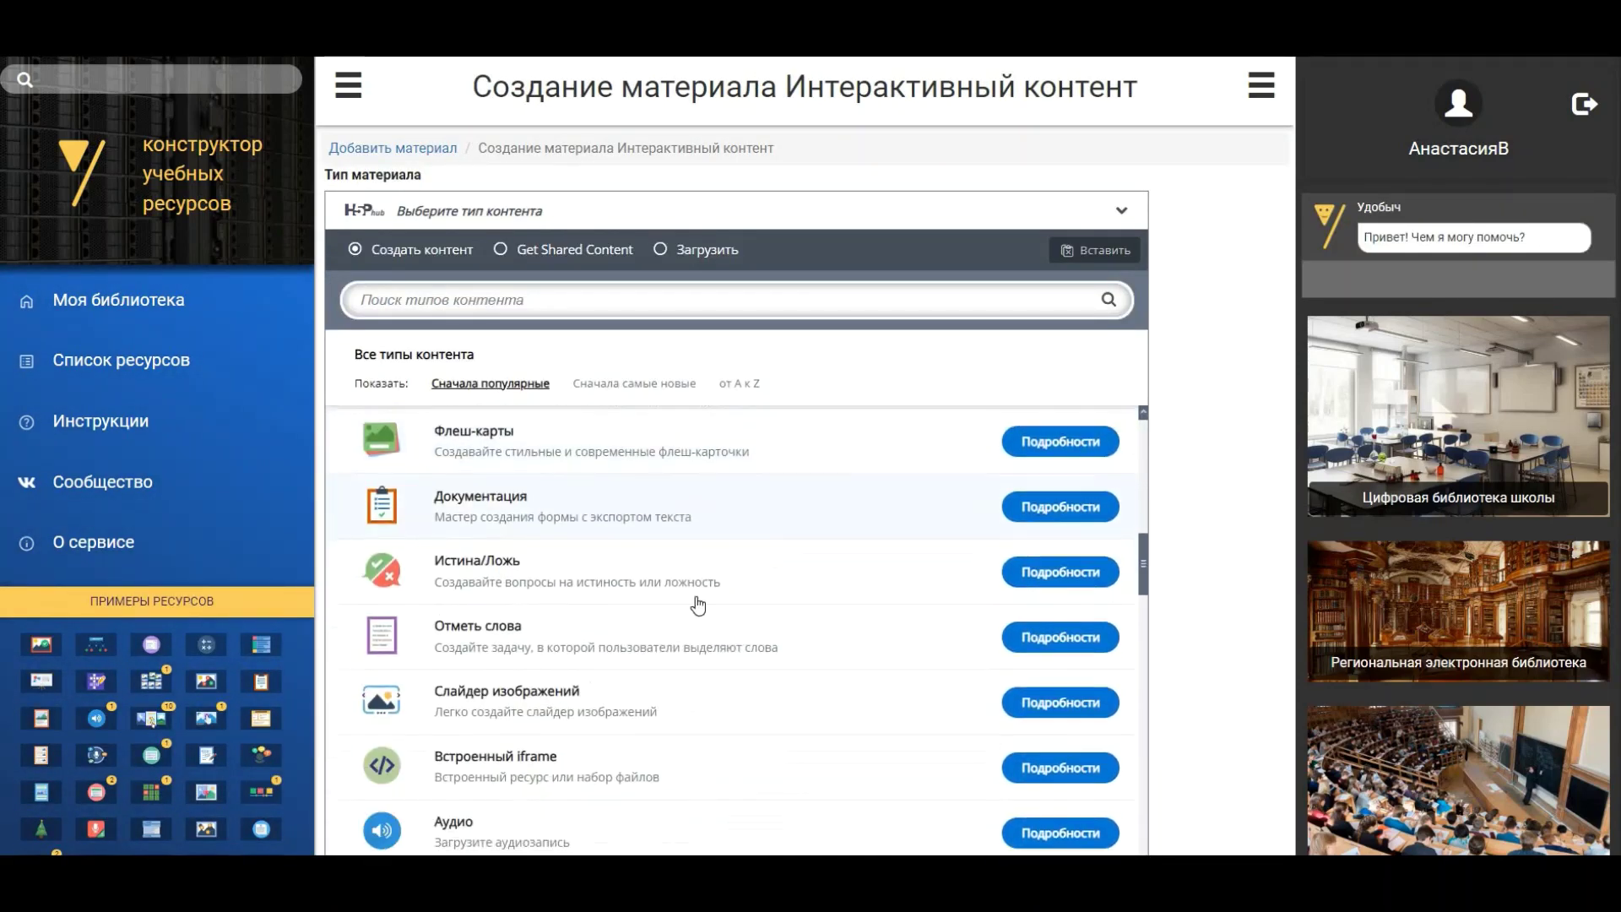
scroll(697, 605, down, 5)
click(520, 607)
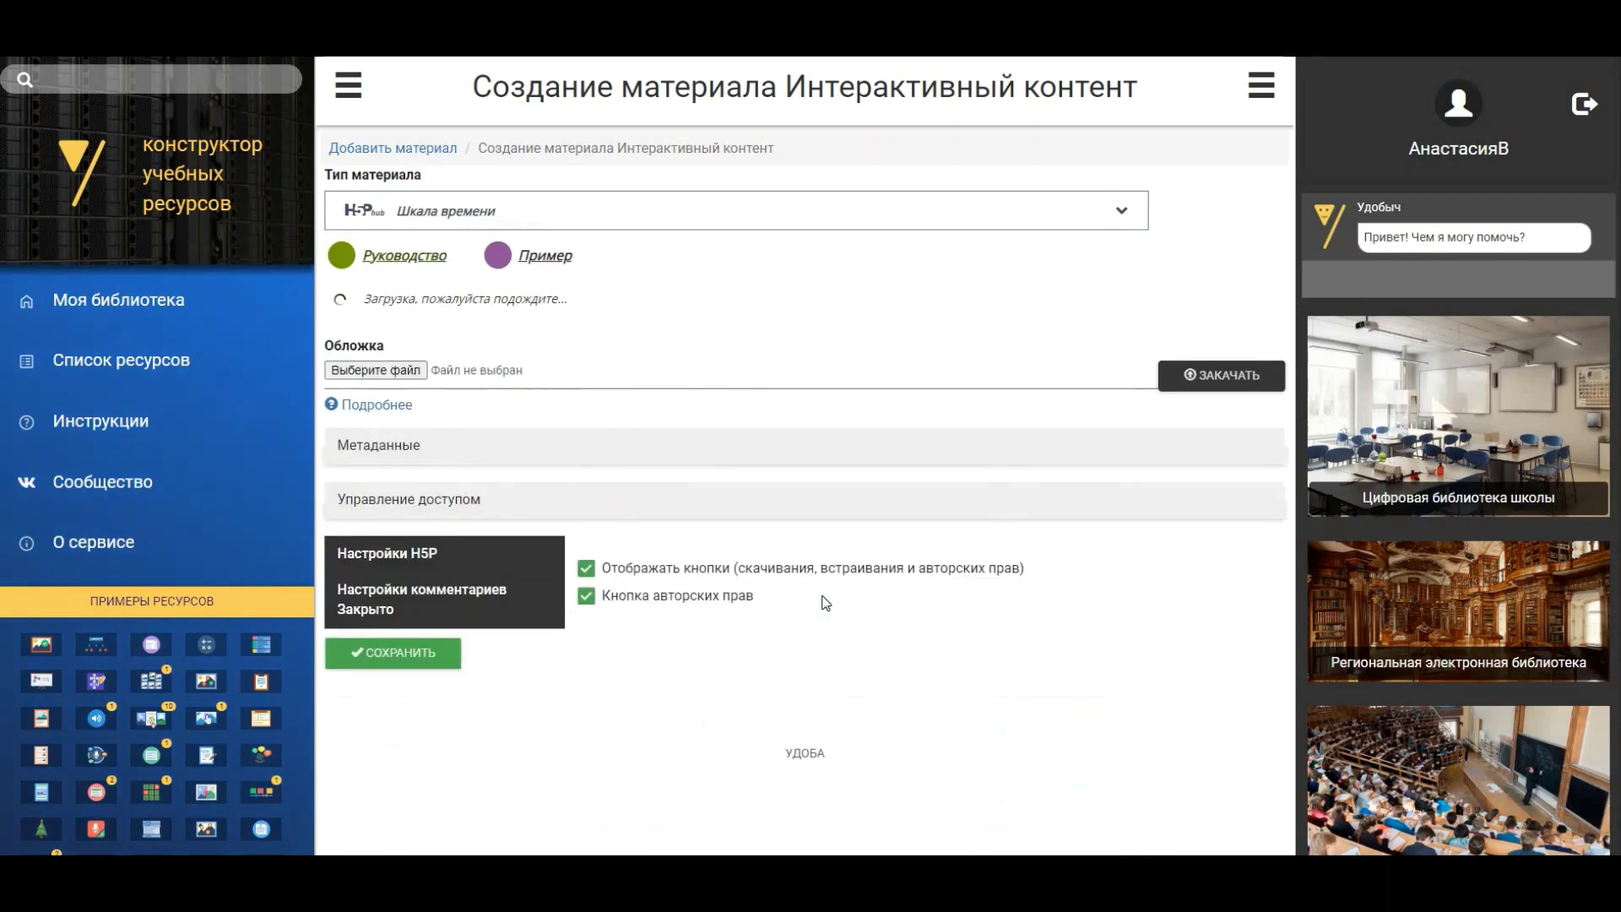
- Examine the timeline form's title, main text, zoom, background image and date fields, including the required start date format
scroll(523, 557, down, 3)
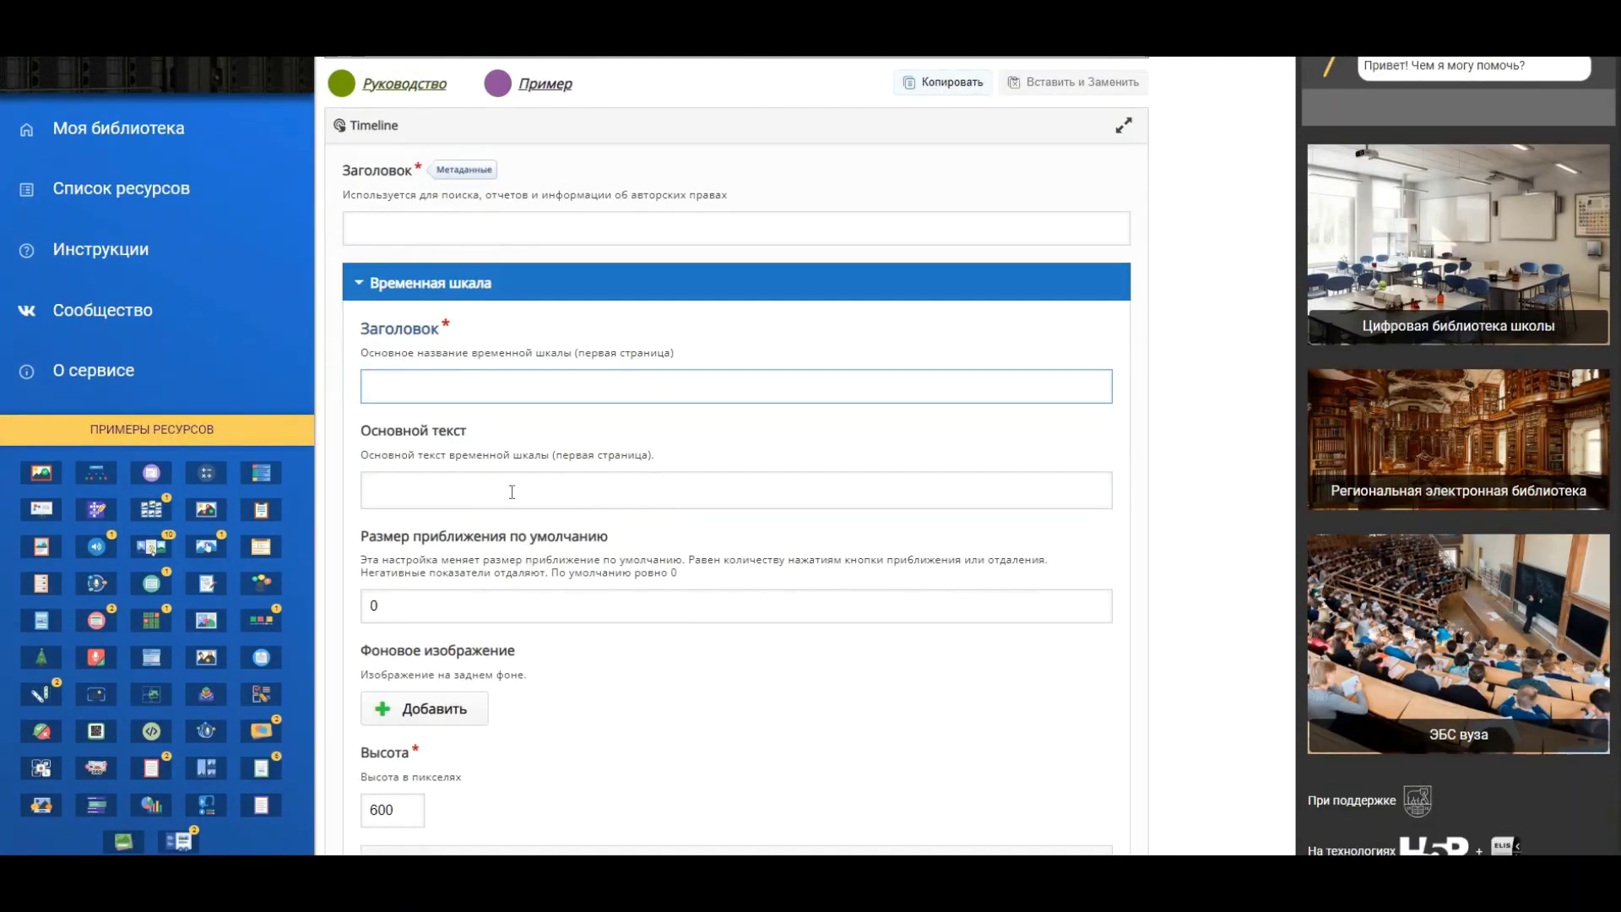
scroll(512, 489, down, 1)
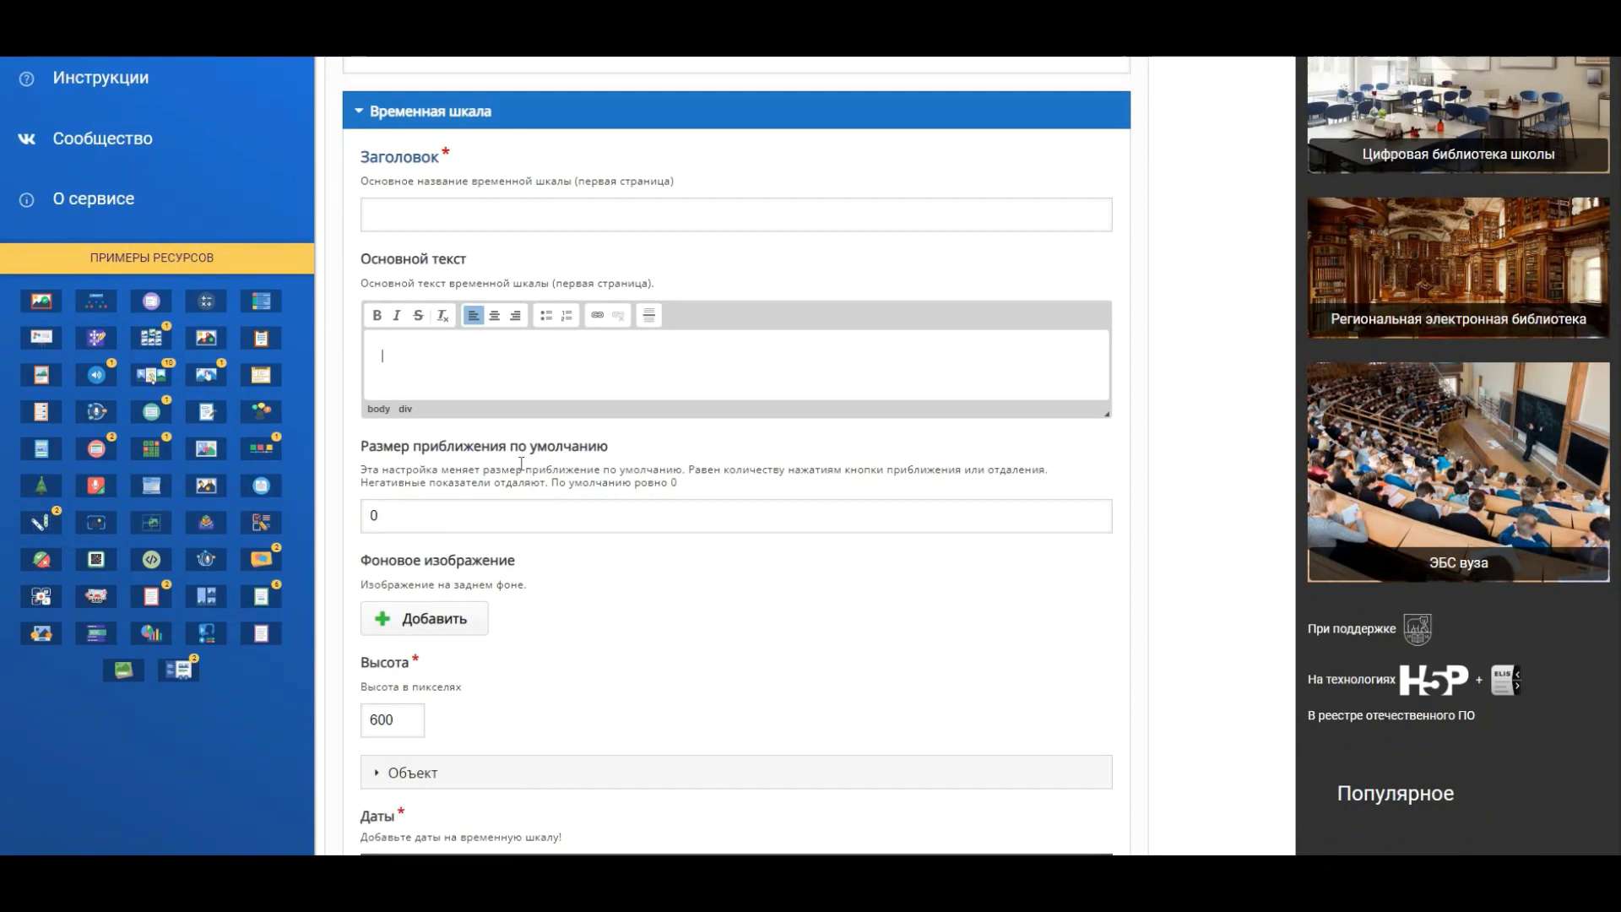
click(500, 512)
scroll(500, 512, down, 6)
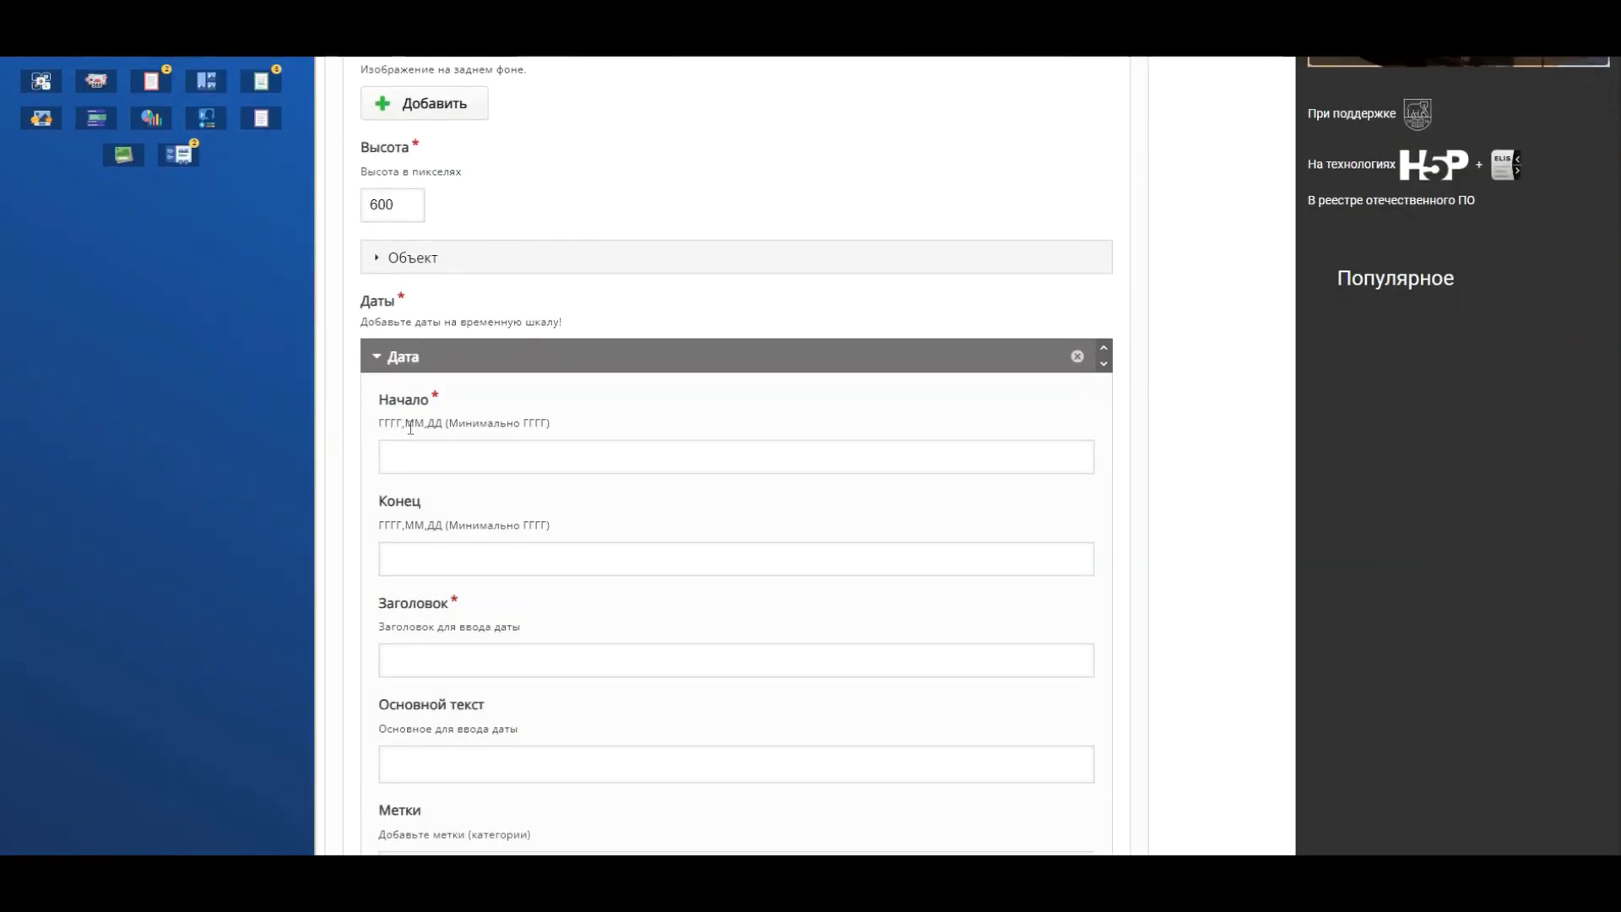
drag(441, 428, 442, 428)
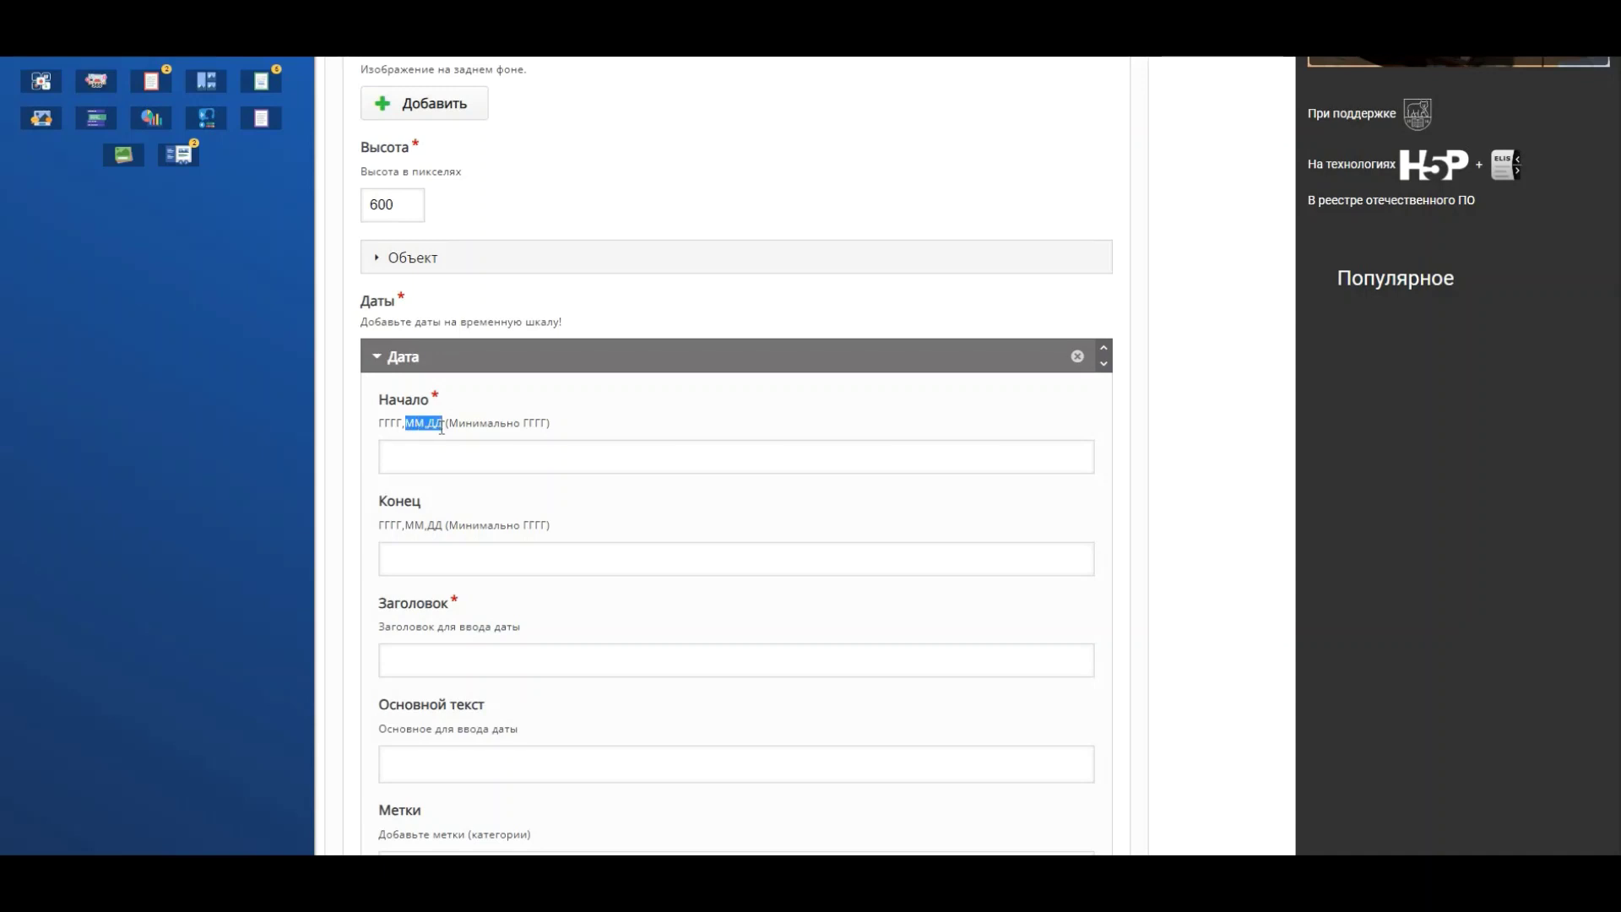
scroll(537, 461, down, 6)
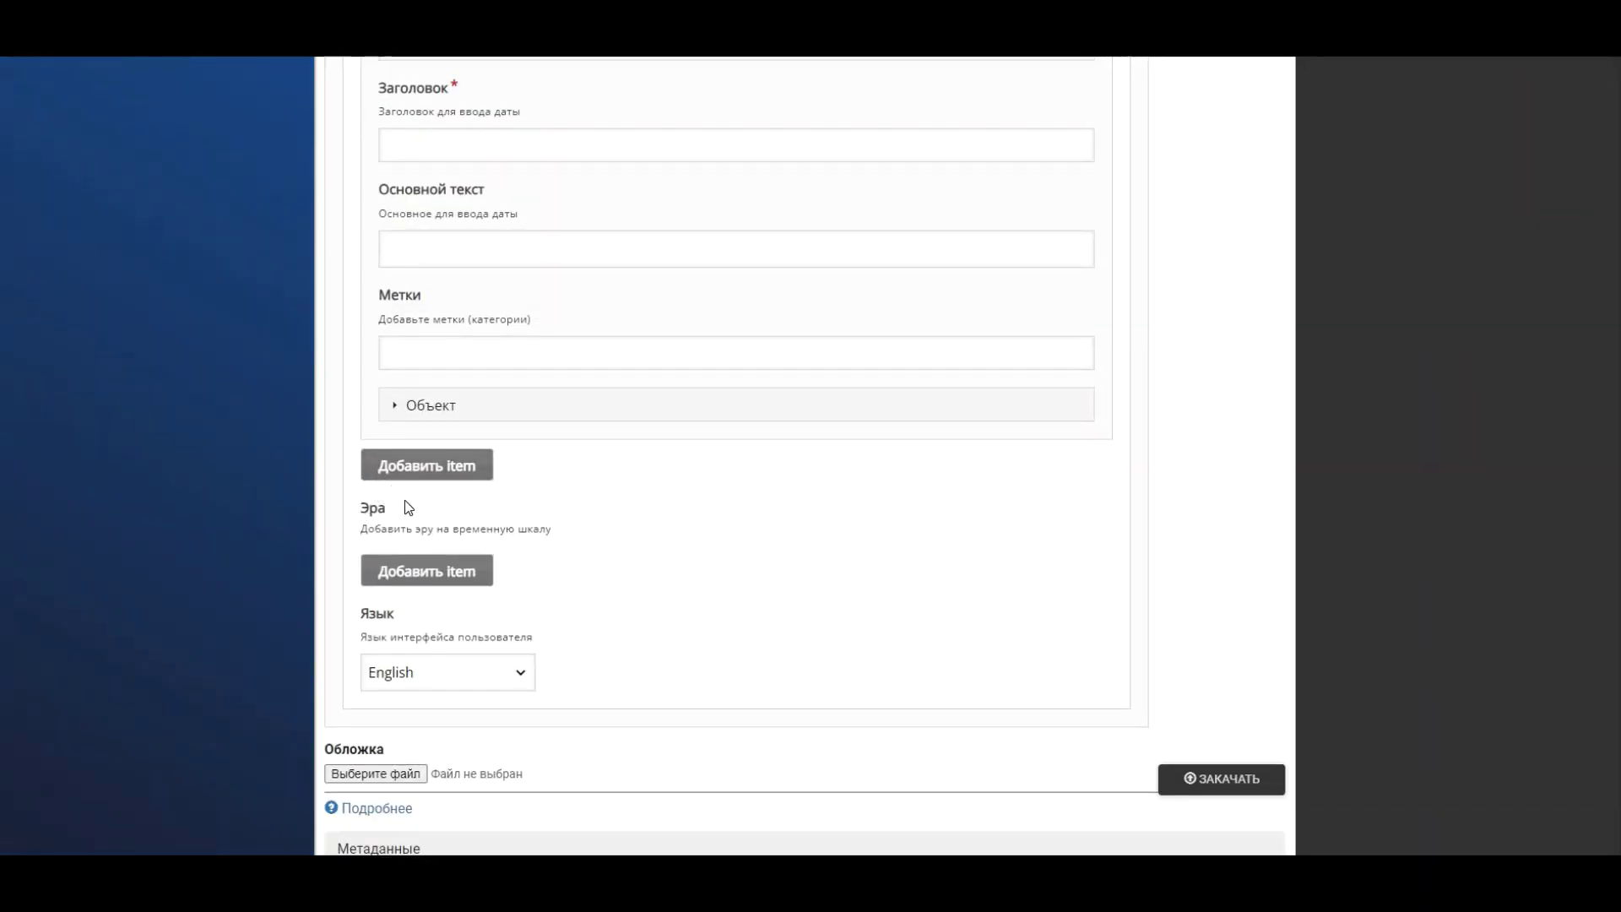
- Add an era to the timeline and highlight the format hints for its start and end dates
click(427, 571)
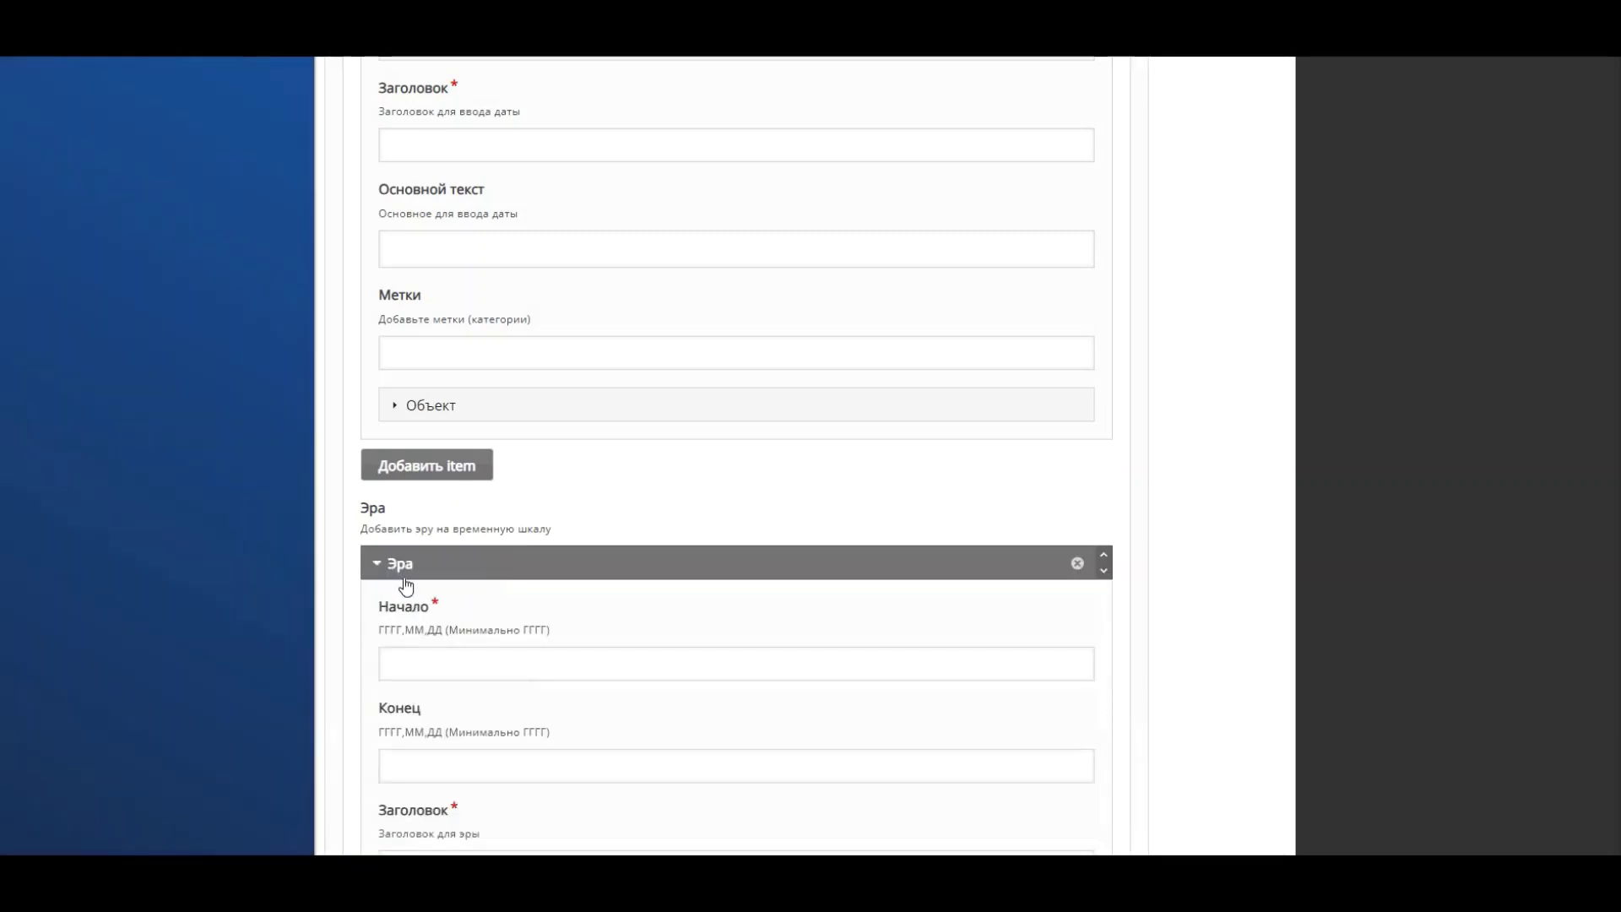
drag(378, 631, 572, 640)
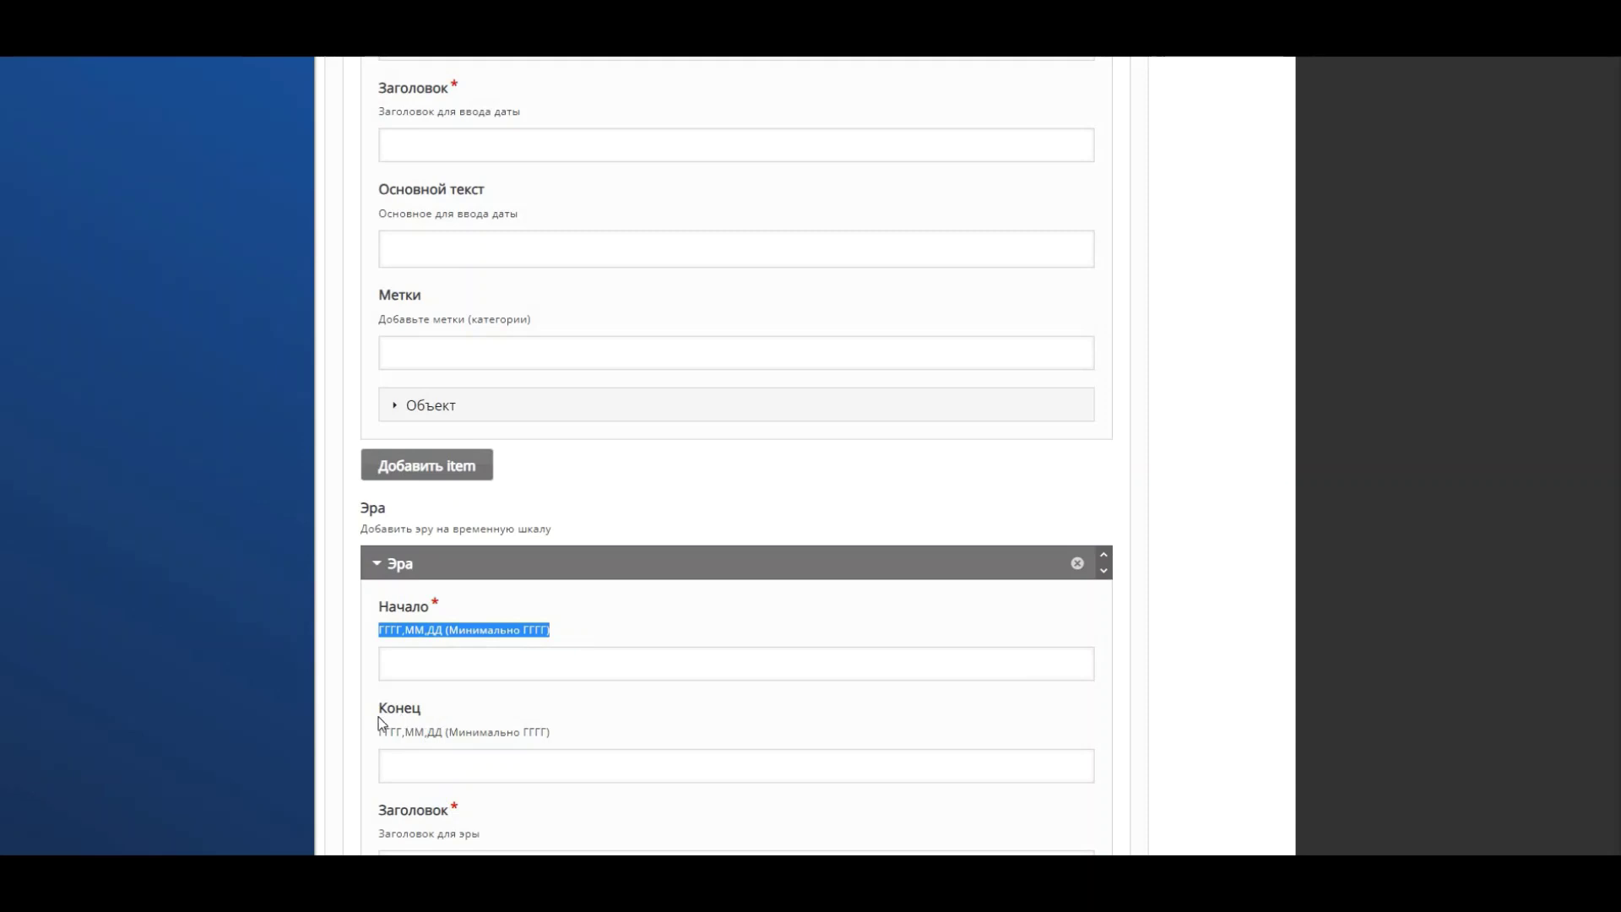
drag(377, 731, 606, 731)
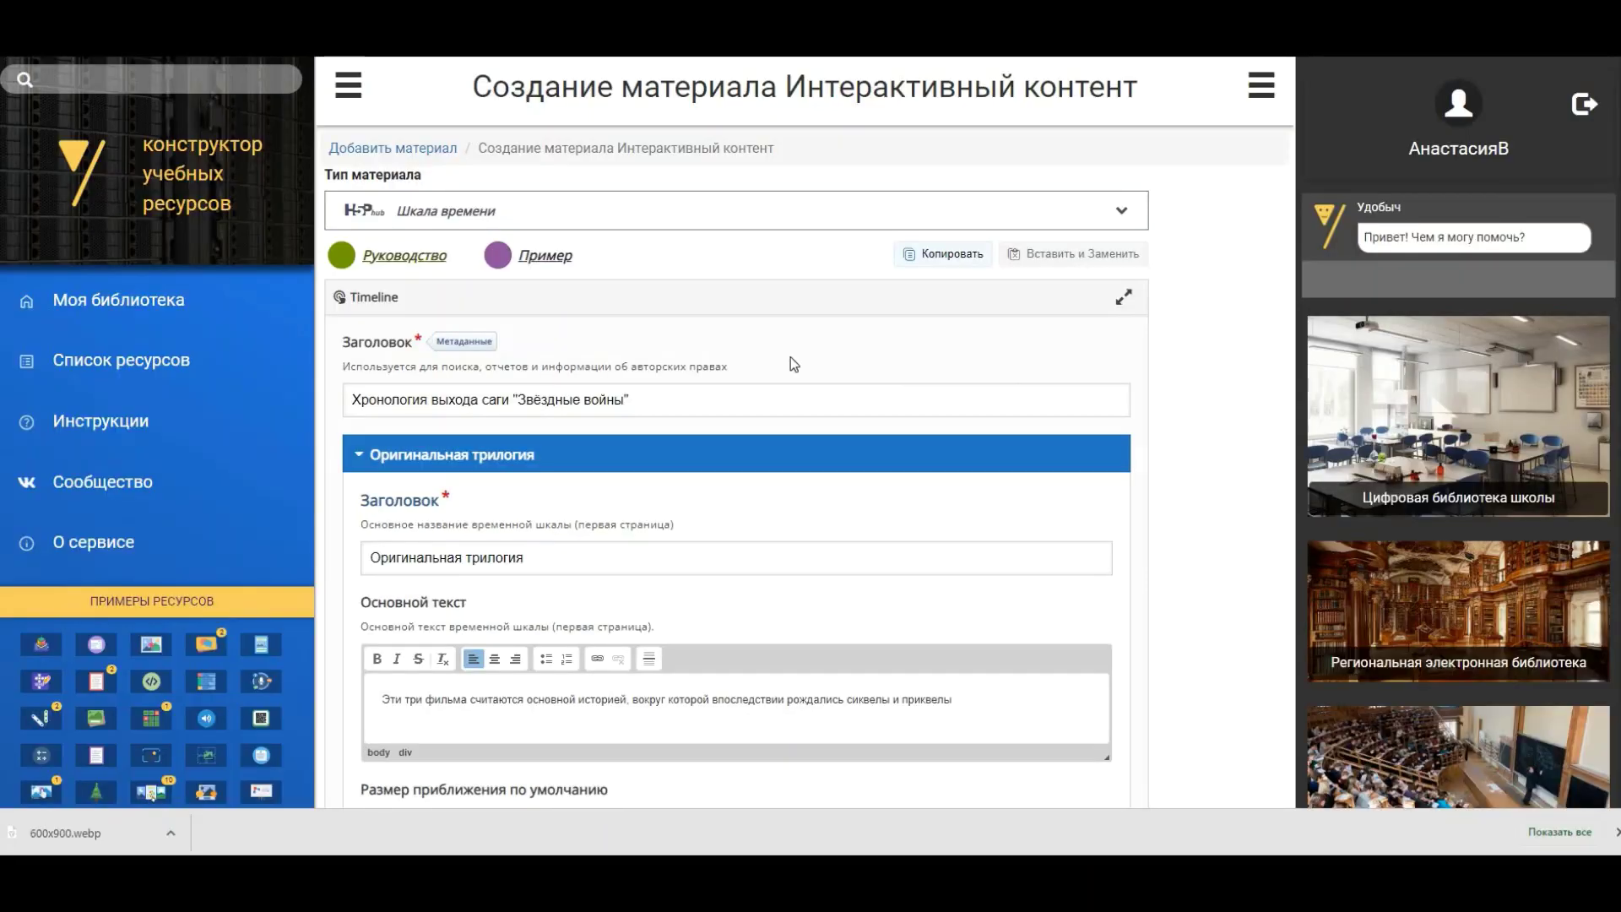
- Add the image 358477.700xp from the Загрузки folder as the timeline's background image
scroll(793, 342, down, 3)
scroll(792, 342, down, 2)
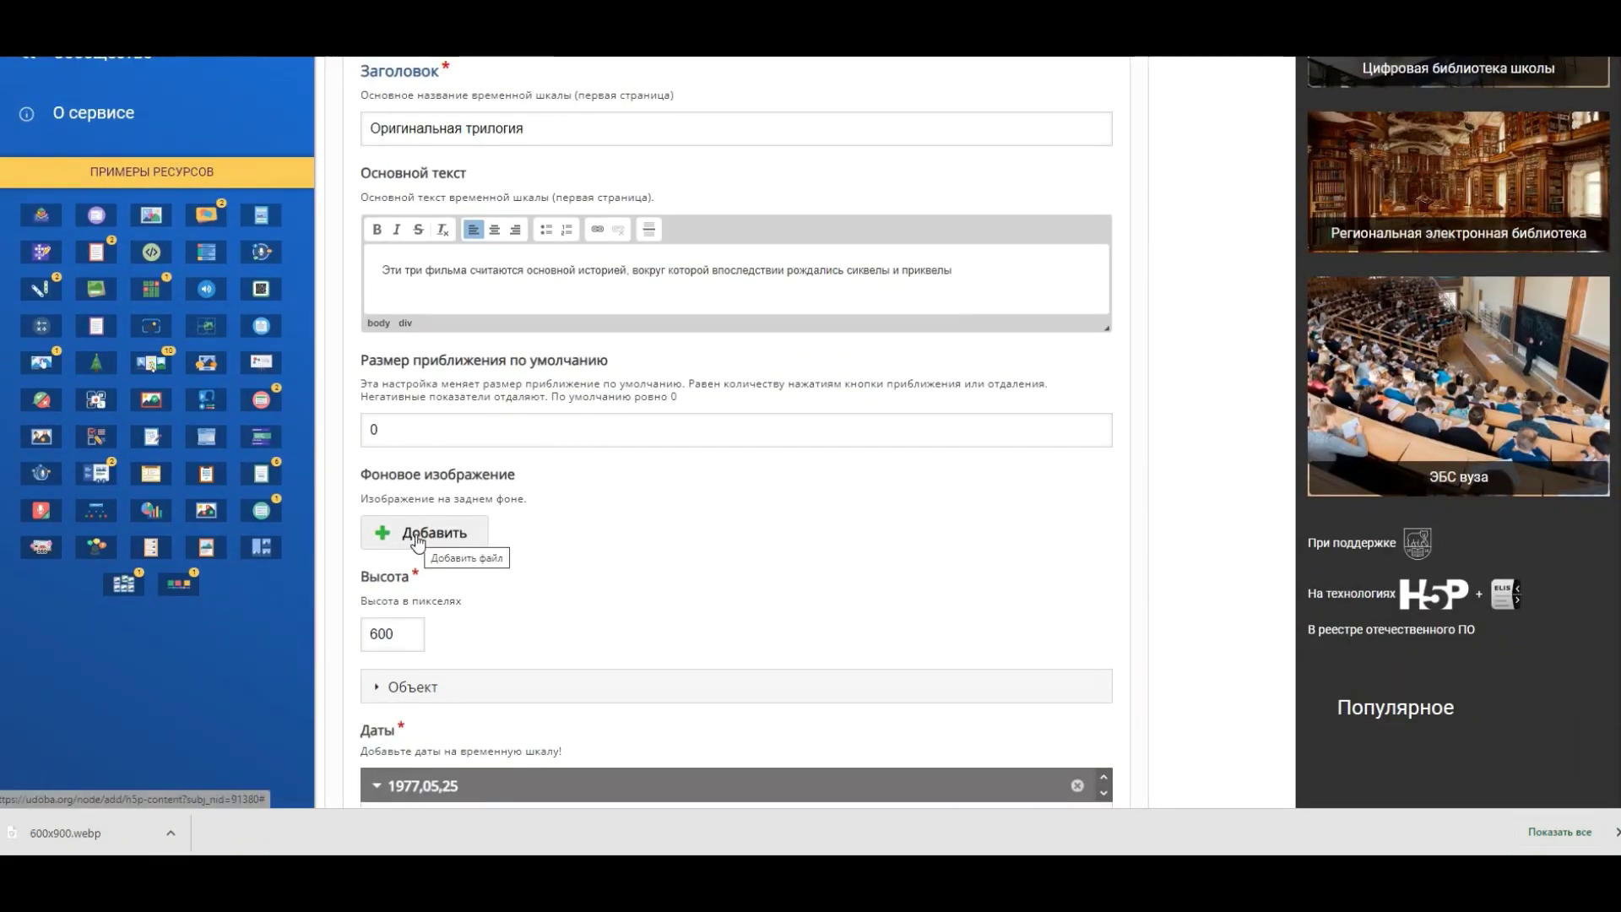
click(416, 540)
click(372, 506)
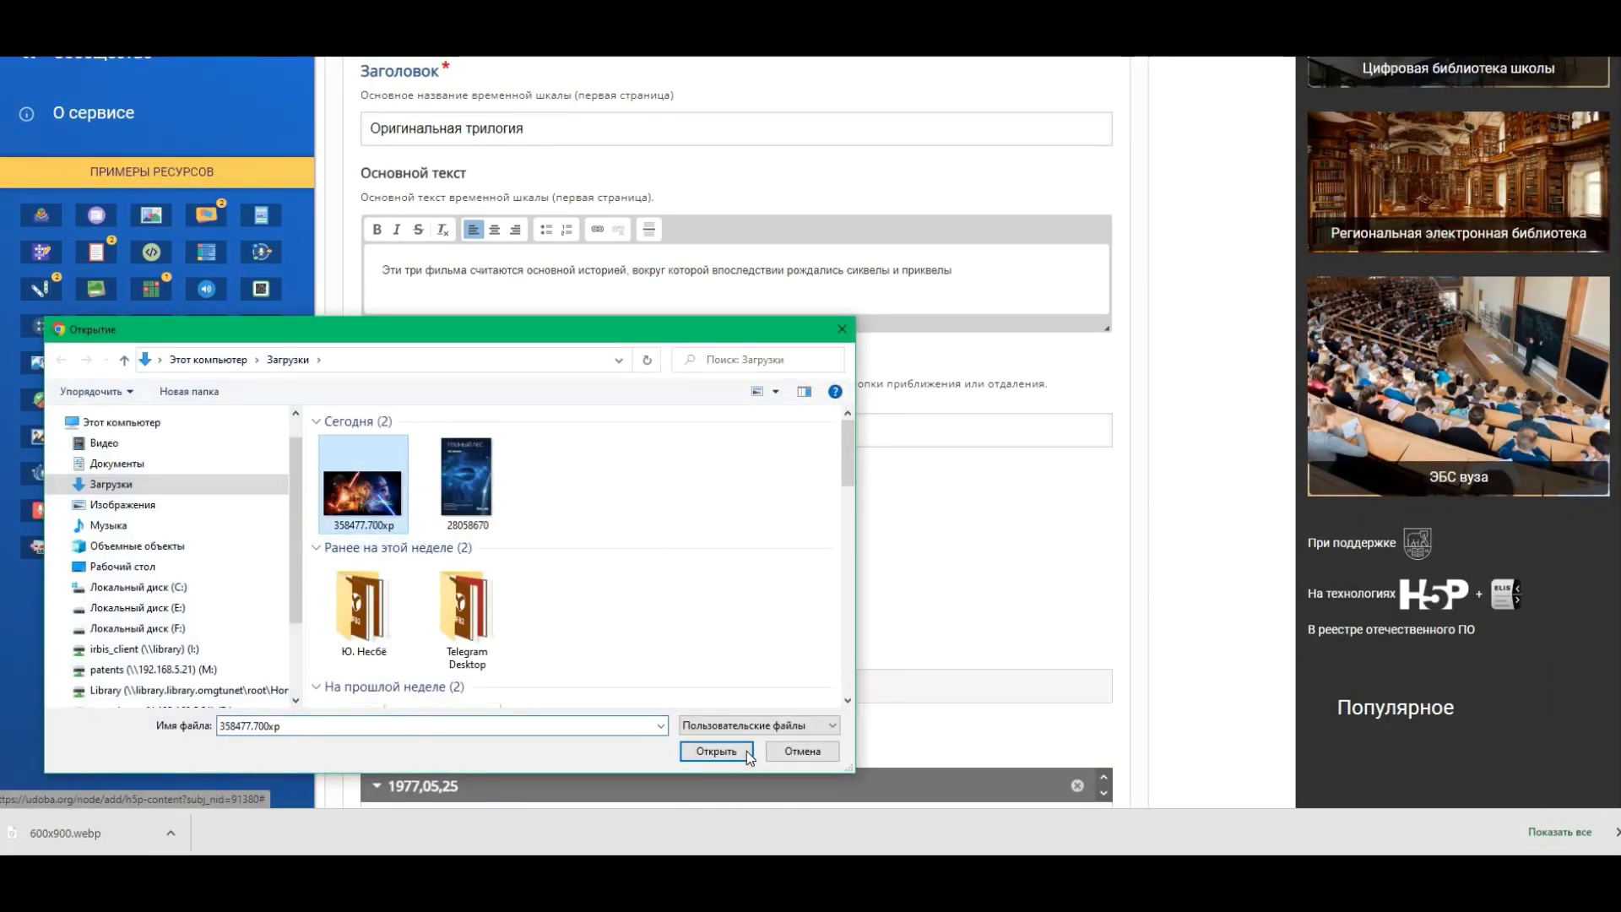
click(747, 752)
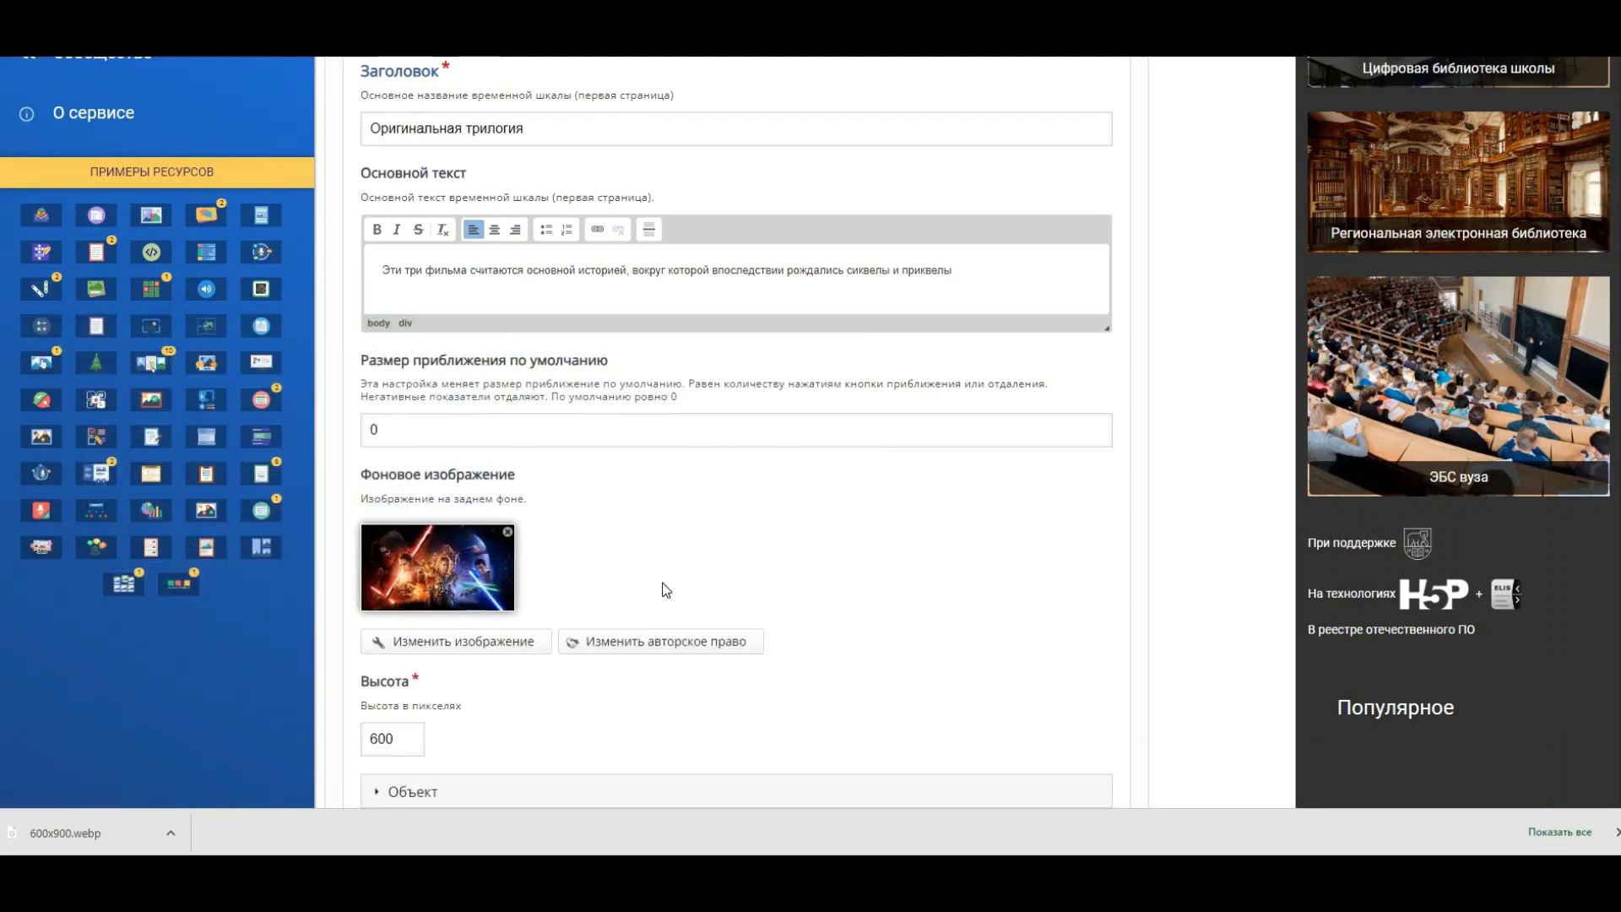
- Expand the "Объект" settings of the 1977,05,25 date and examine its media link, icon, source and caption fields
scroll(662, 586, down, 2)
scroll(529, 505, down, 8)
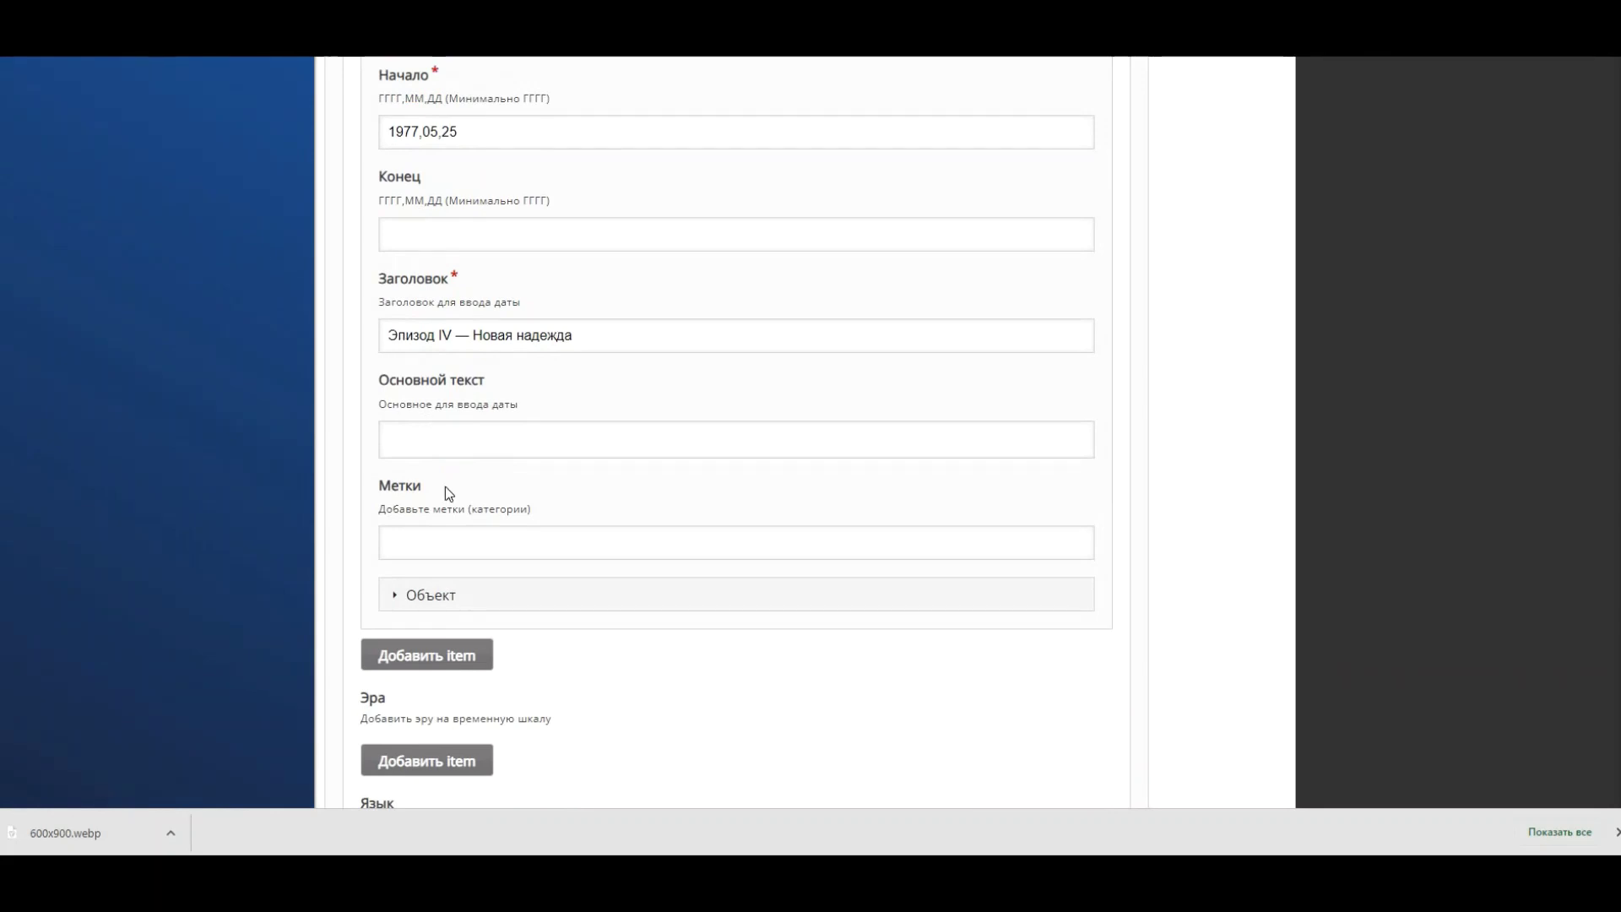
click(447, 607)
scroll(449, 604, down, 2)
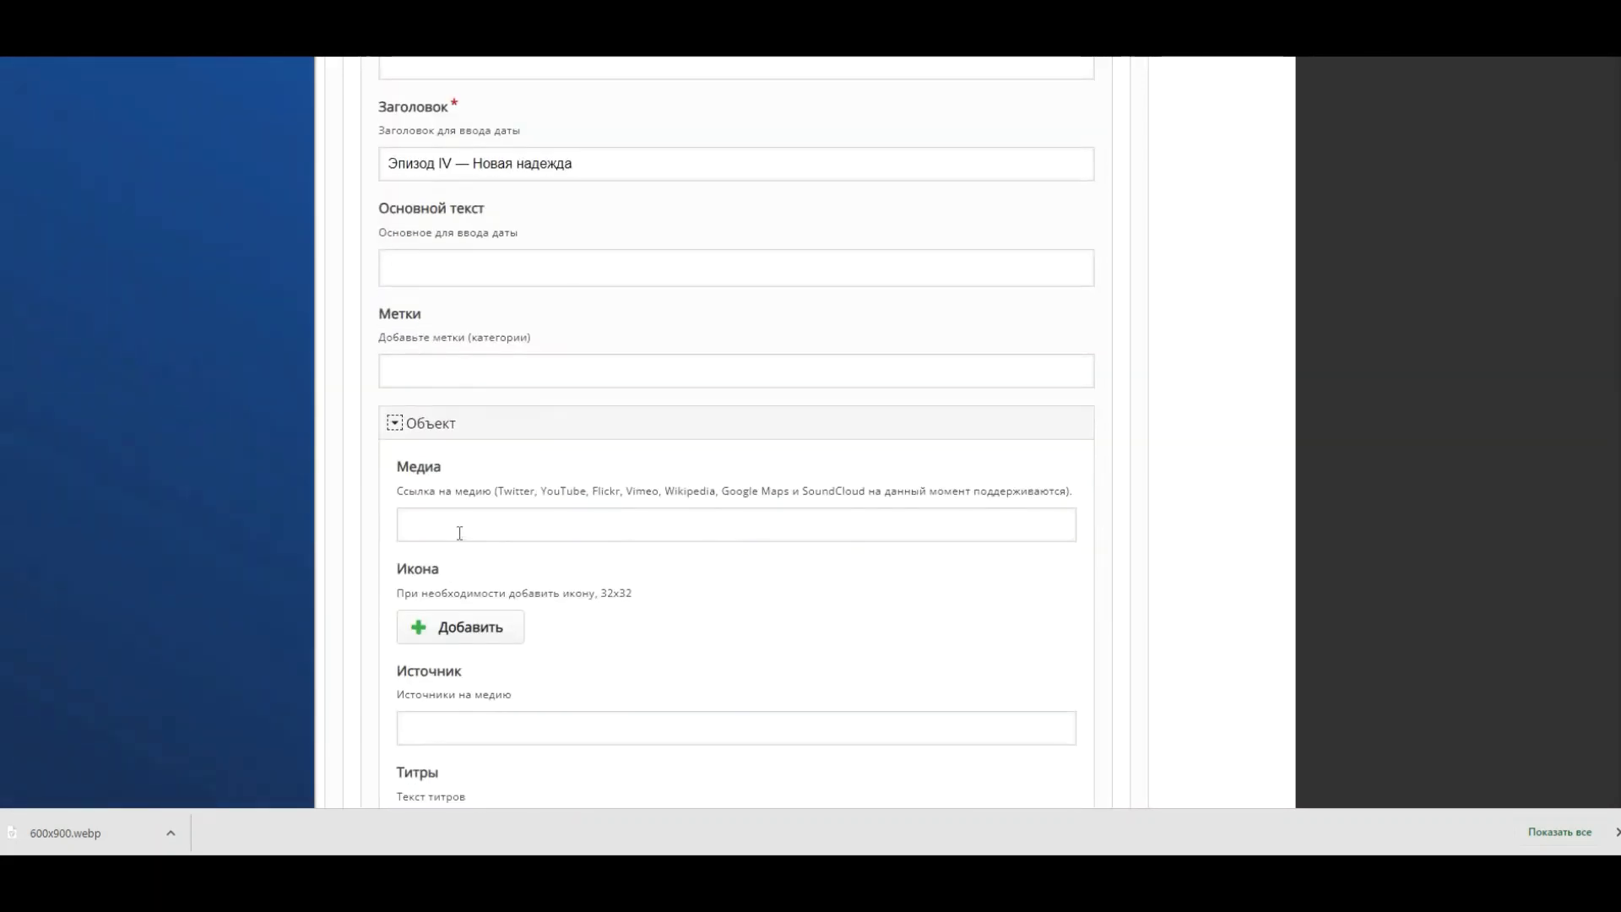
click(459, 530)
scroll(486, 533, down, 10)
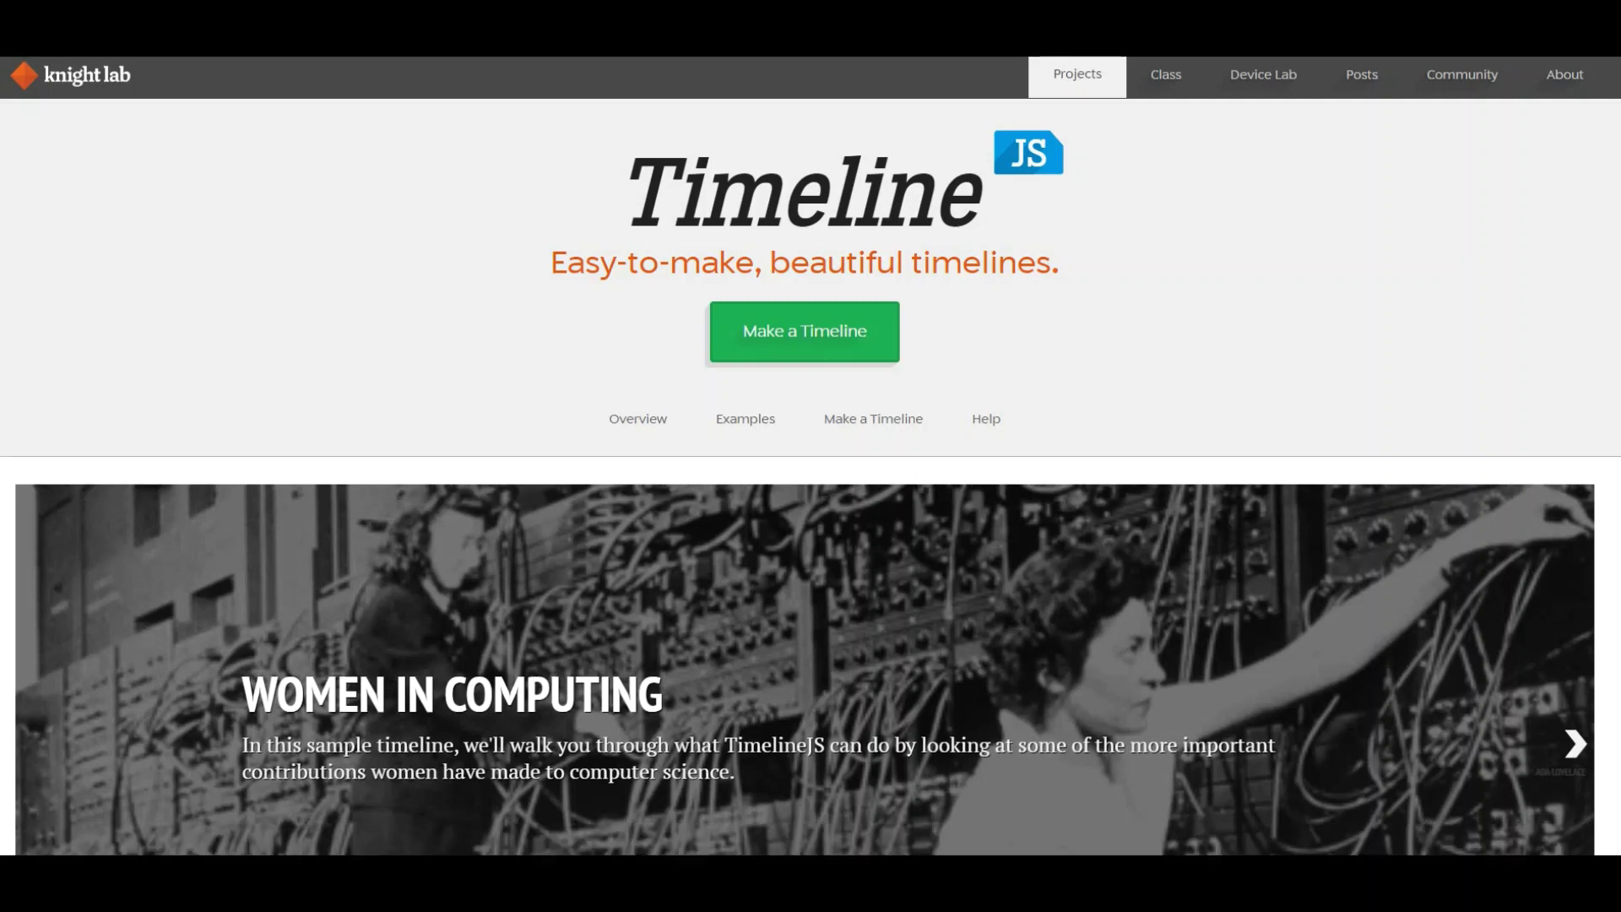
- Switch to the TimelineJS site, get its spreadsheet template and create a copy in Google Sheets
click(749, 334)
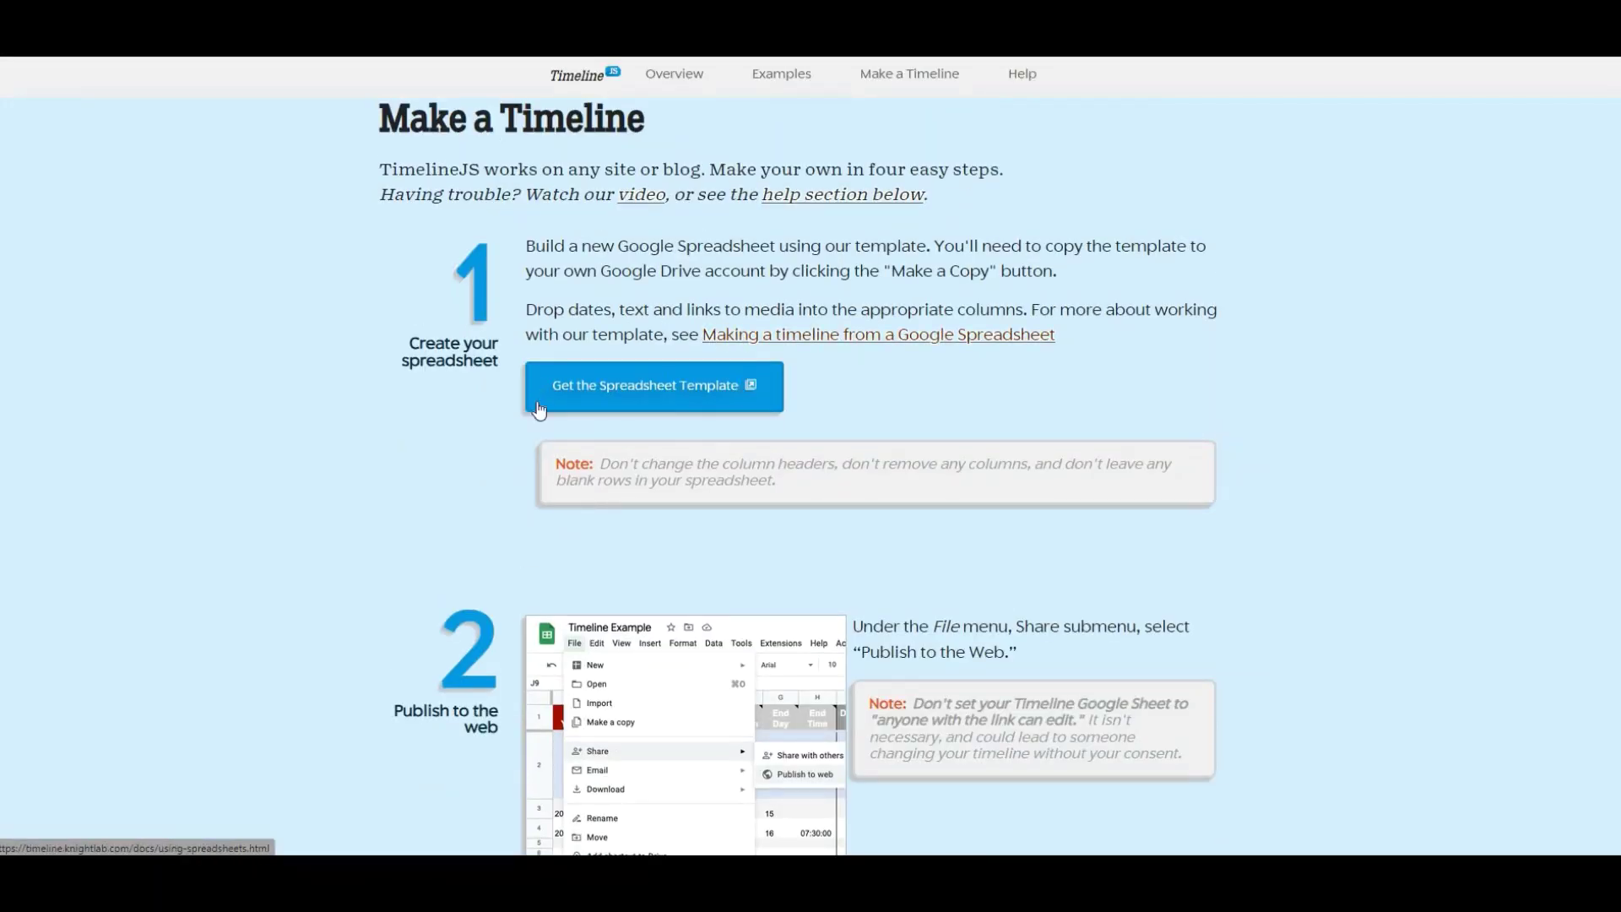
click(658, 387)
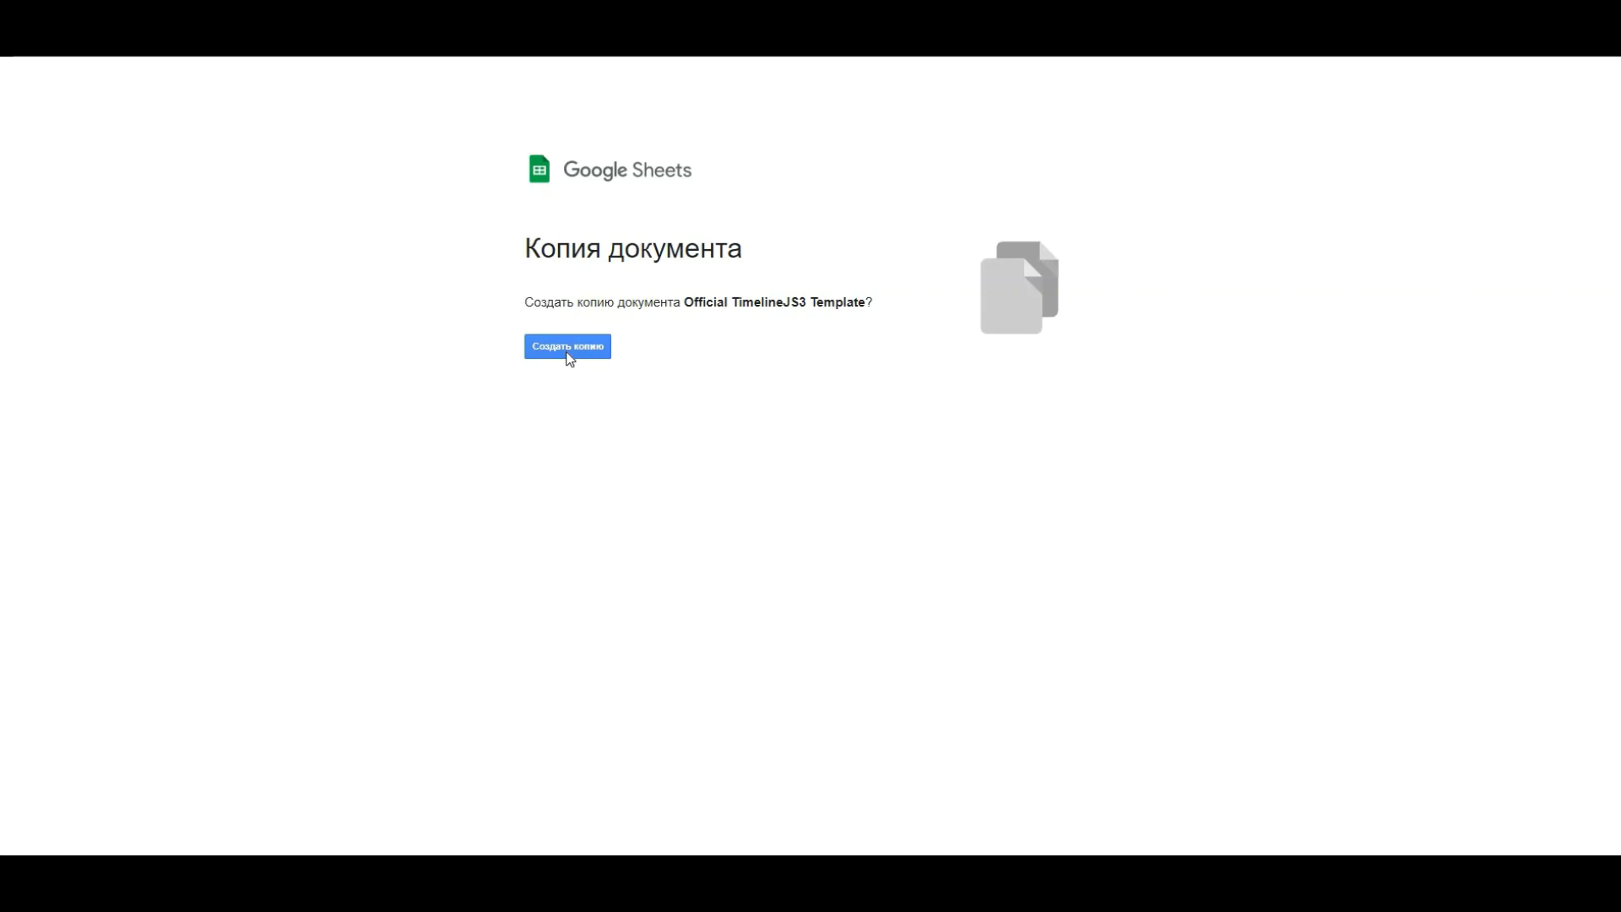
click(568, 350)
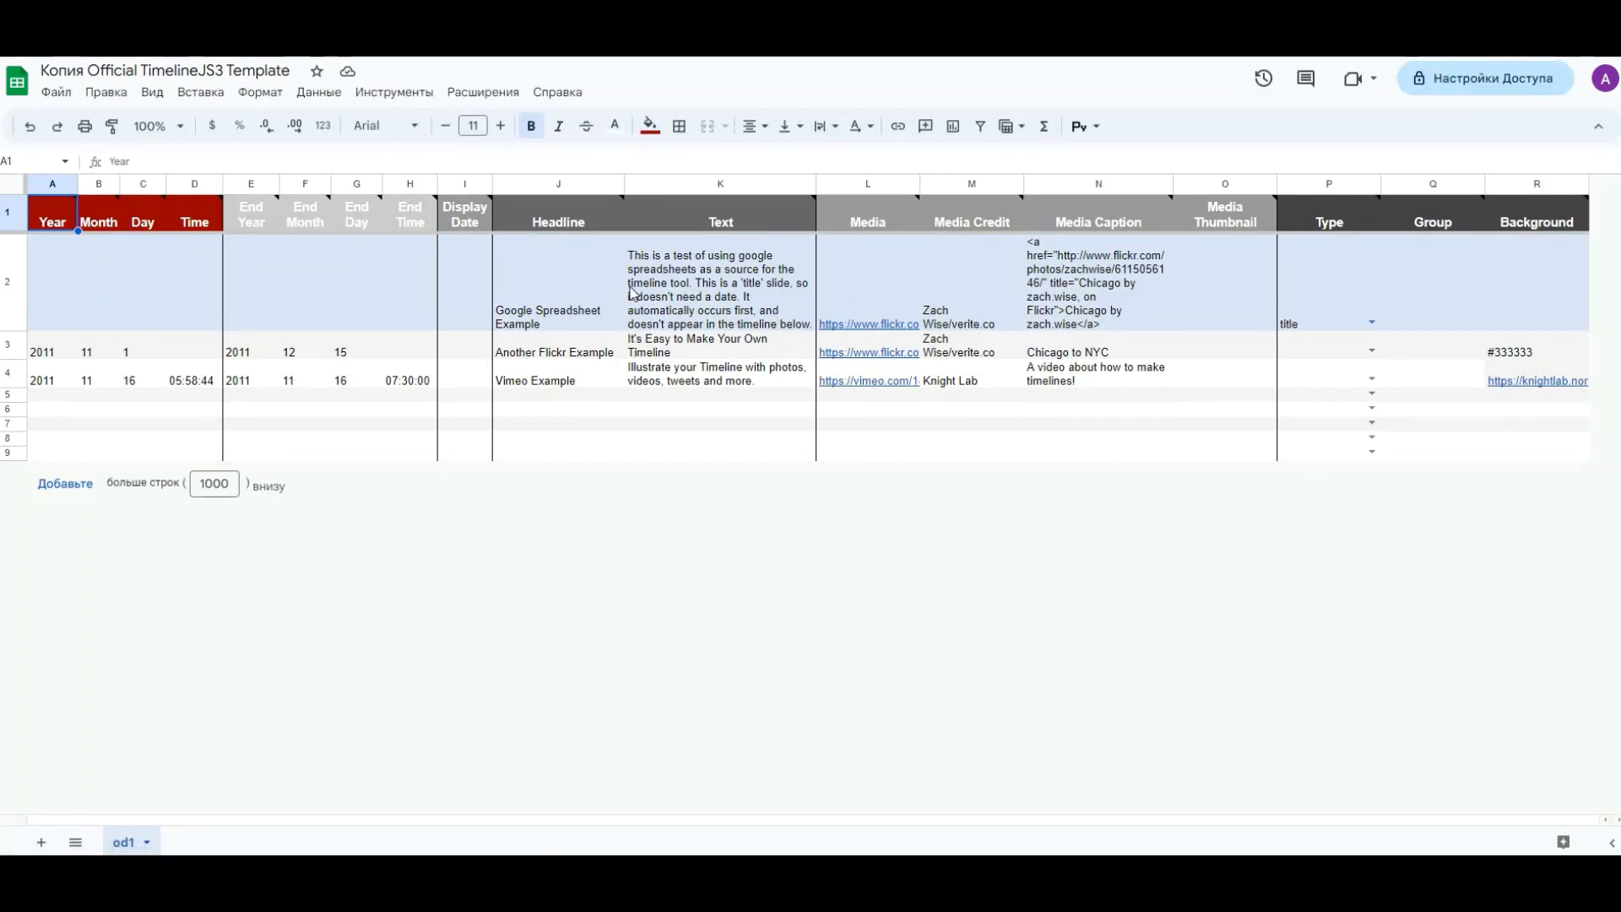
- Examine the template's example rows, covering the title slide text, year, headline, media credit and media thumbnail cells
click(684, 305)
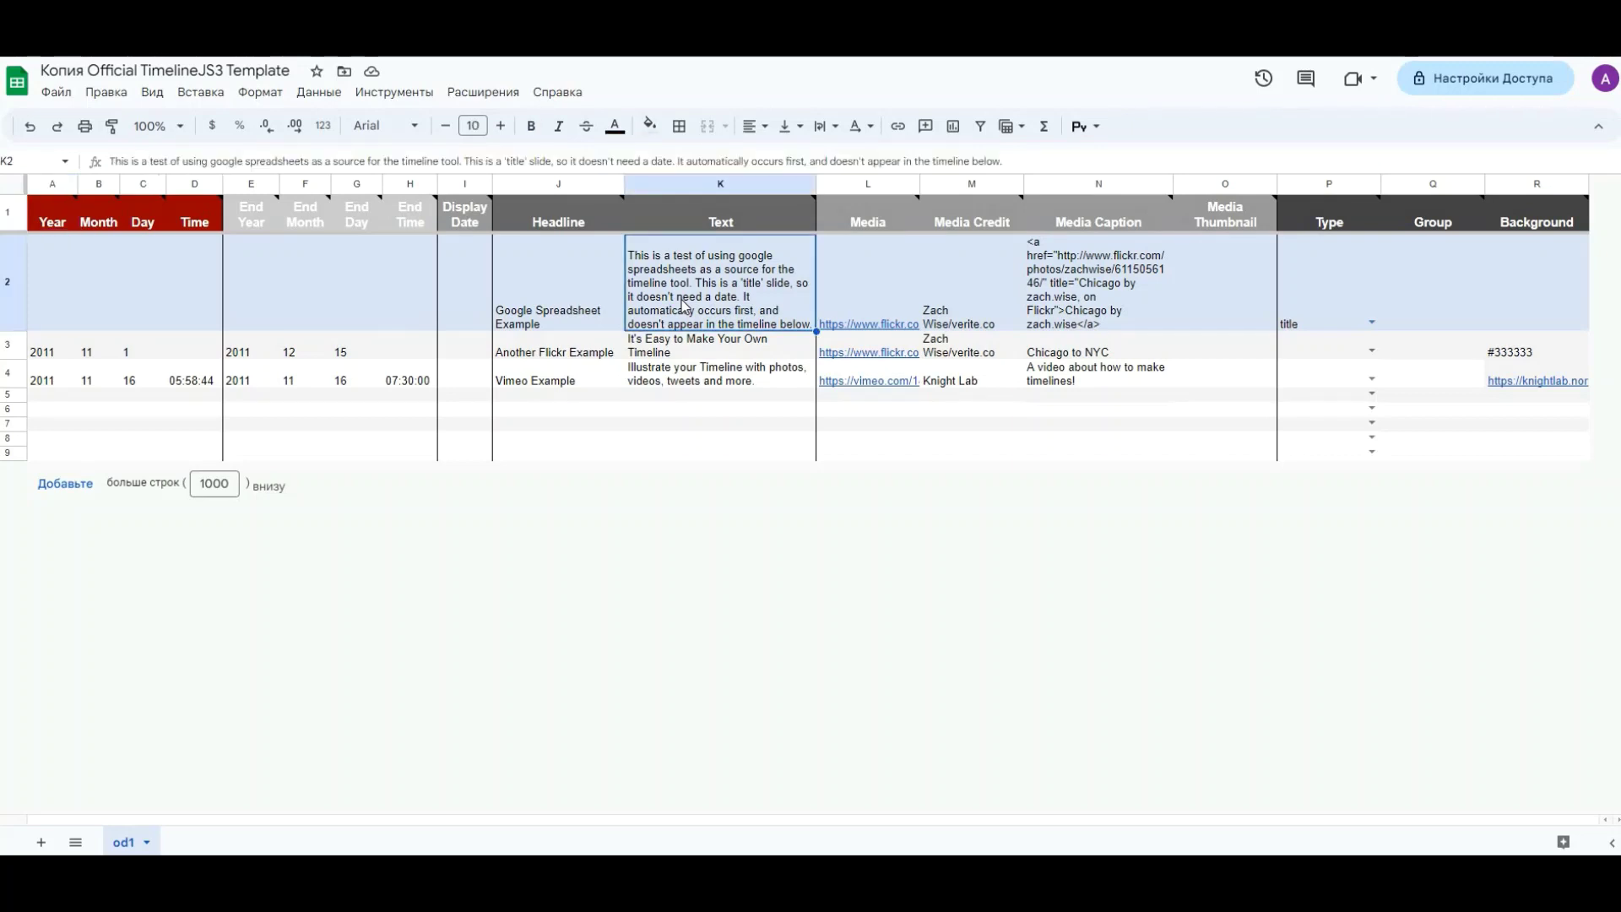
click(645, 353)
click(52, 352)
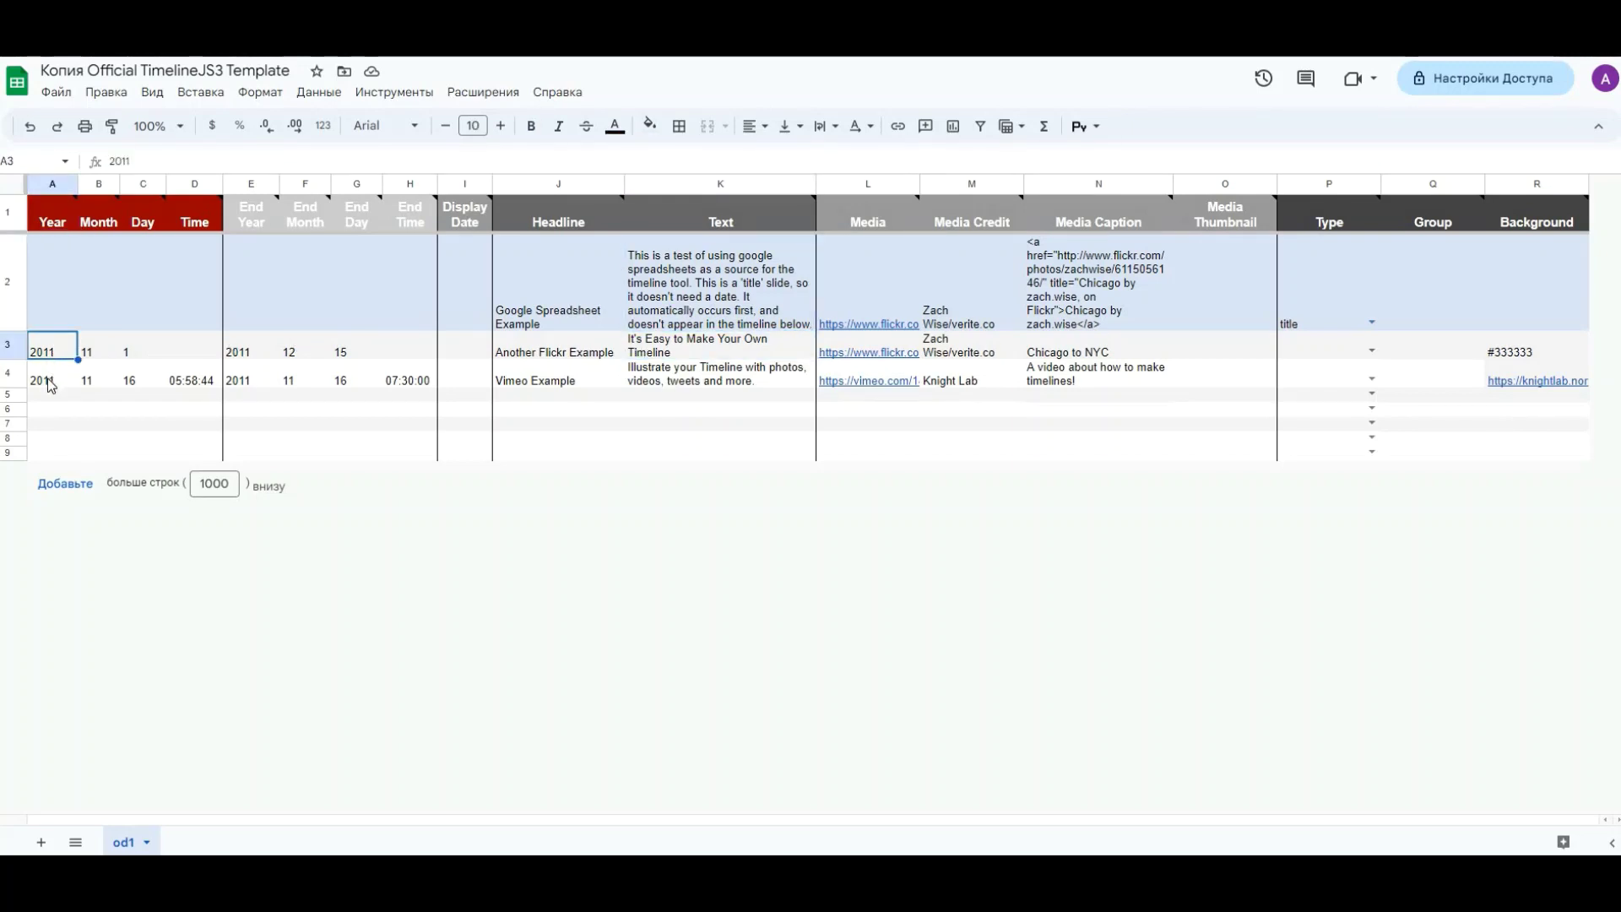
click(52, 384)
click(511, 347)
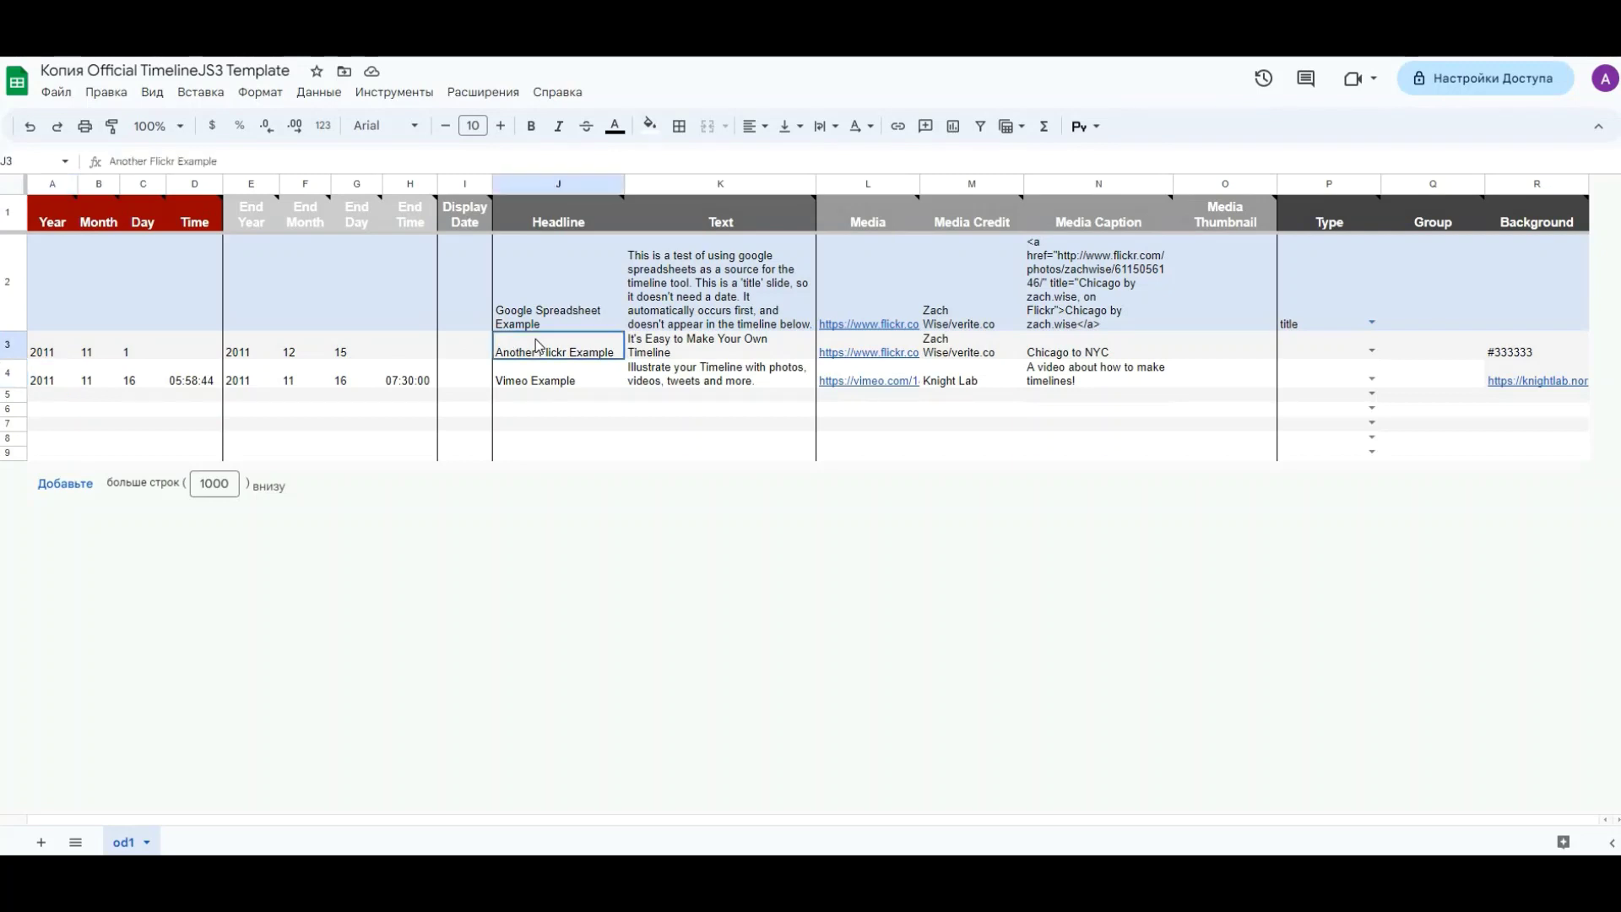
click(684, 349)
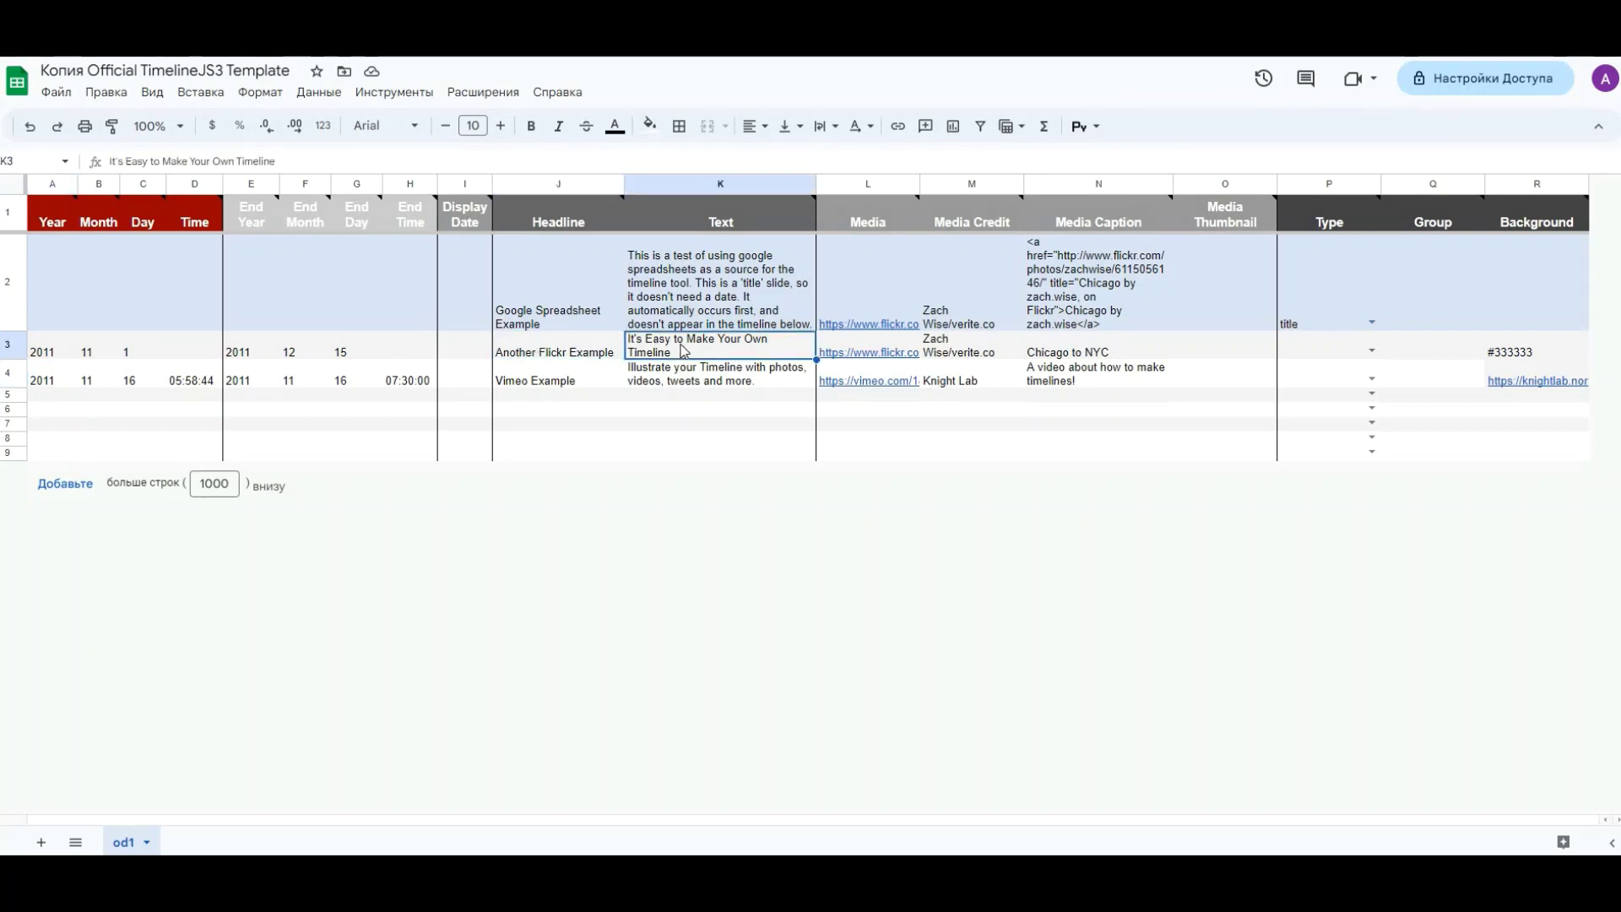
click(963, 349)
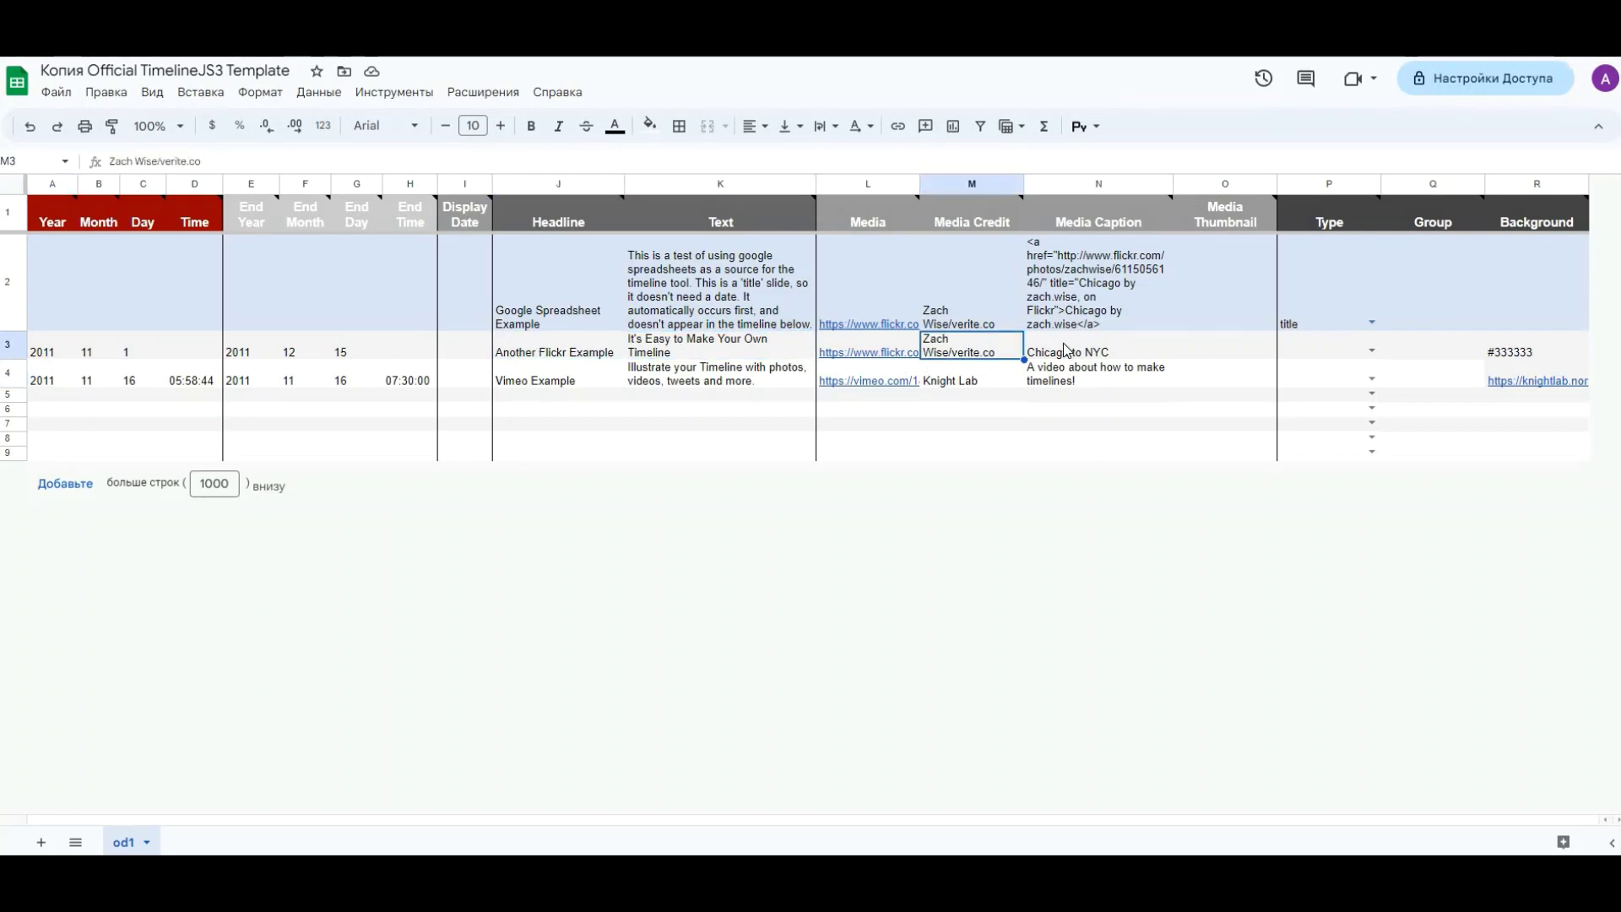
click(673, 287)
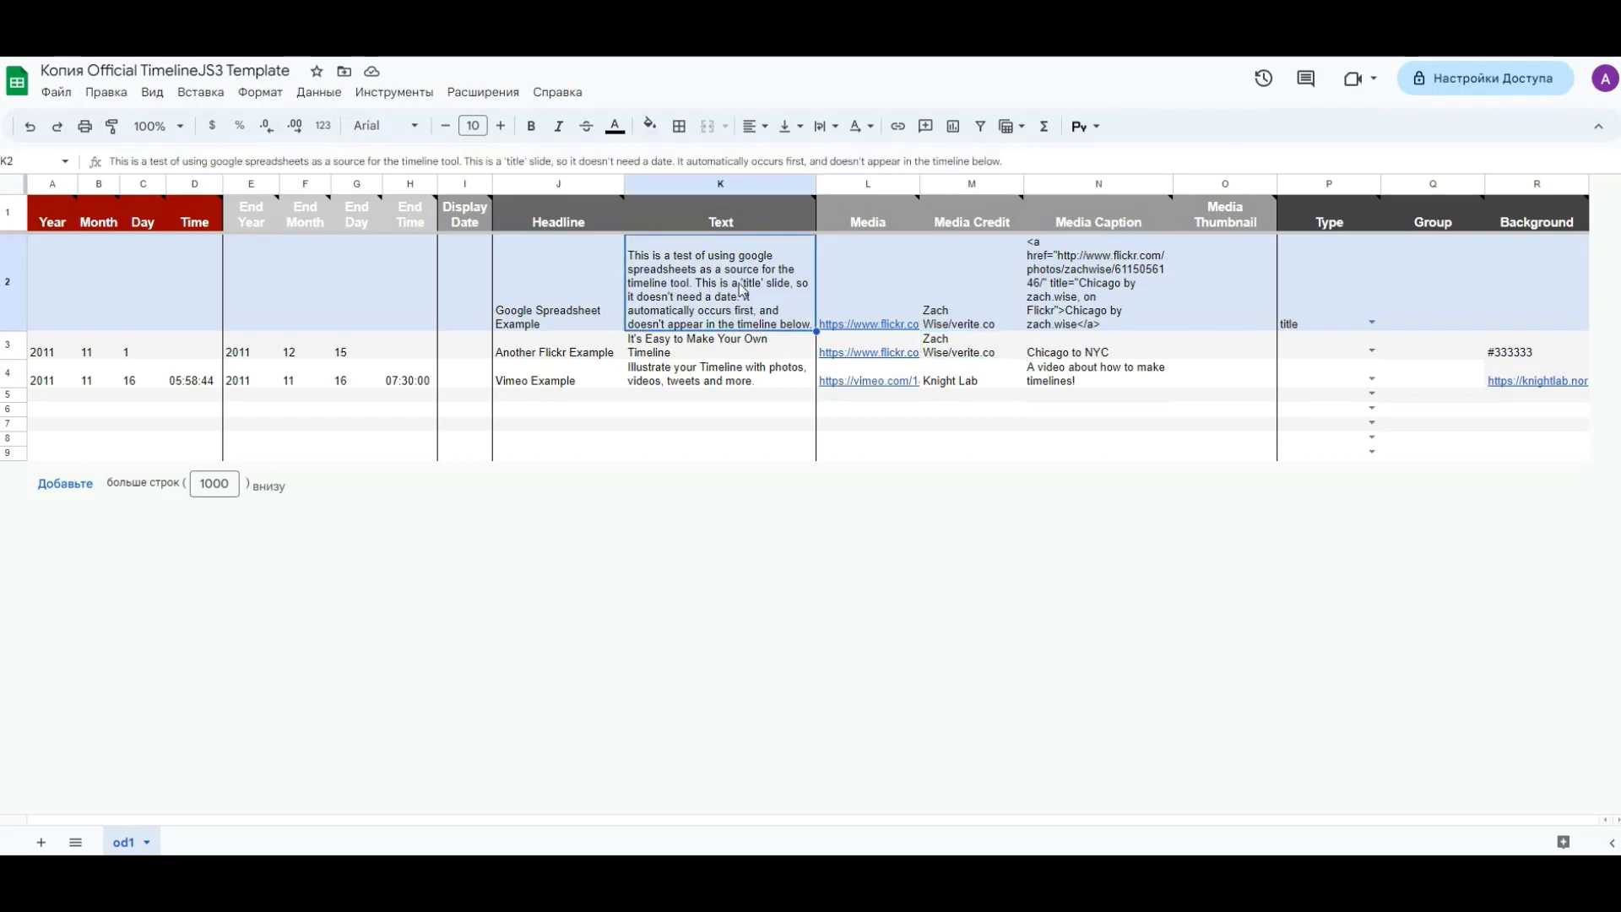
click(1235, 284)
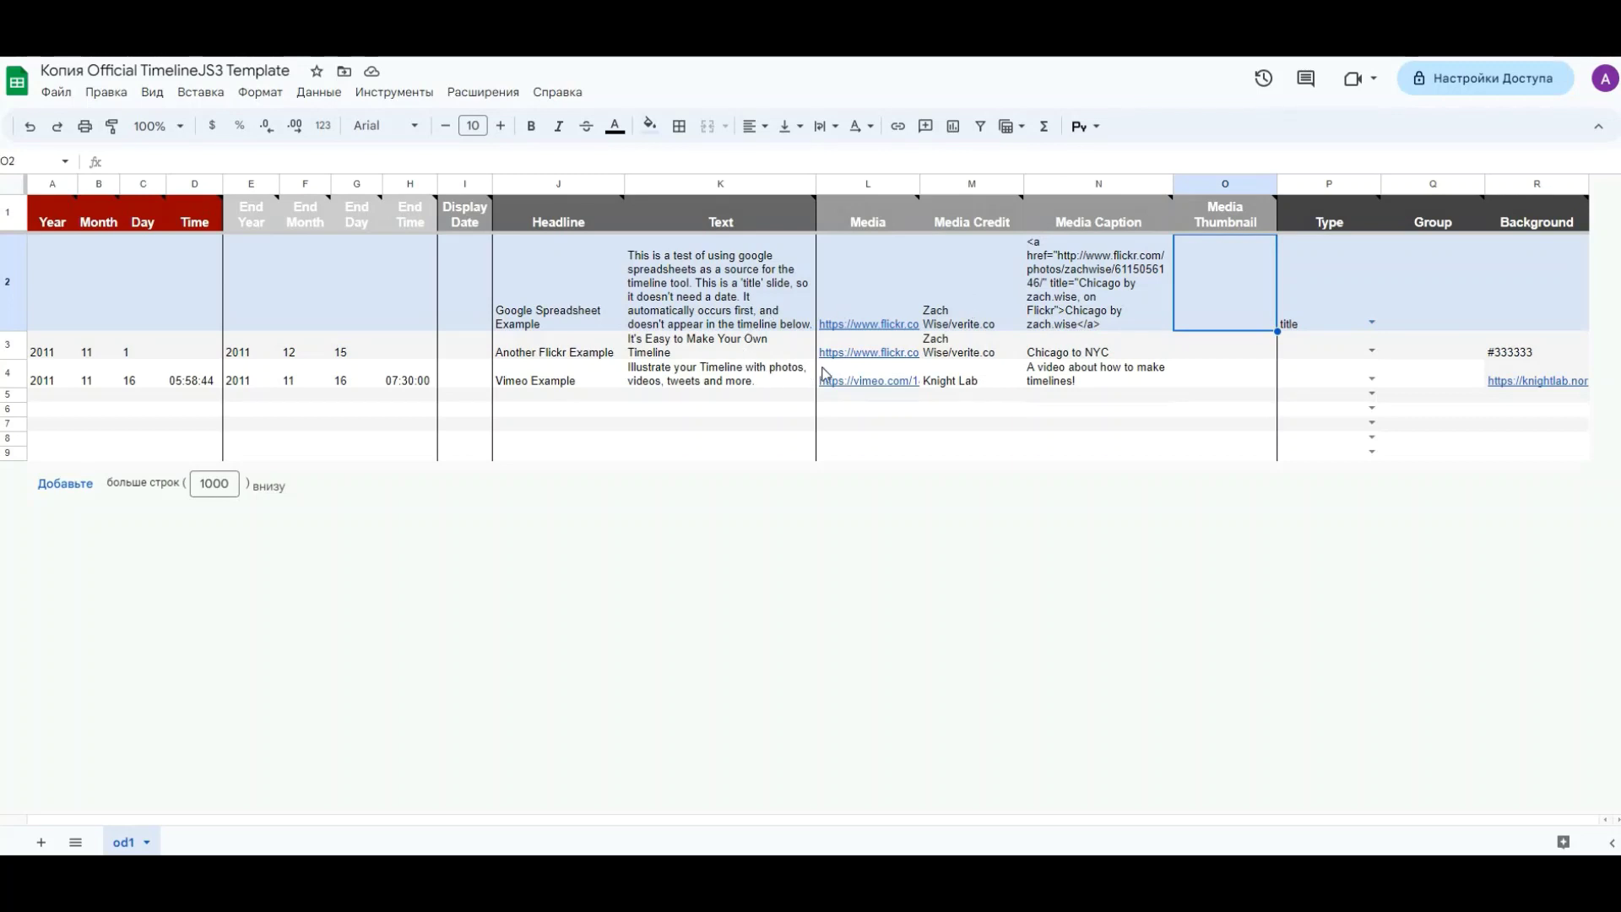
- Clear the sample Flickr link from the Media cell of the "Another Flickr Example" row
click(861, 354)
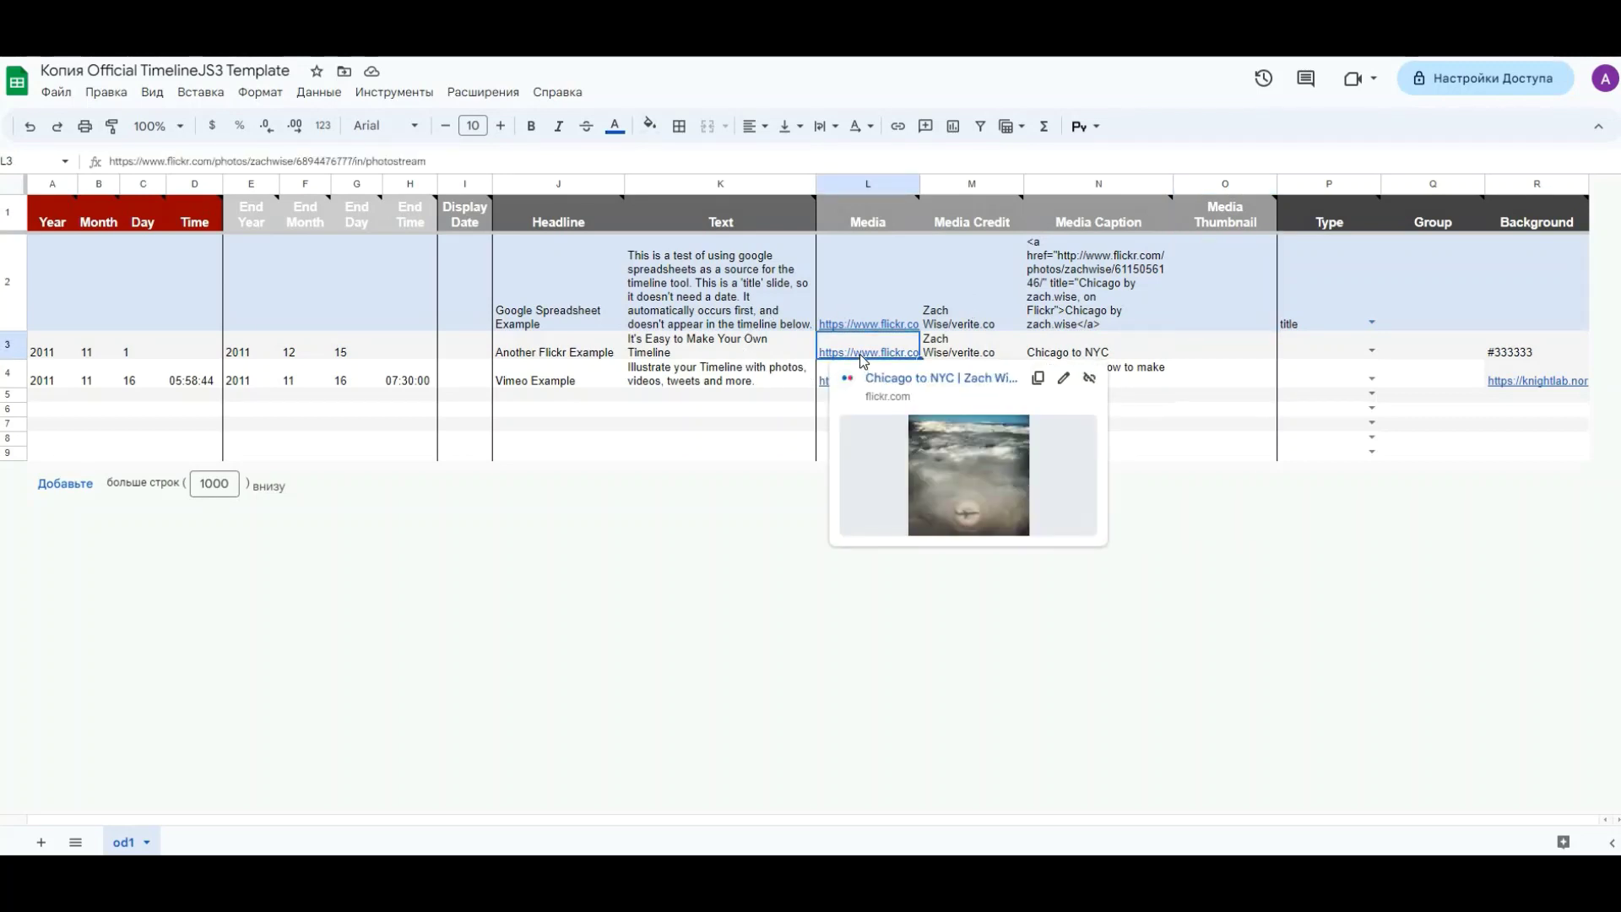
key(Delete)
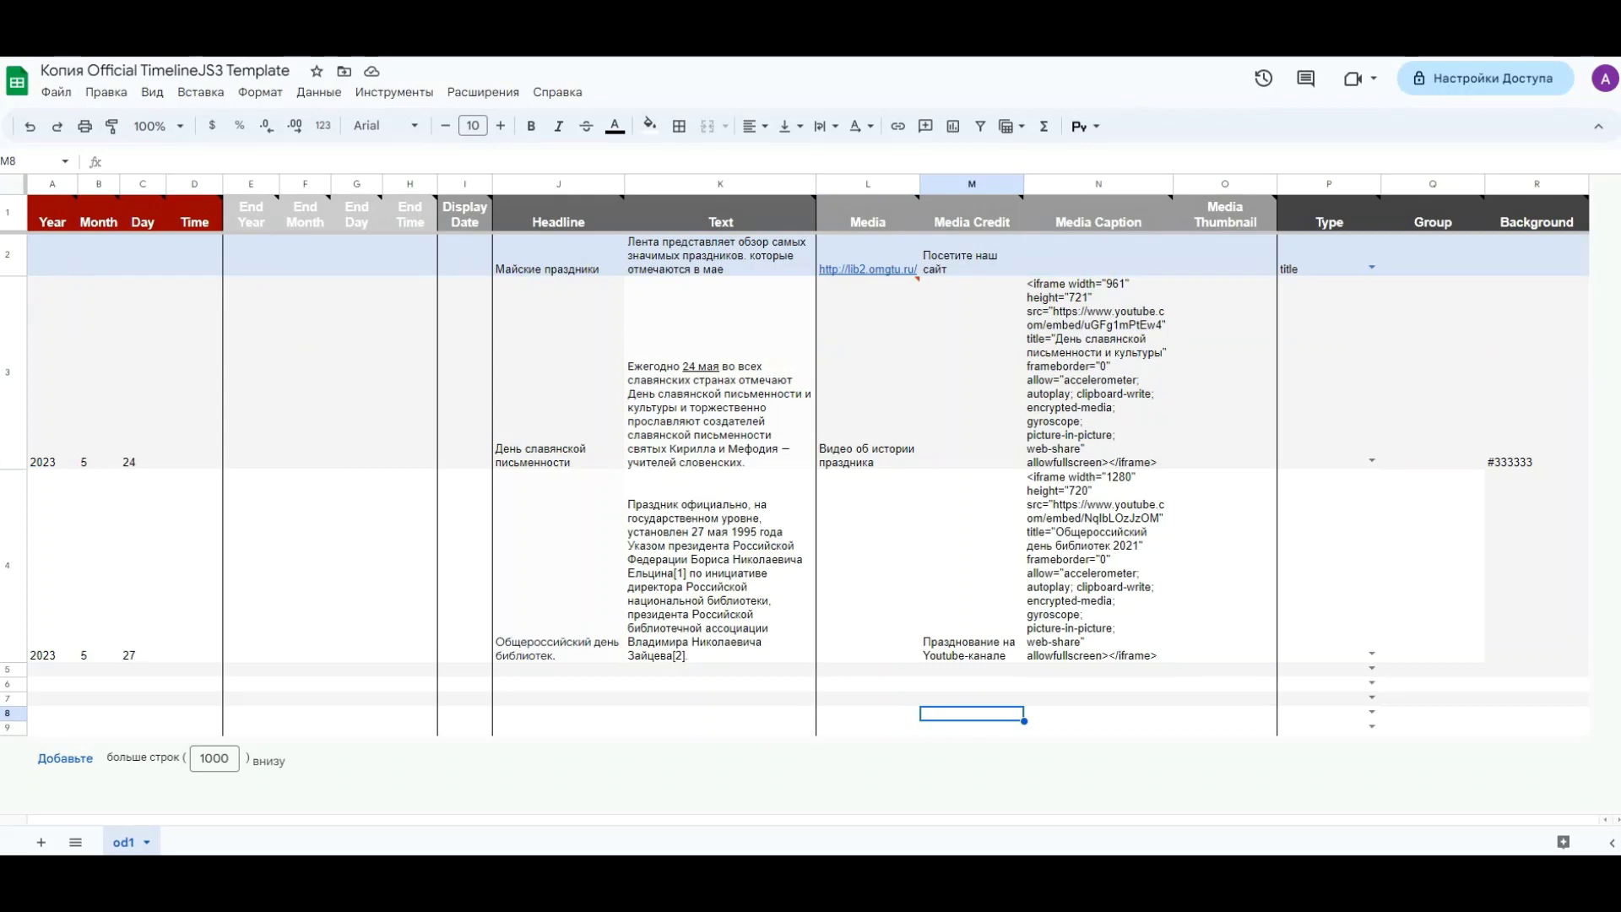
- Open the web publishing settings for the "Майские праздники" timeline spreadsheet
click(56, 92)
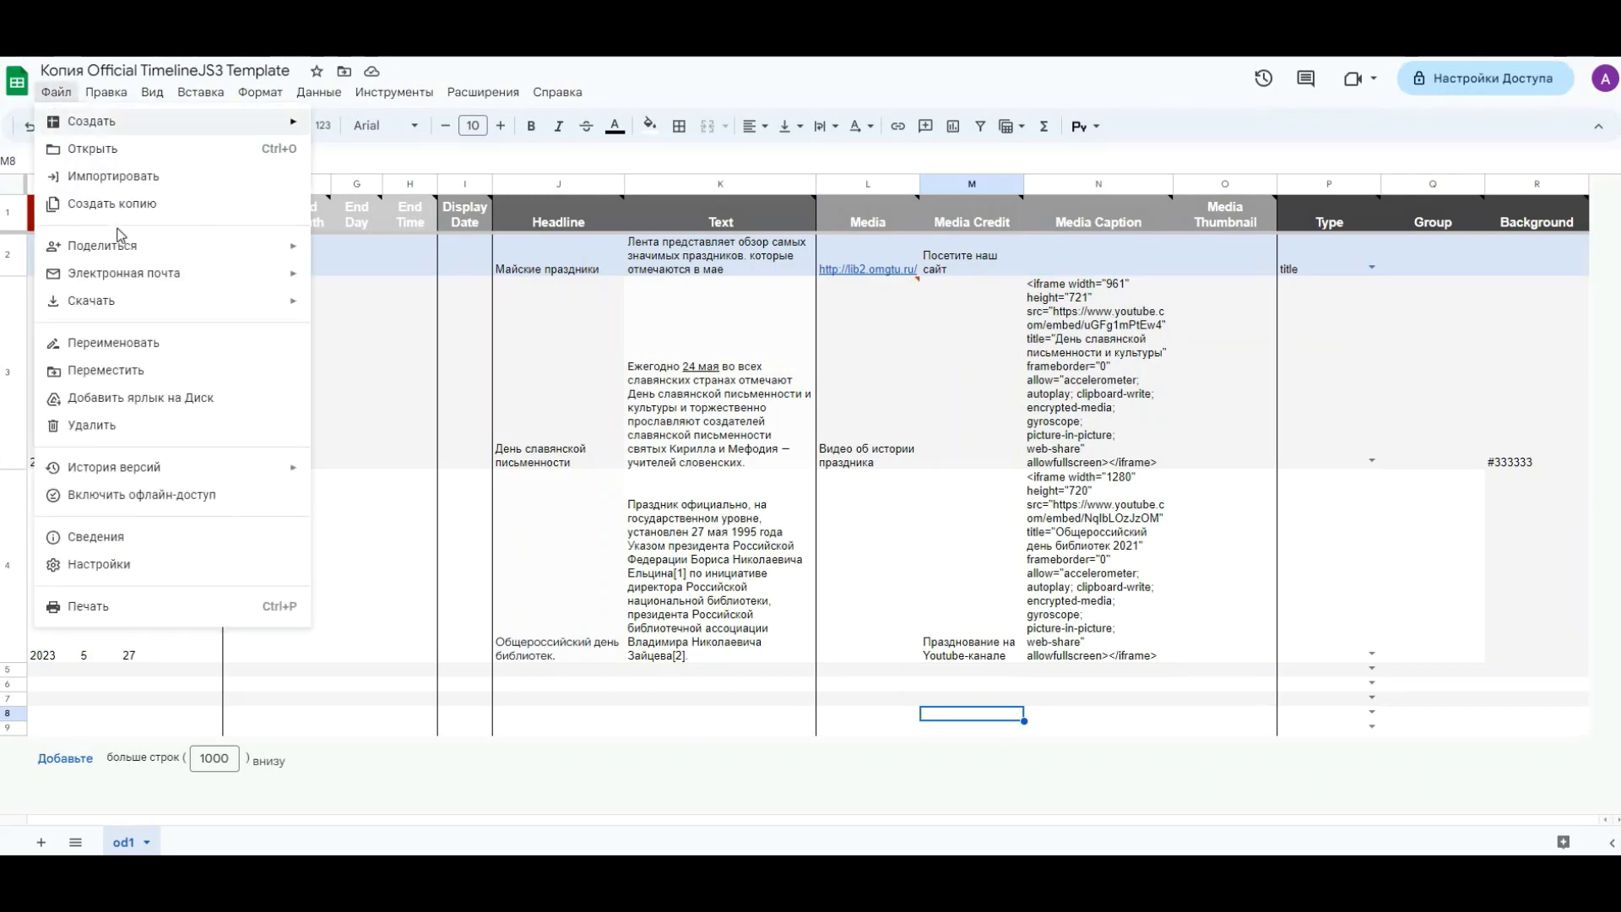
mouse_move(220, 258)
click(442, 280)
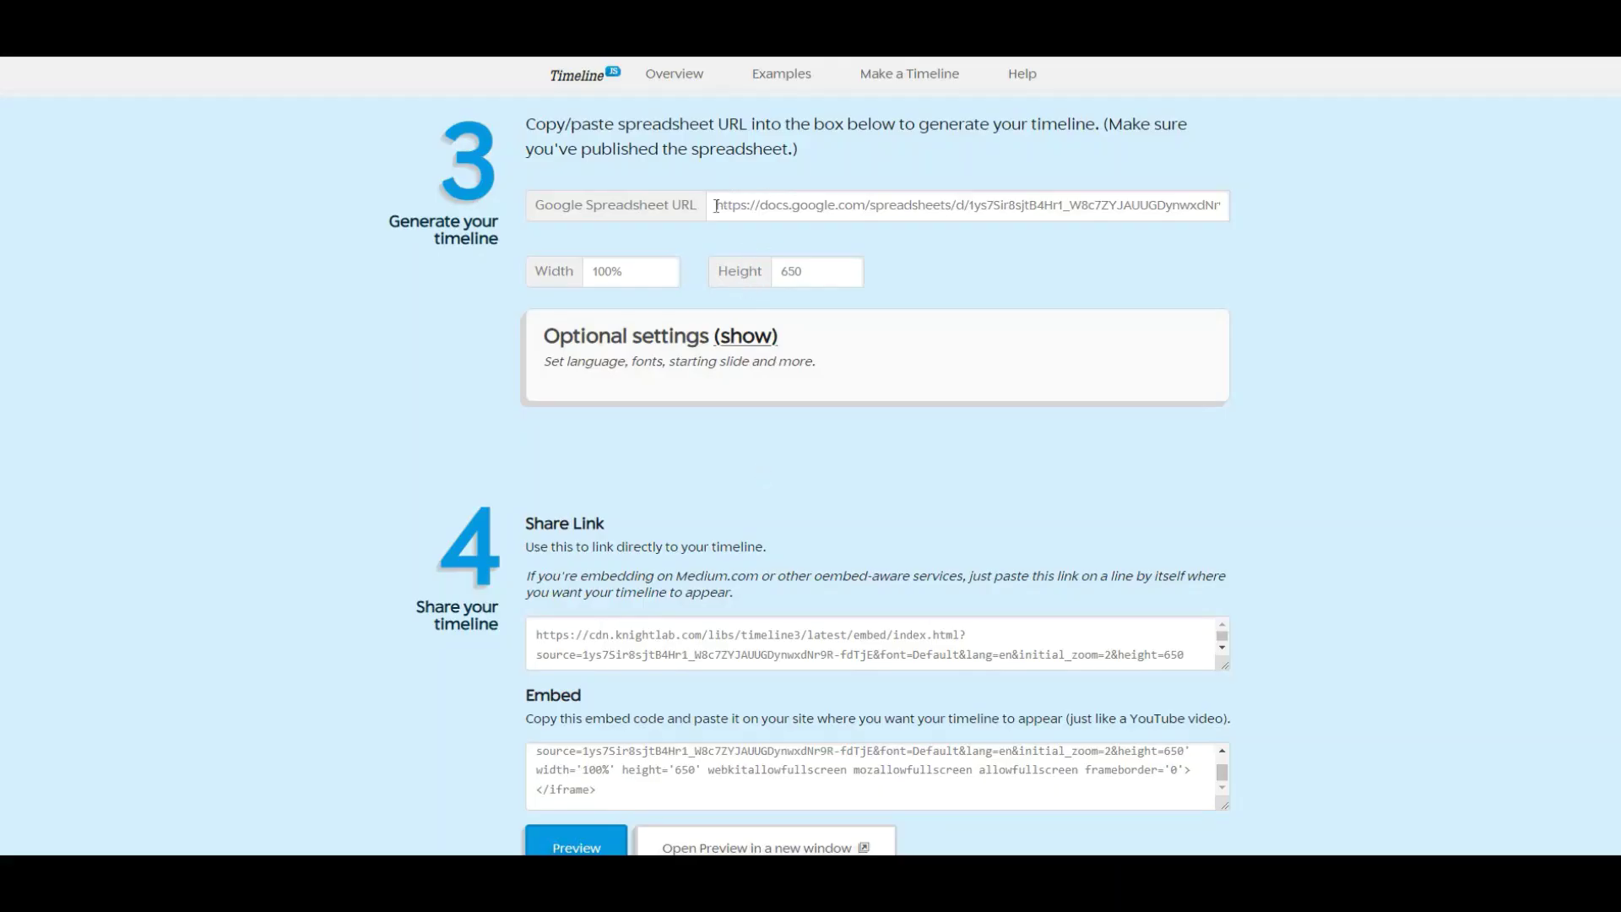
- Select the spreadsheet URL on the TimelineJS site, then copy the generated share link and load it in a new browser tab
triple_click(716, 206)
scroll(1214, 479, down, 2)
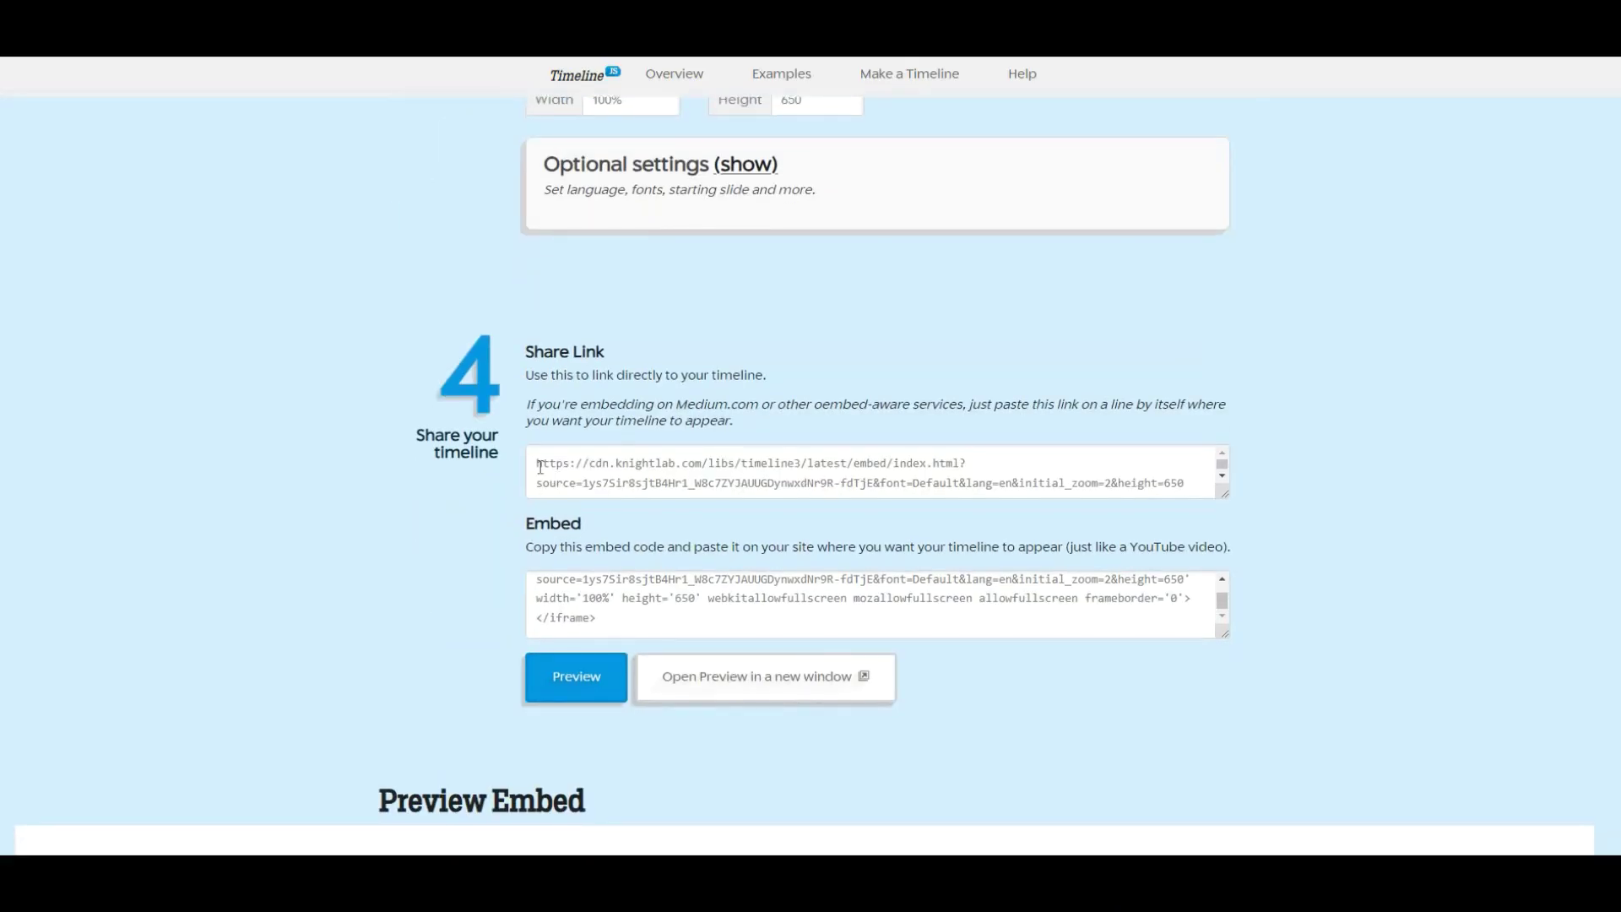
triple_click(710, 463)
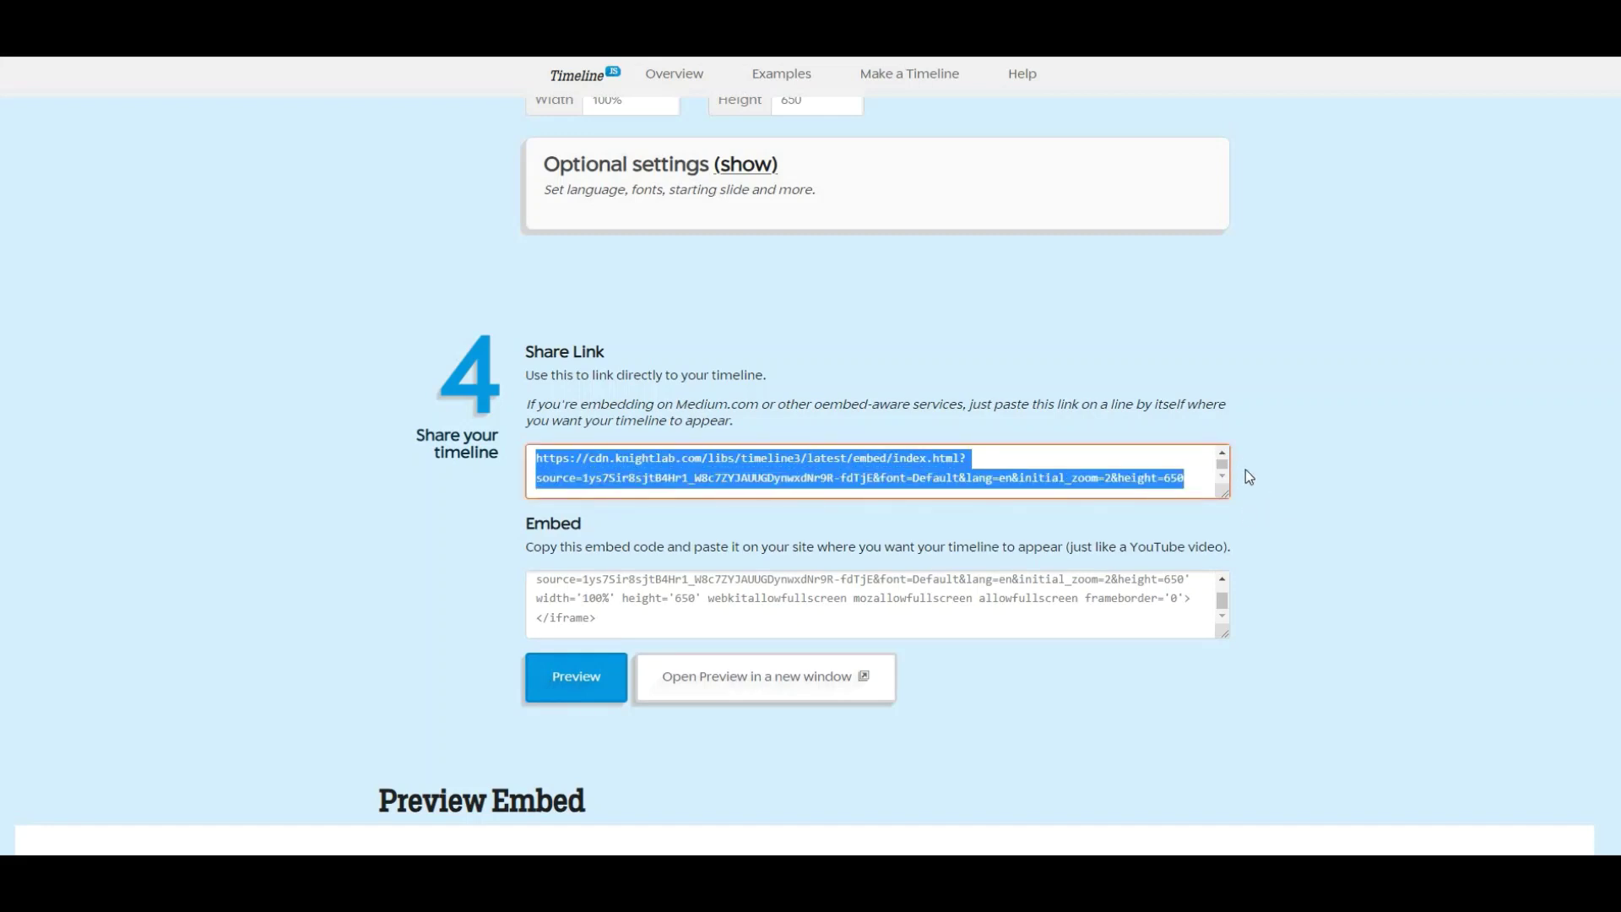
key(ctrl+c)
key(ctrl+t)
key(ctrl+v)
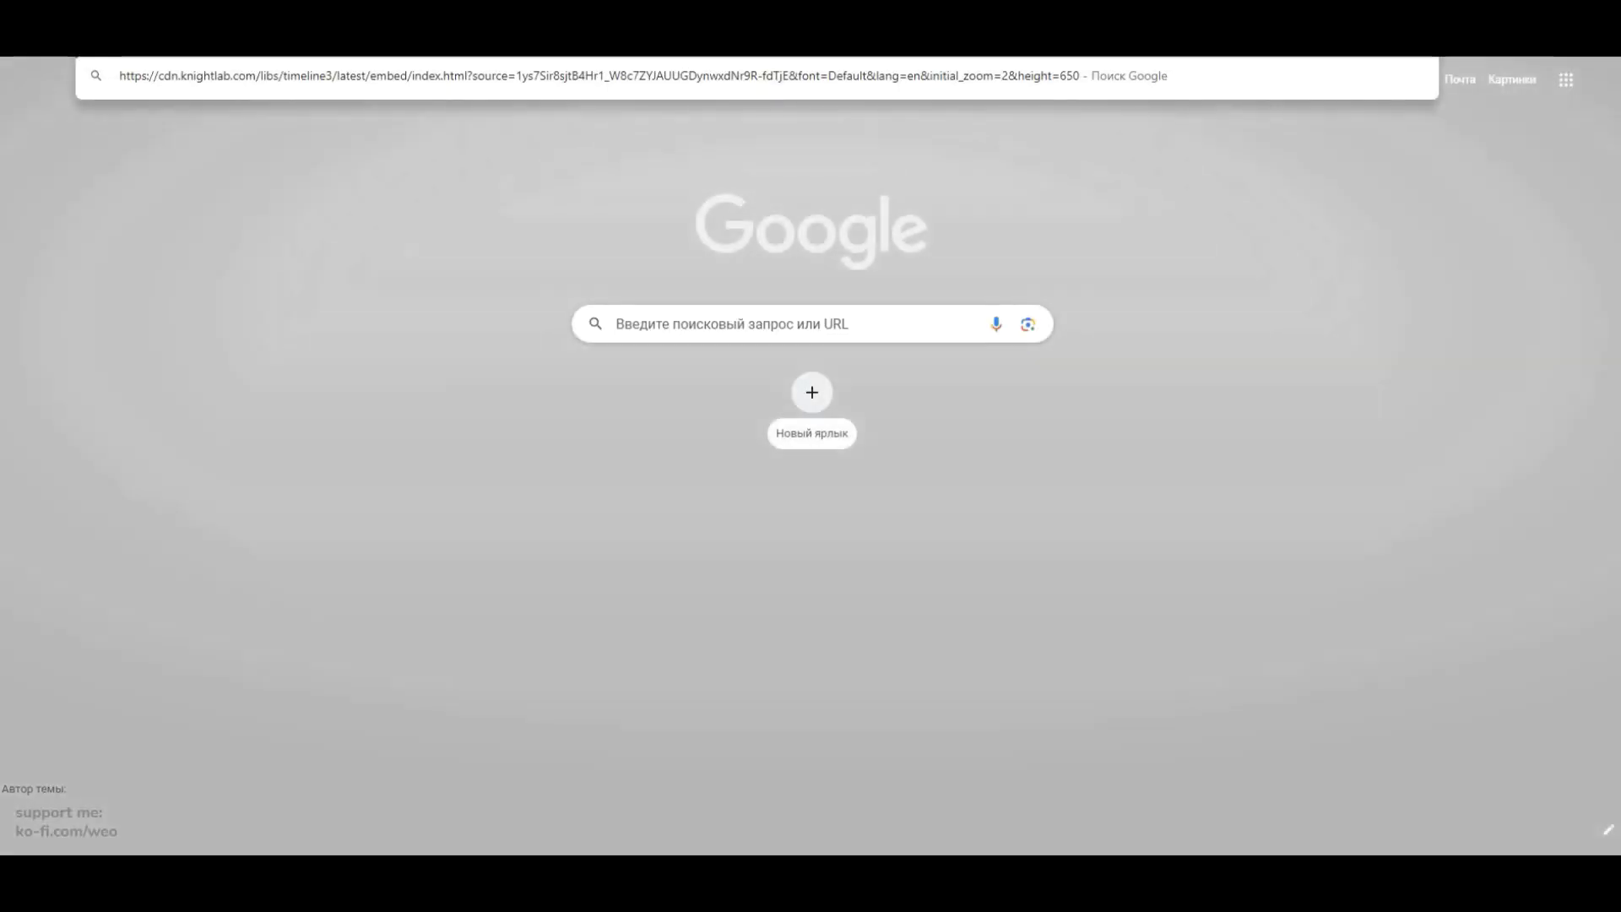
key(Return)
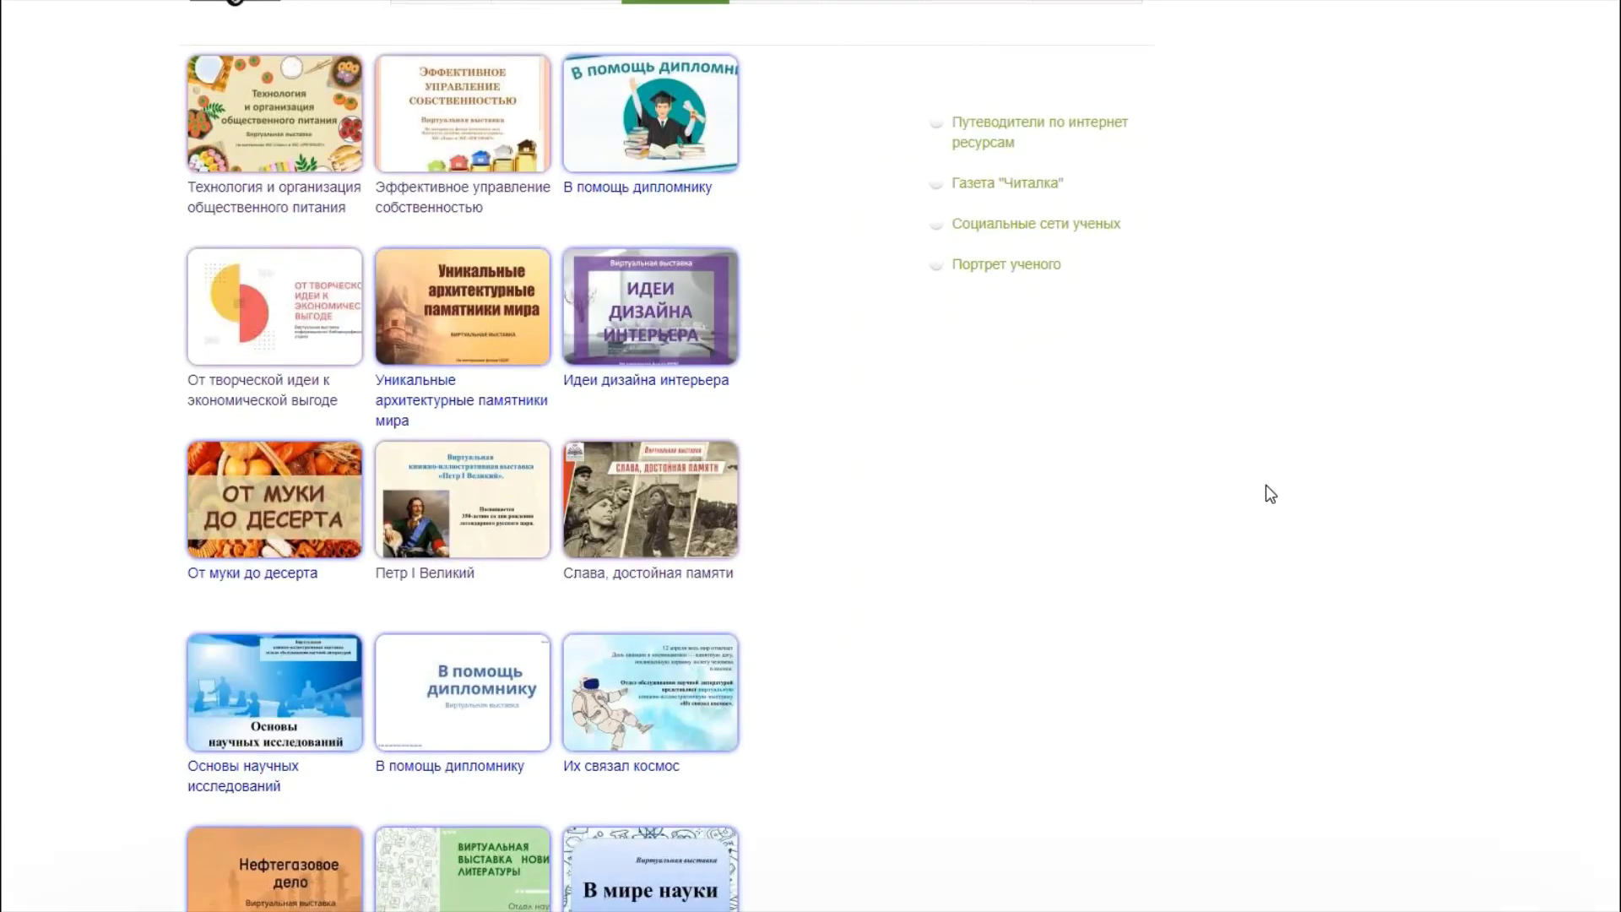
- Browse the library's virtual exhibitions and look through the "Технология и организация общественного питания" exhibition
scroll(1265, 485, down, 5)
scroll(1264, 494, up, 5)
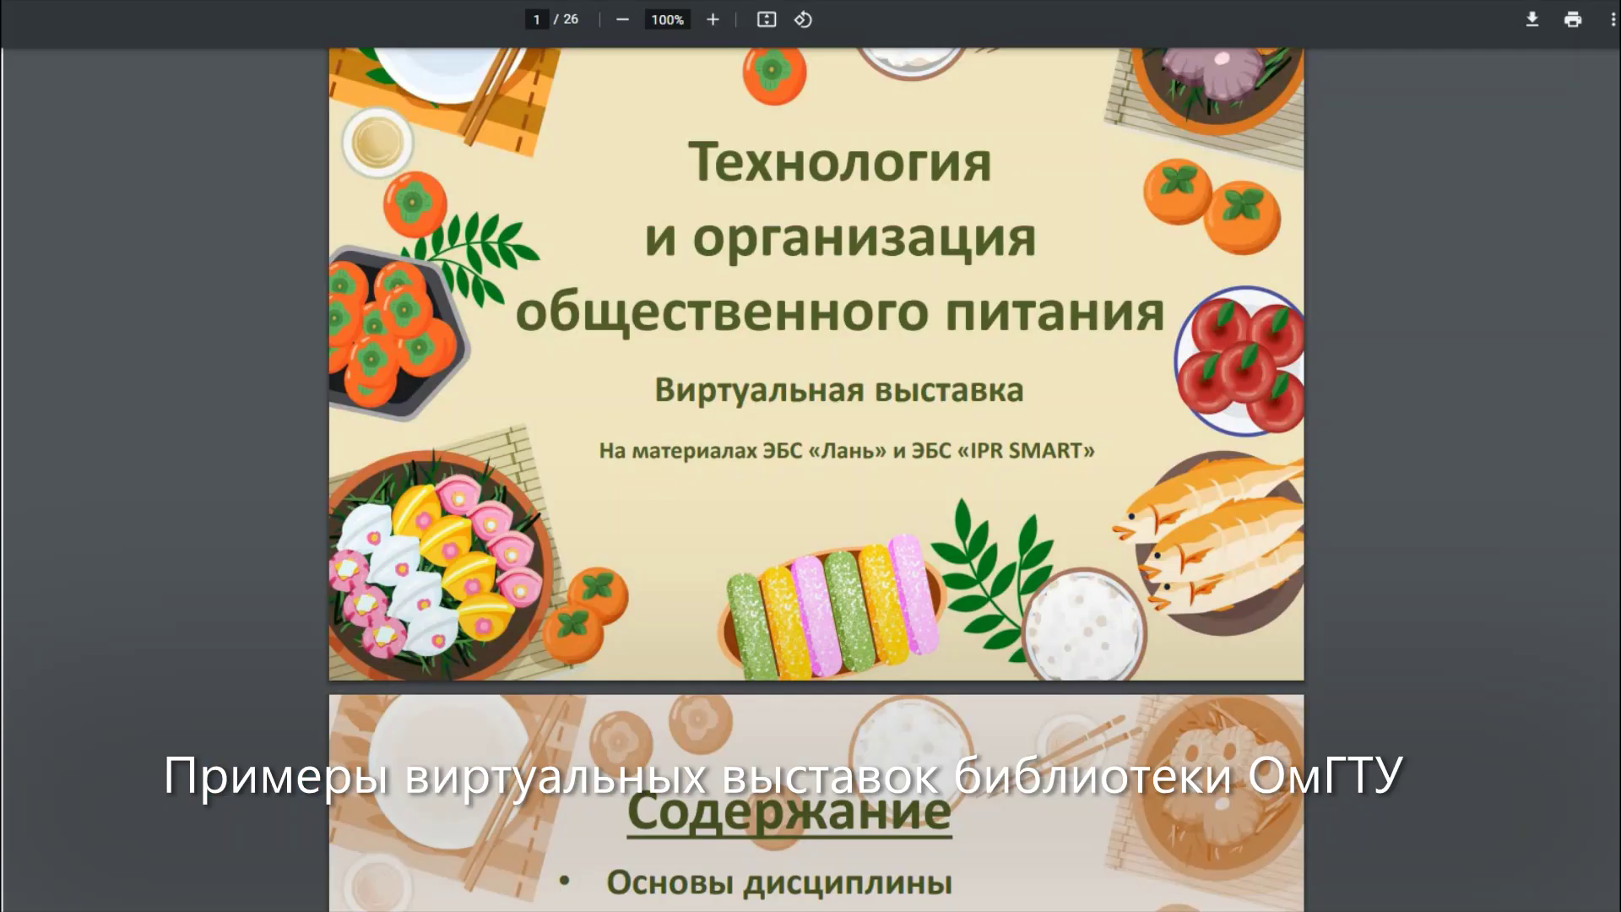
scroll(1542, 448, down, 7)
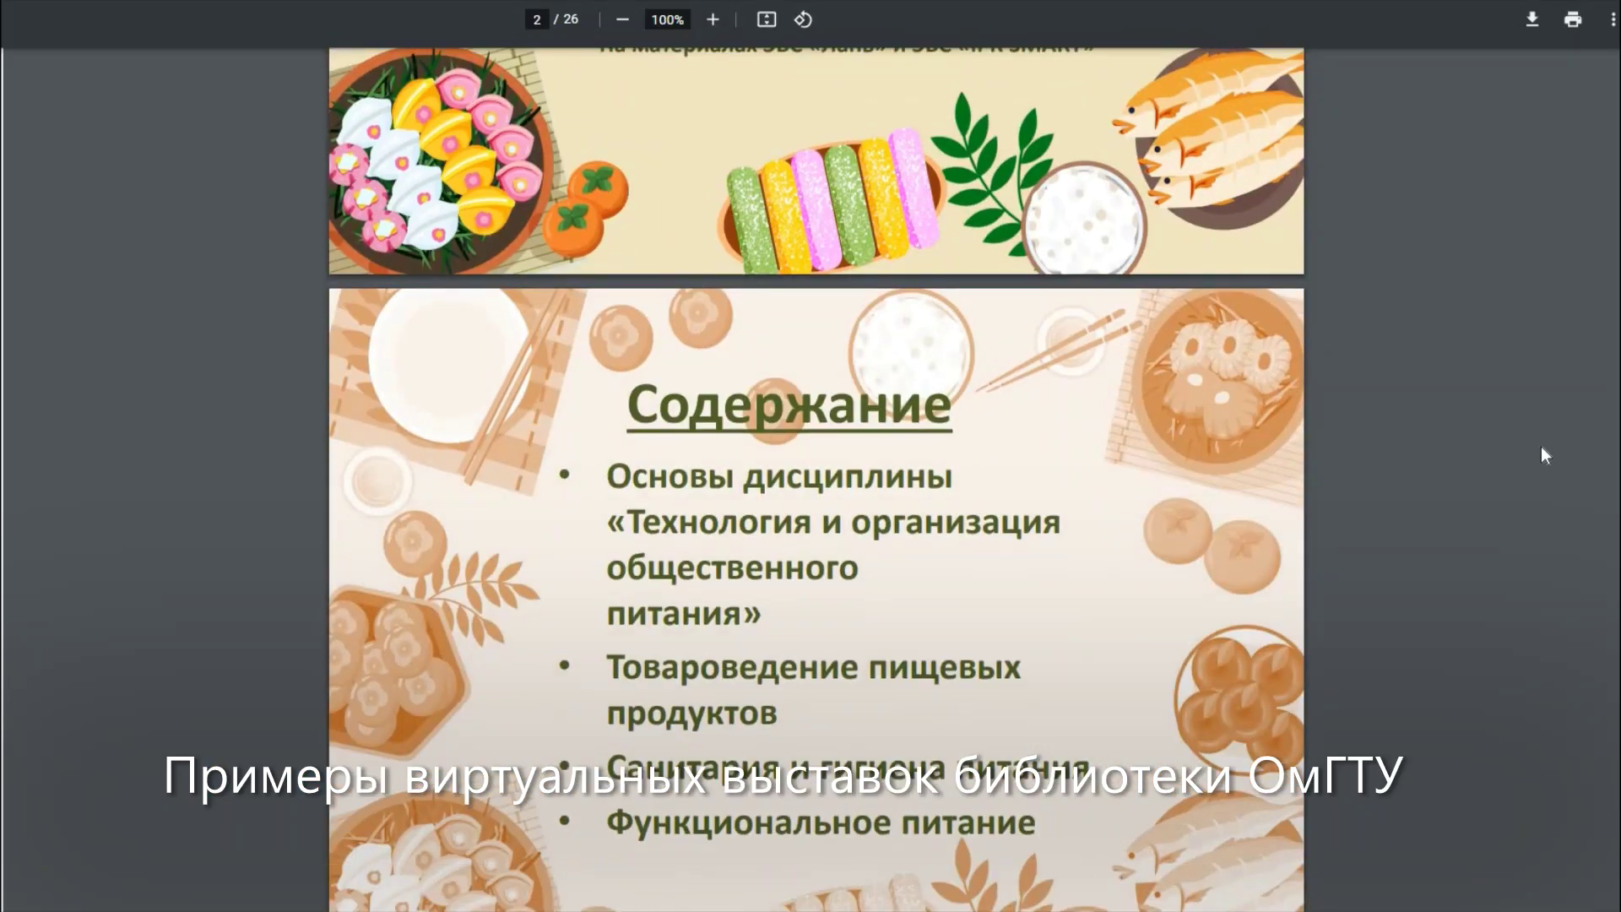
scroll(1542, 448, down, 10)
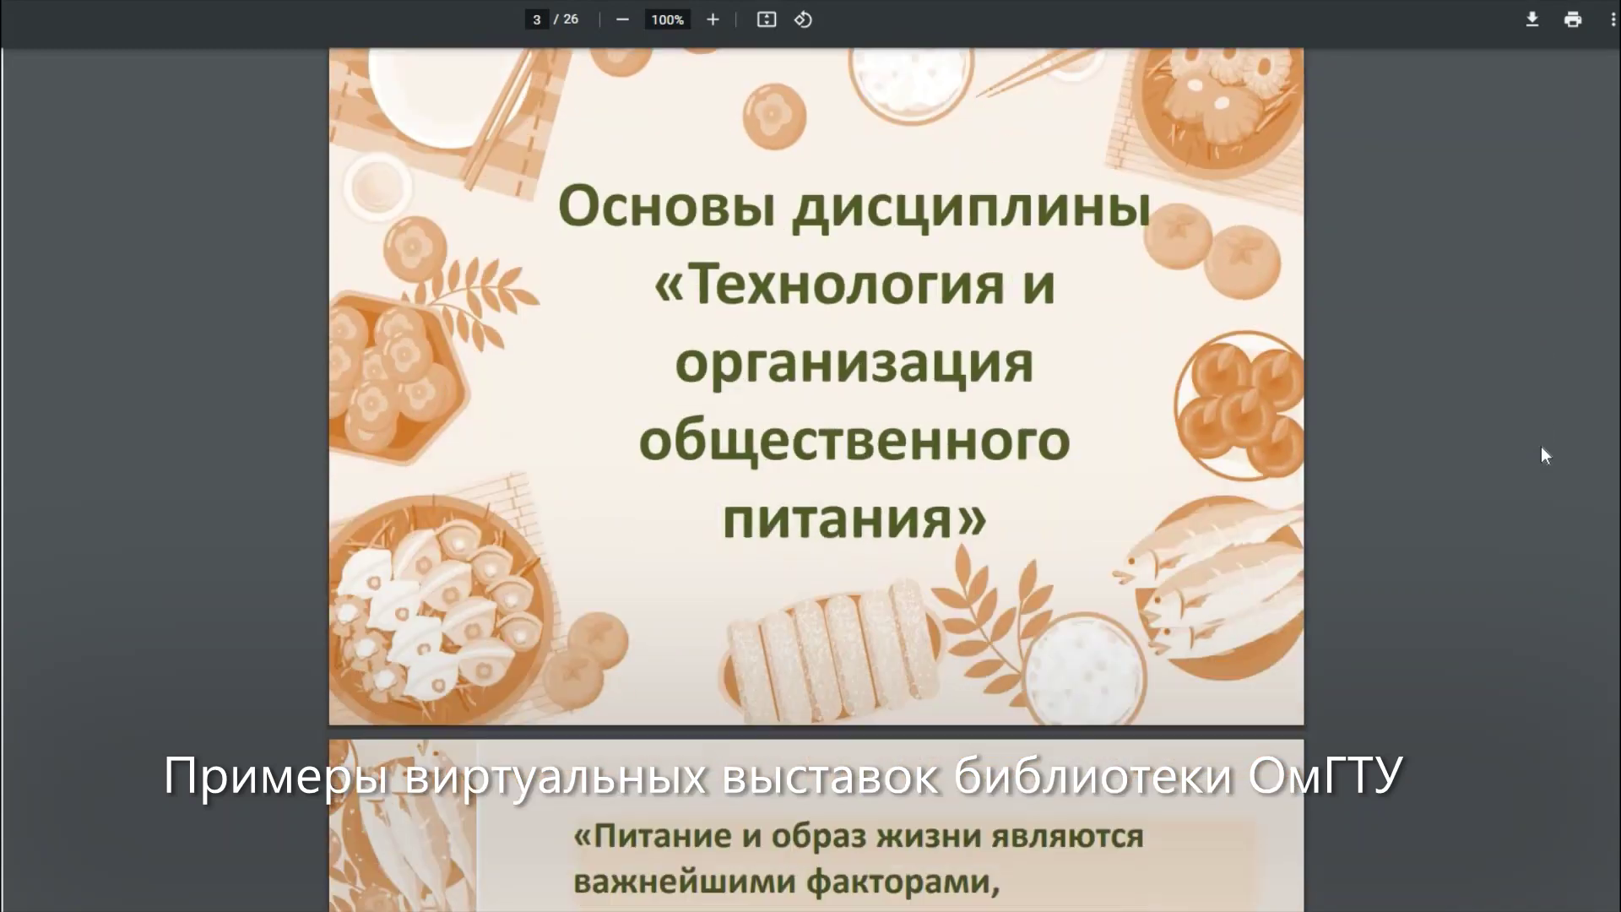
scroll(1542, 448, down, 12)
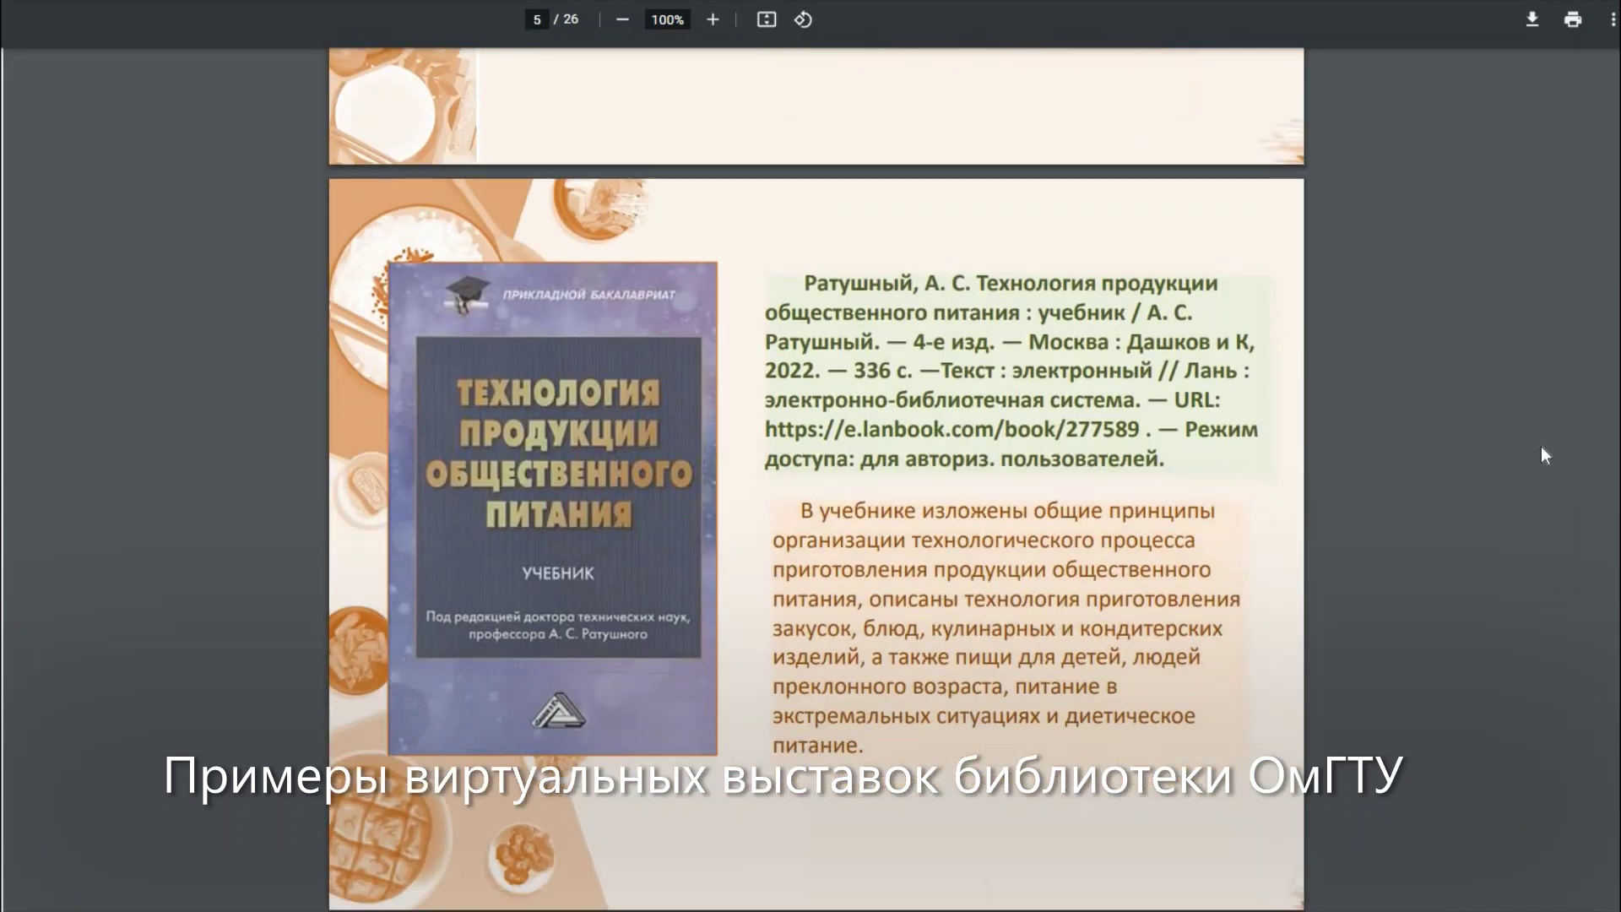
scroll(1542, 446, down, 6)
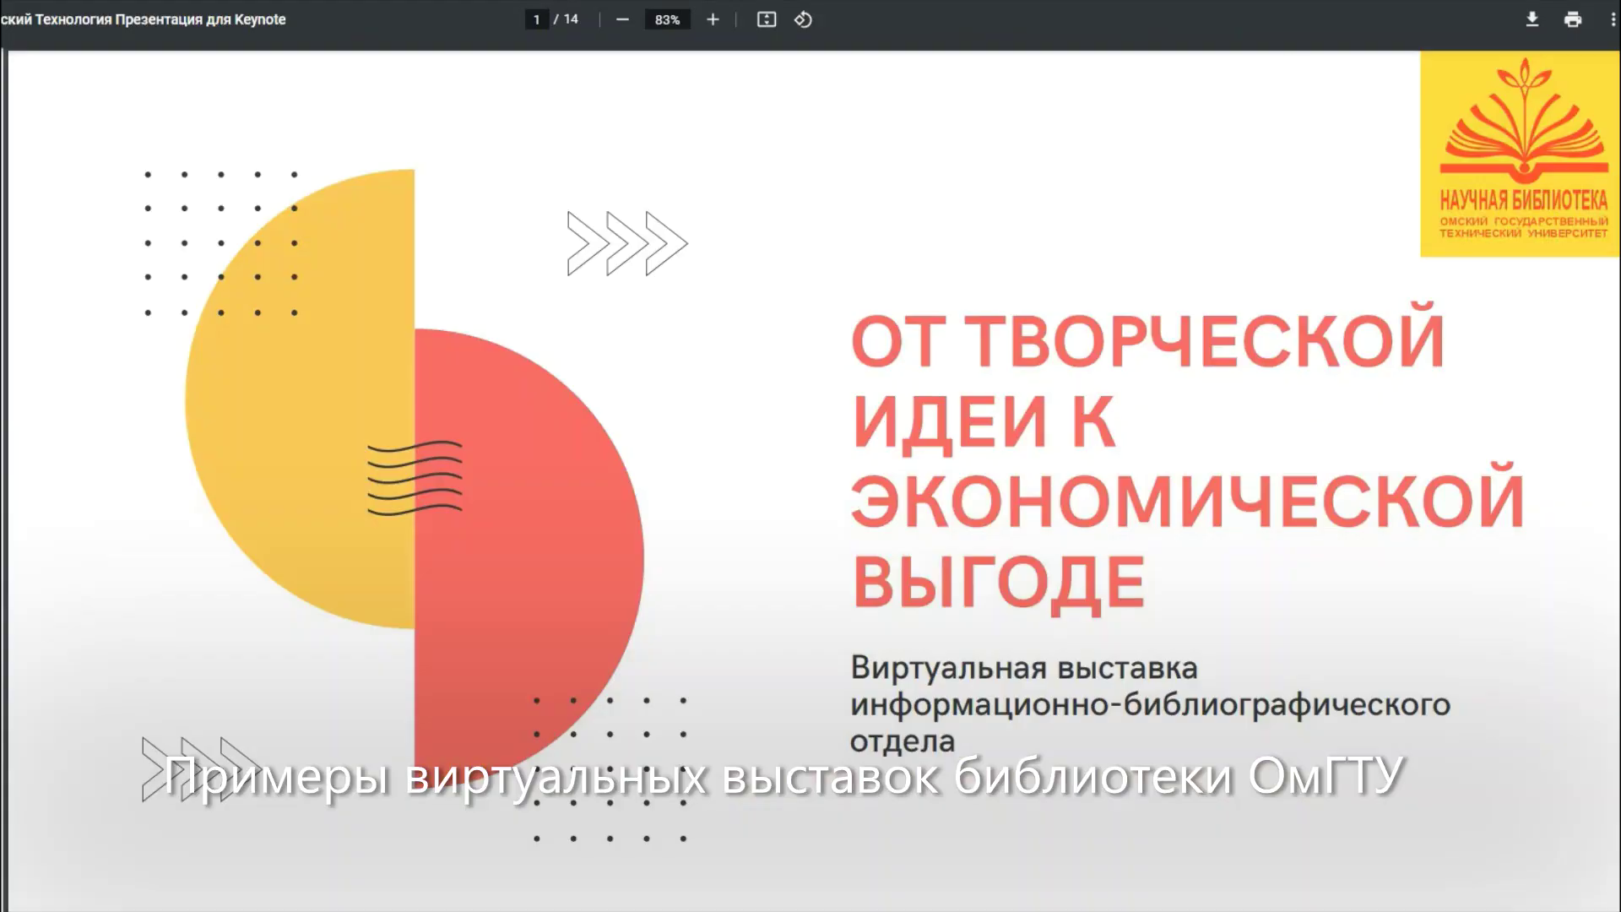
- Look through the opening slides of the "От творческой идеи к экономической выгоде" virtual exhibition
scroll(1579, 437, down, 9)
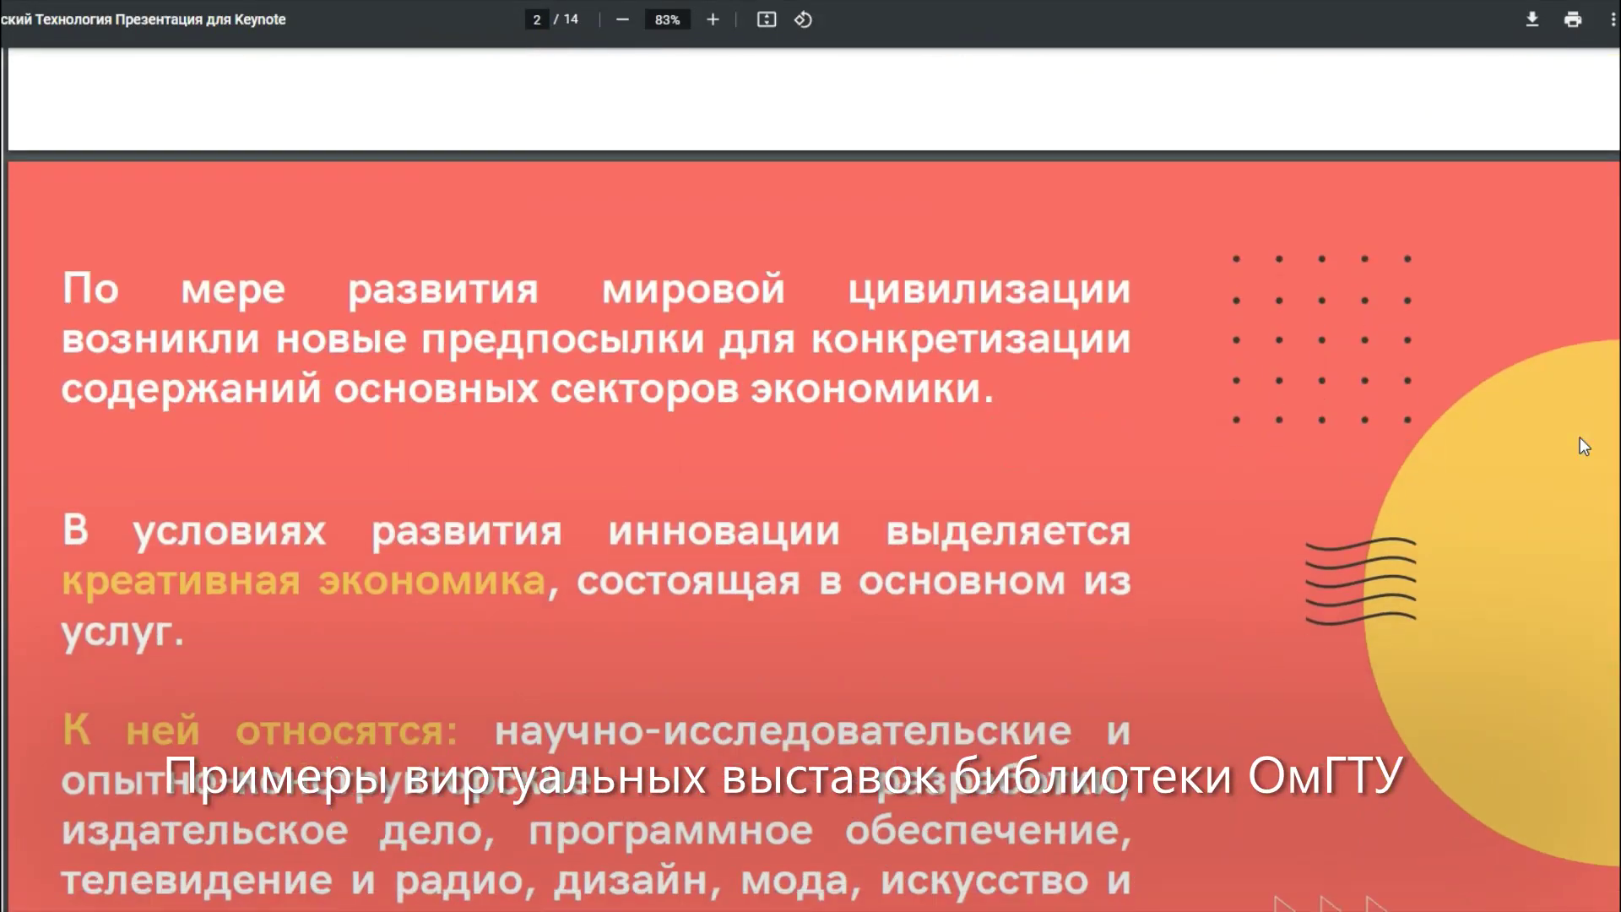
scroll(1579, 437, down, 10)
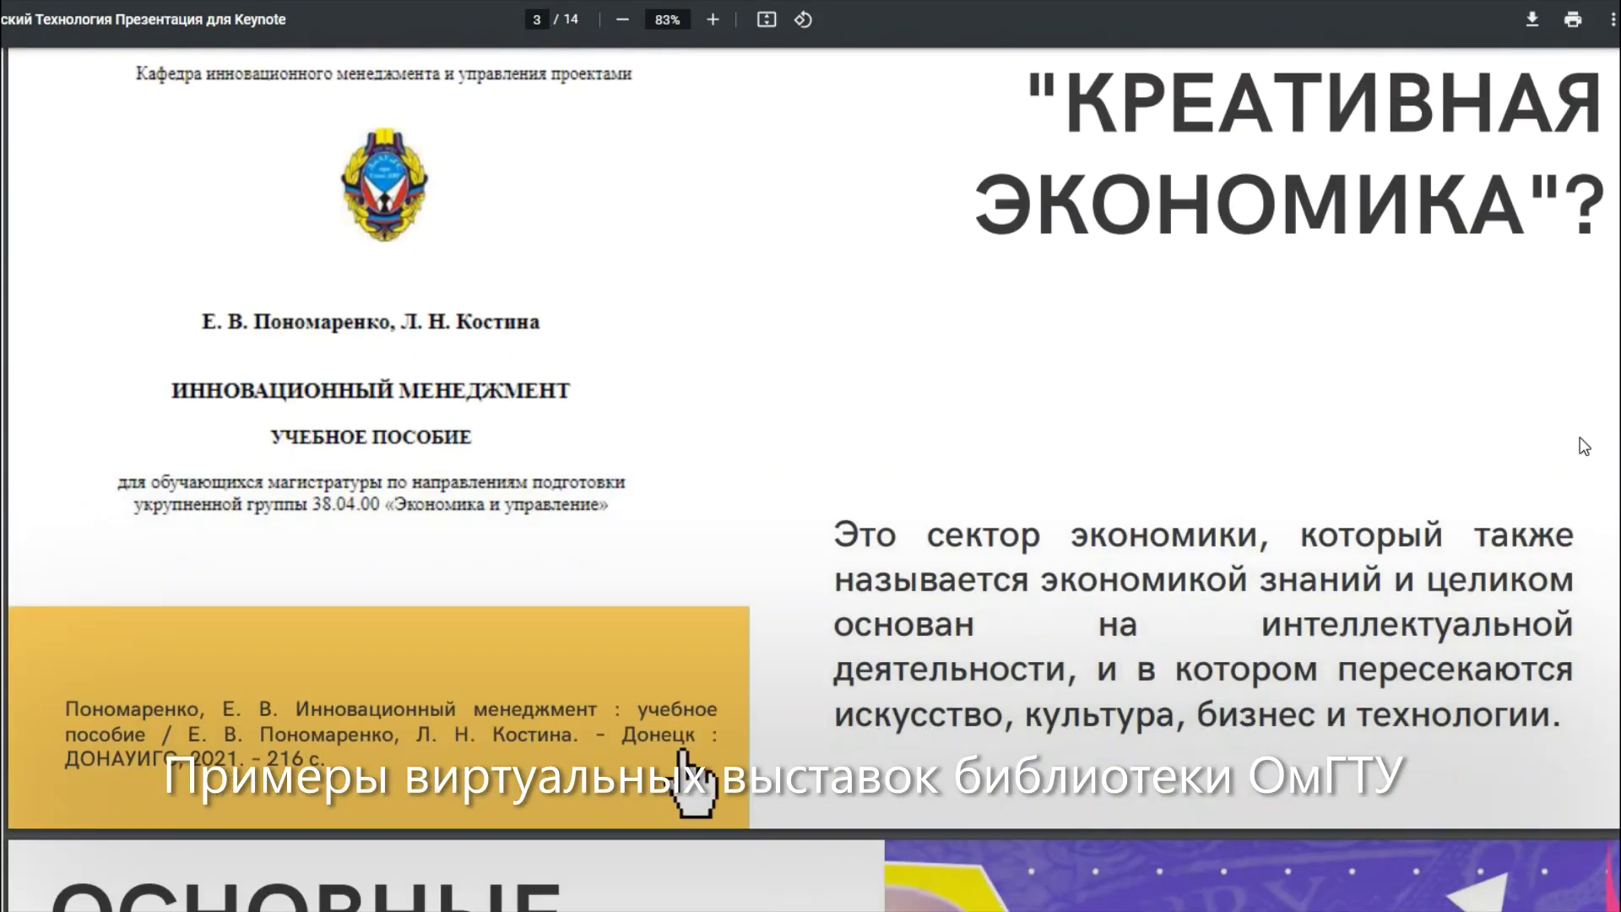
scroll(1583, 446, down, 9)
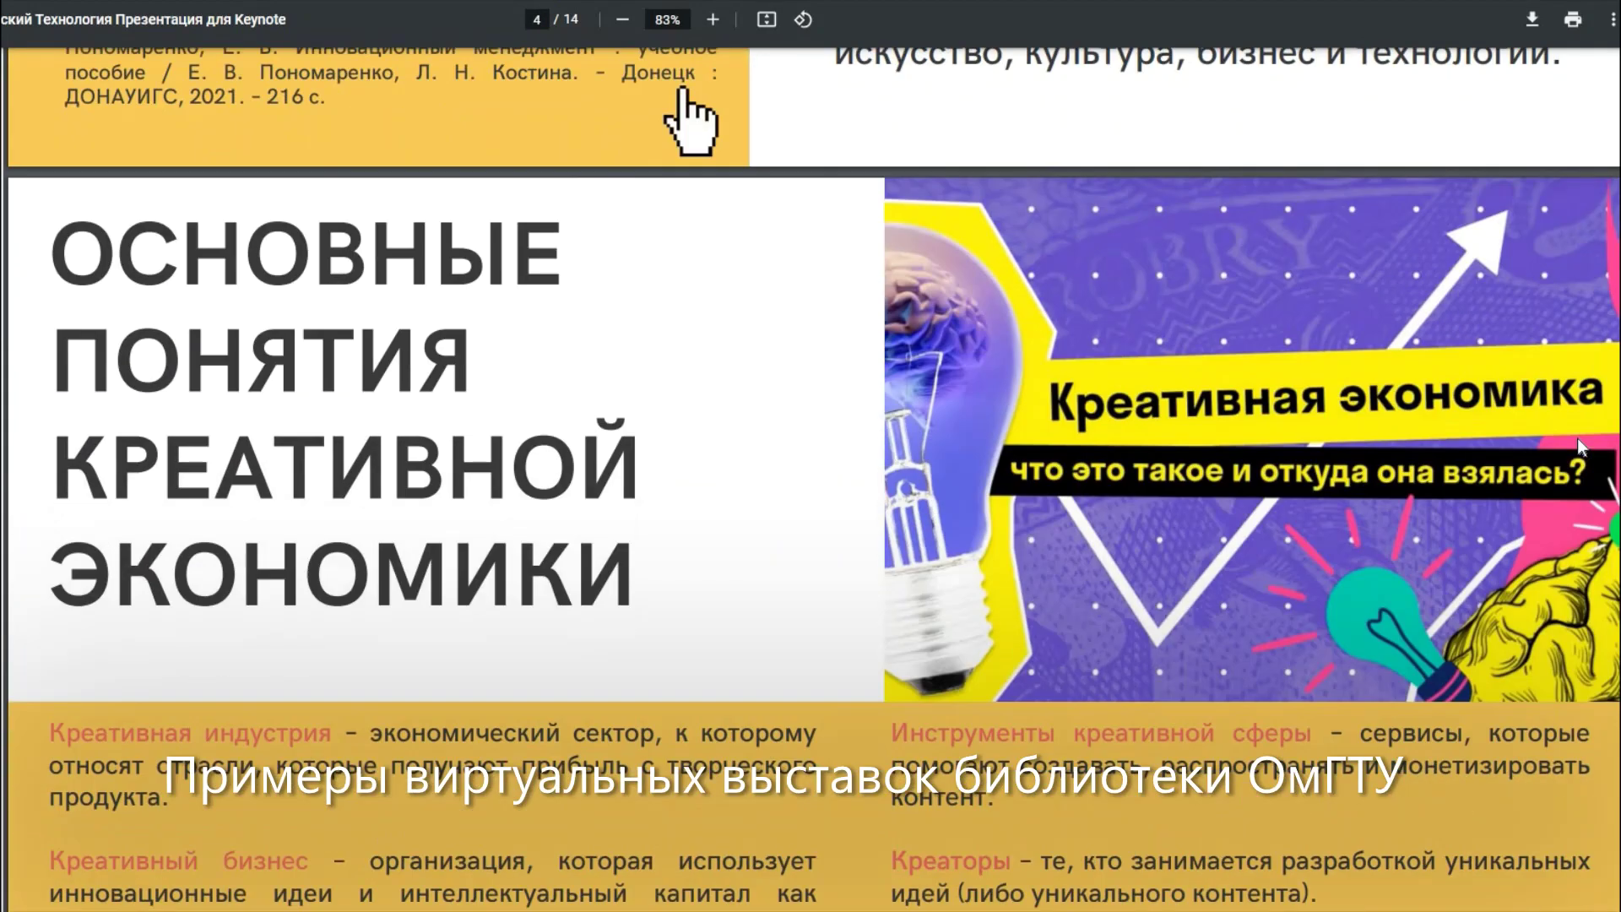
scroll(1581, 446, down, 9)
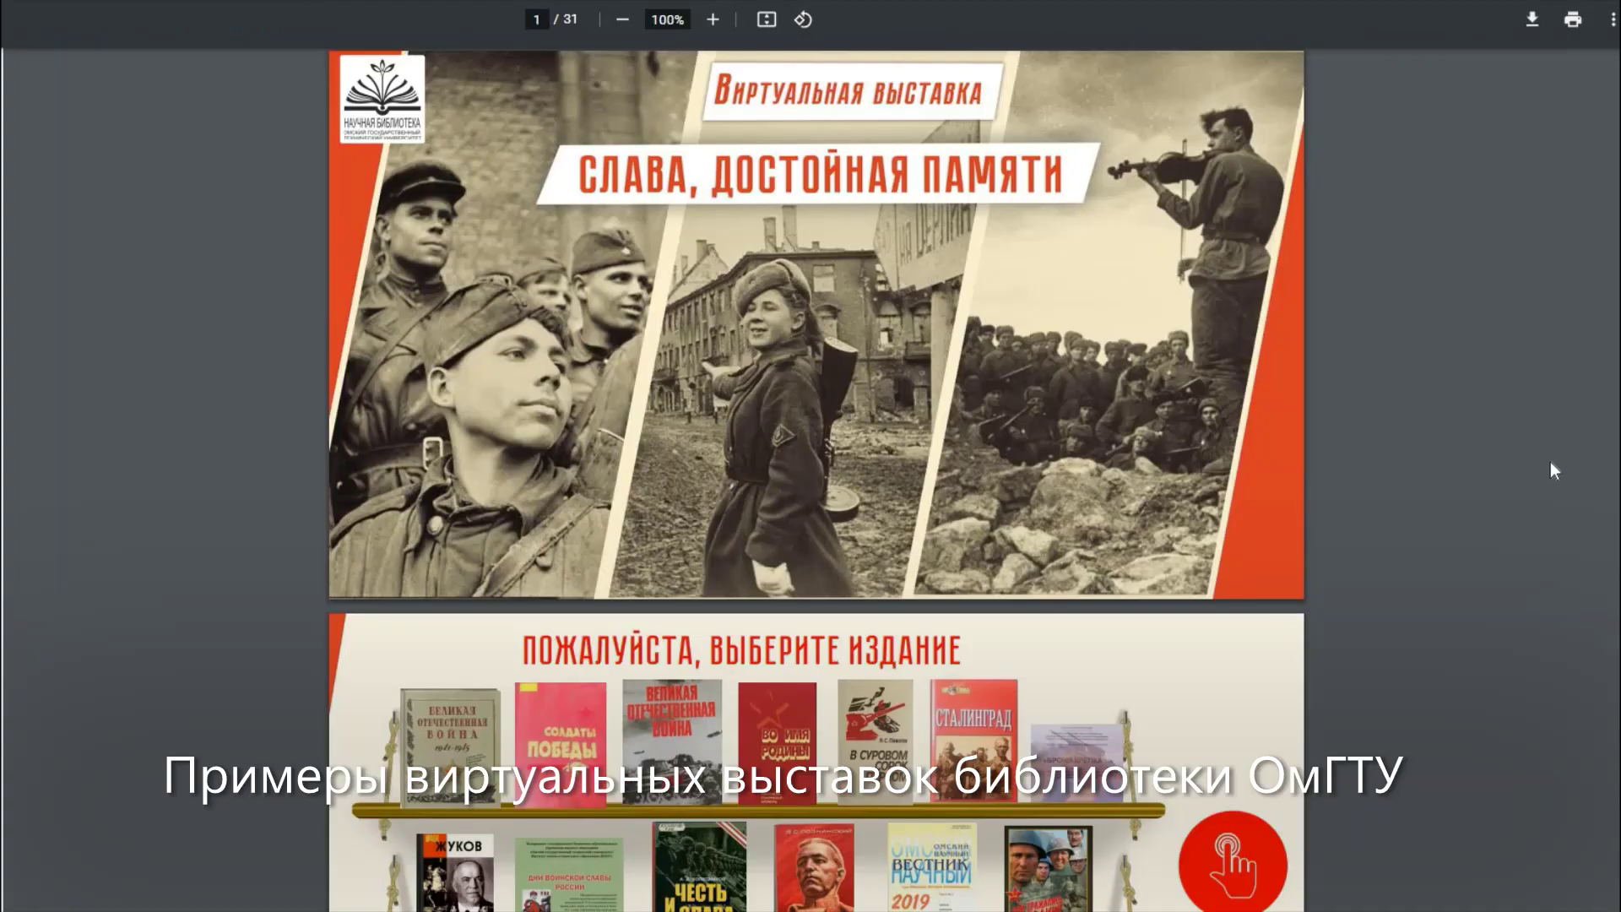
- Look through the book shelf and interactive materials slides of the "Слава, достойная памяти" virtual exhibition
scroll(1551, 463, down, 5)
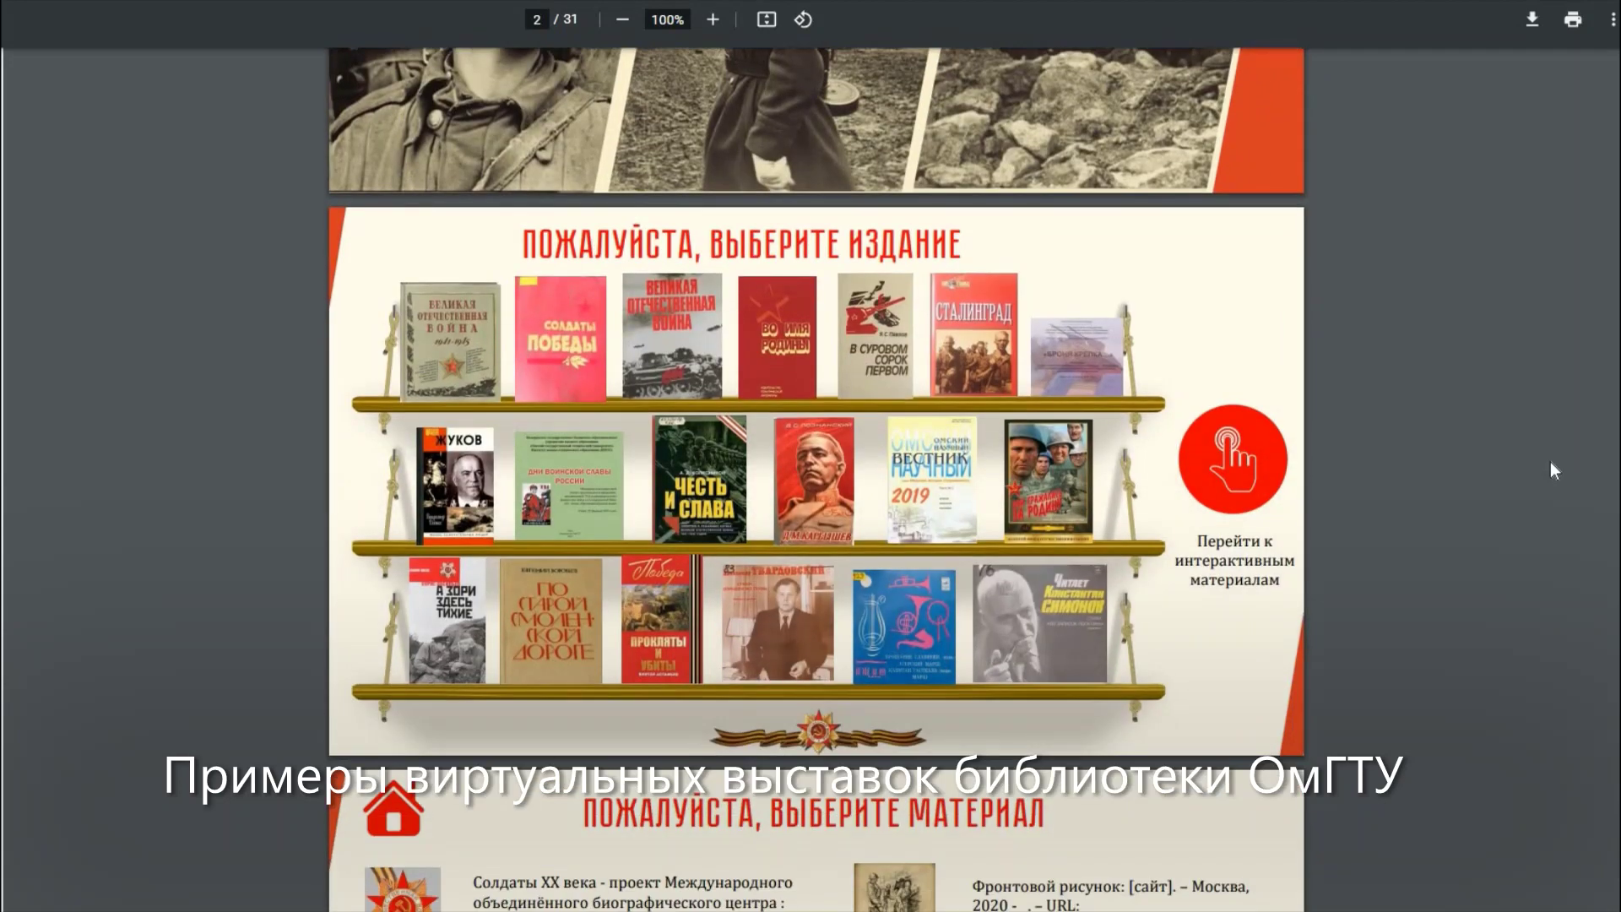
scroll(1552, 470, down, 3)
scroll(1552, 466, down, 9)
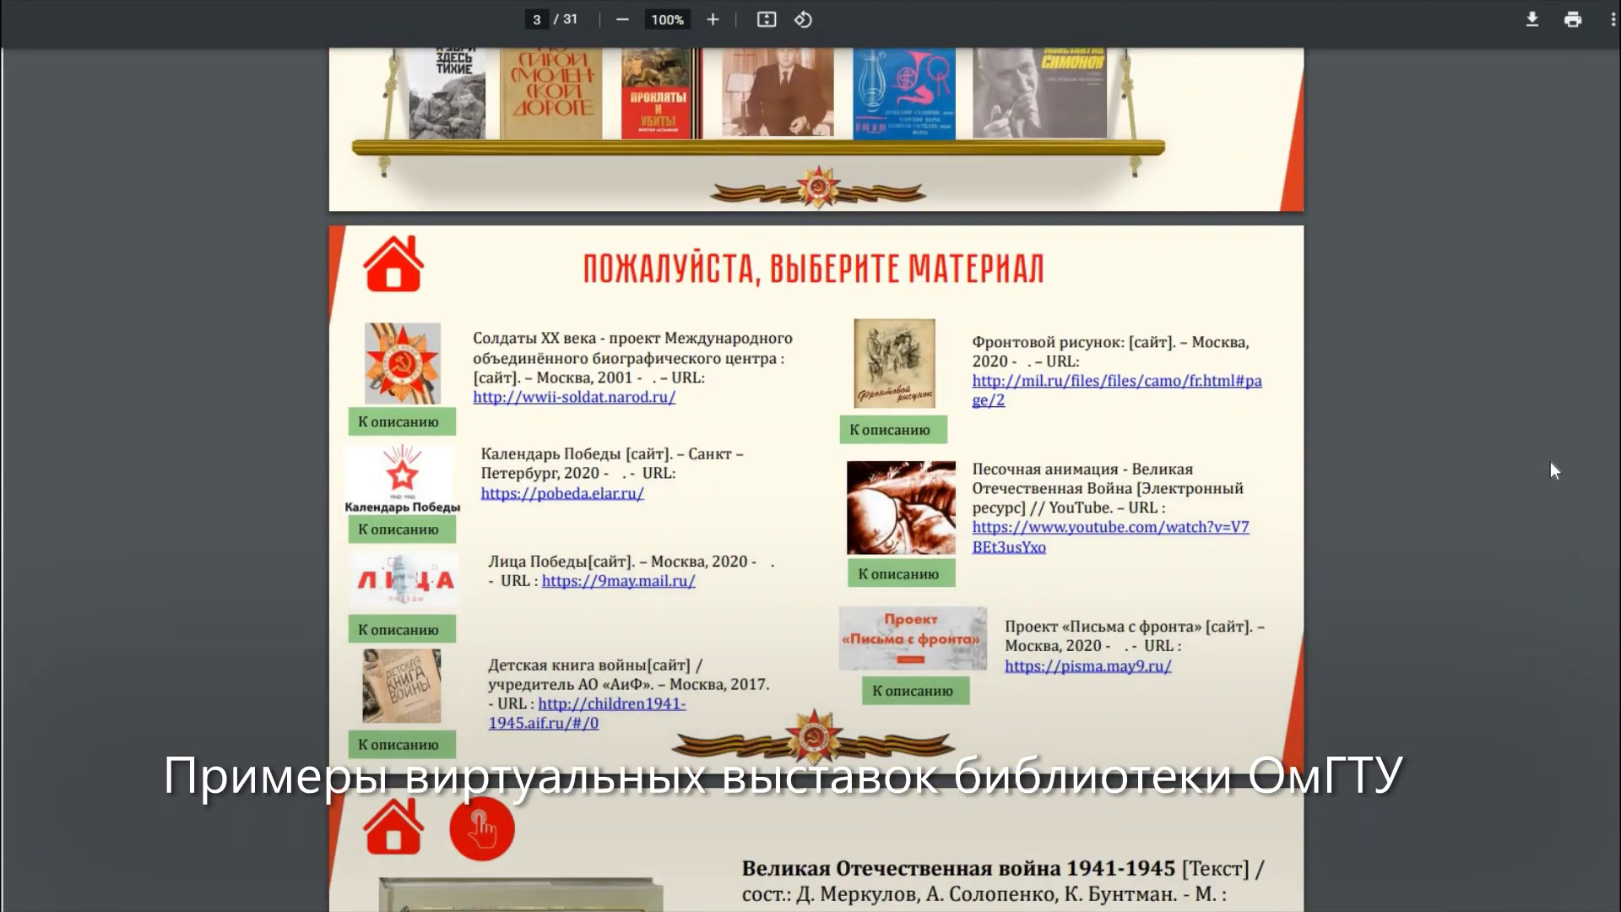
scroll(1551, 461, down, 3)
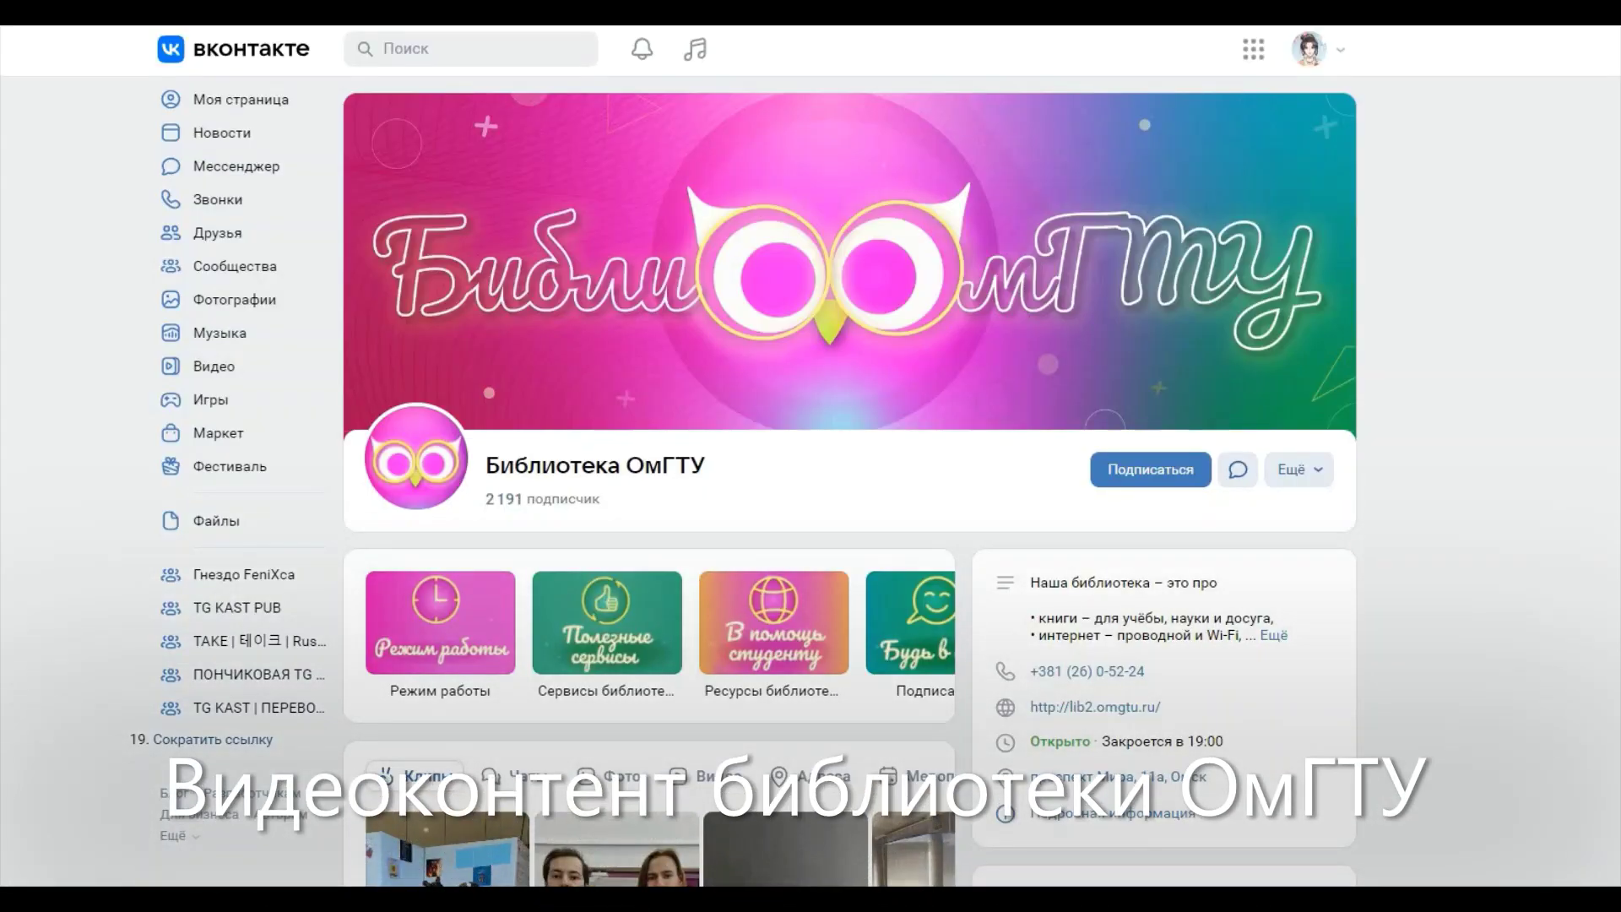
- Show all clips of the "Библиотека ОмГТУ" community on VKontakte and look through them
scroll(849, 482, down, 6)
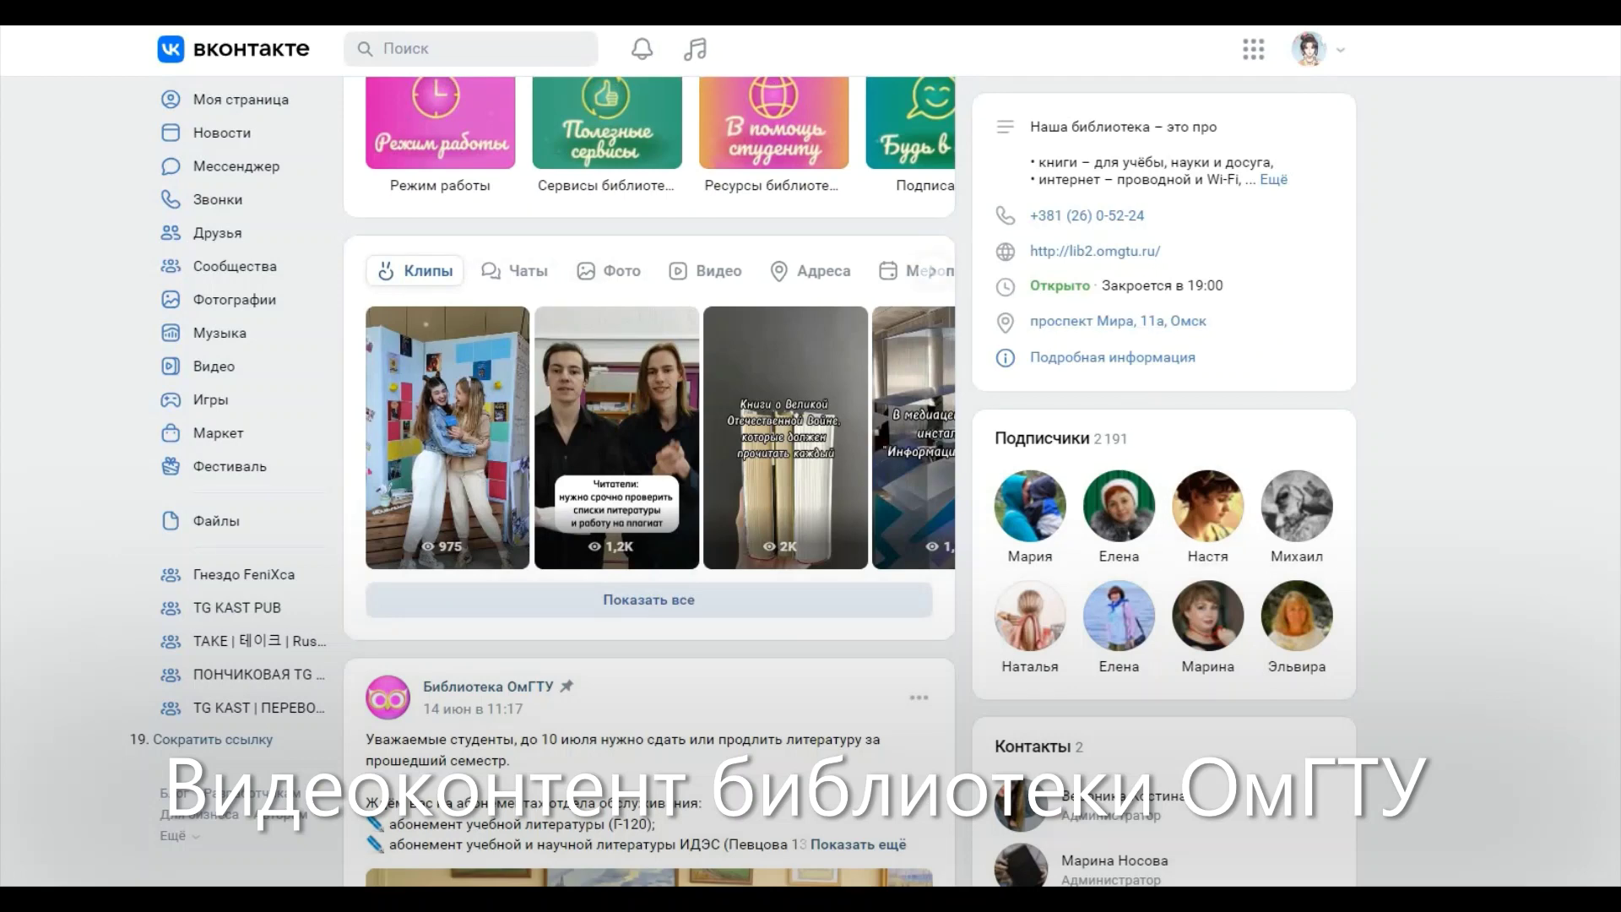
click(852, 601)
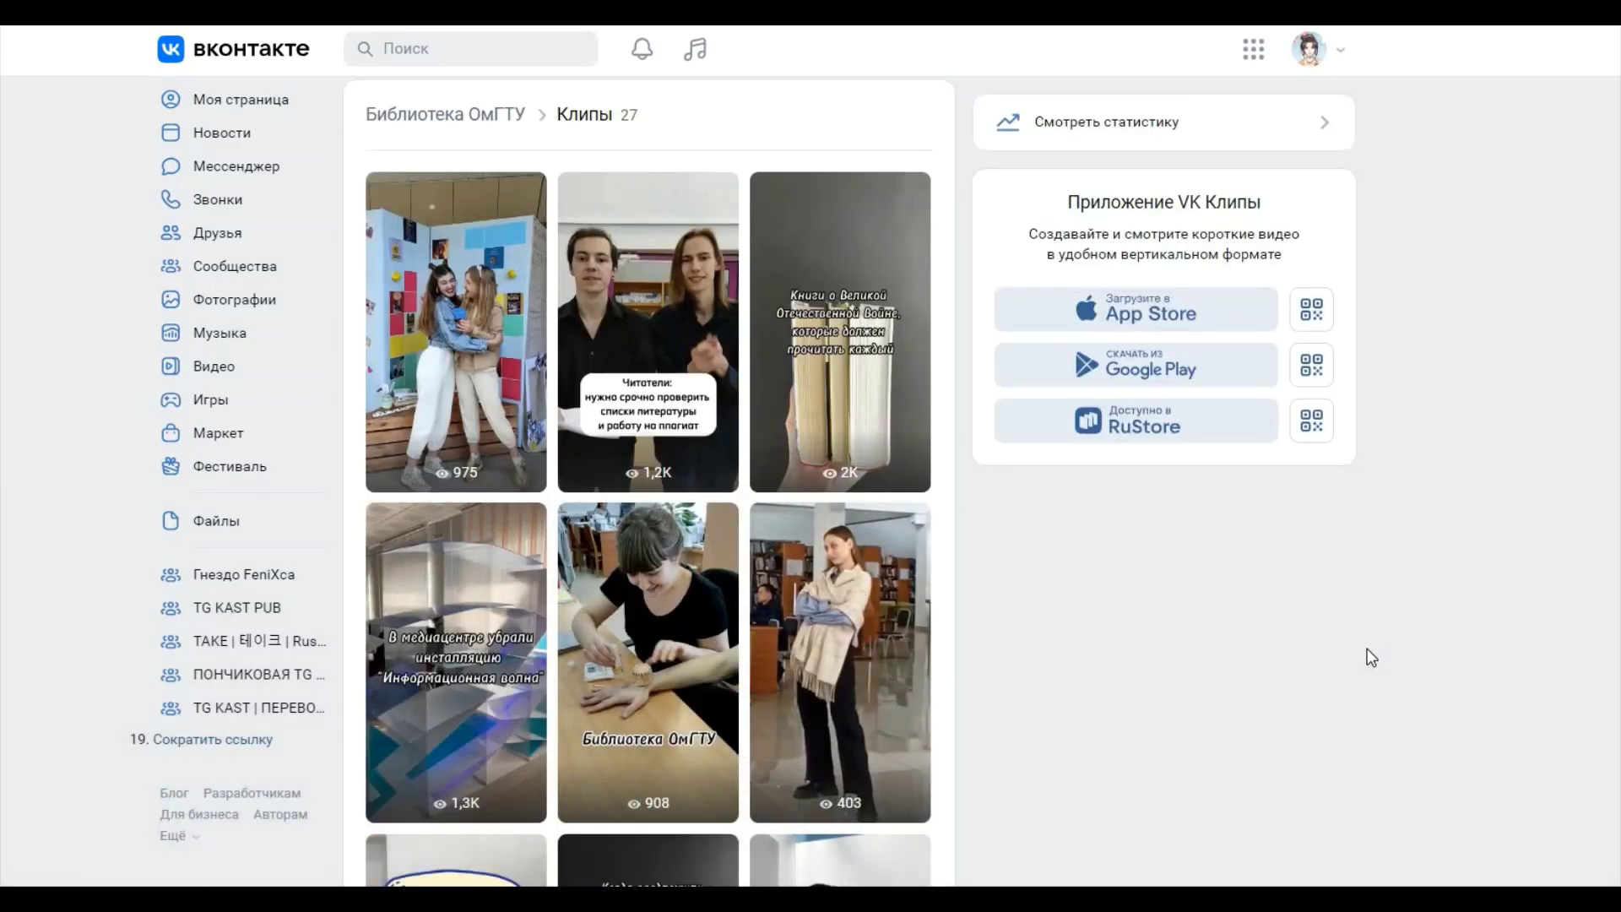
scroll(1362, 651, down, 3)
scroll(1356, 659, down, 5)
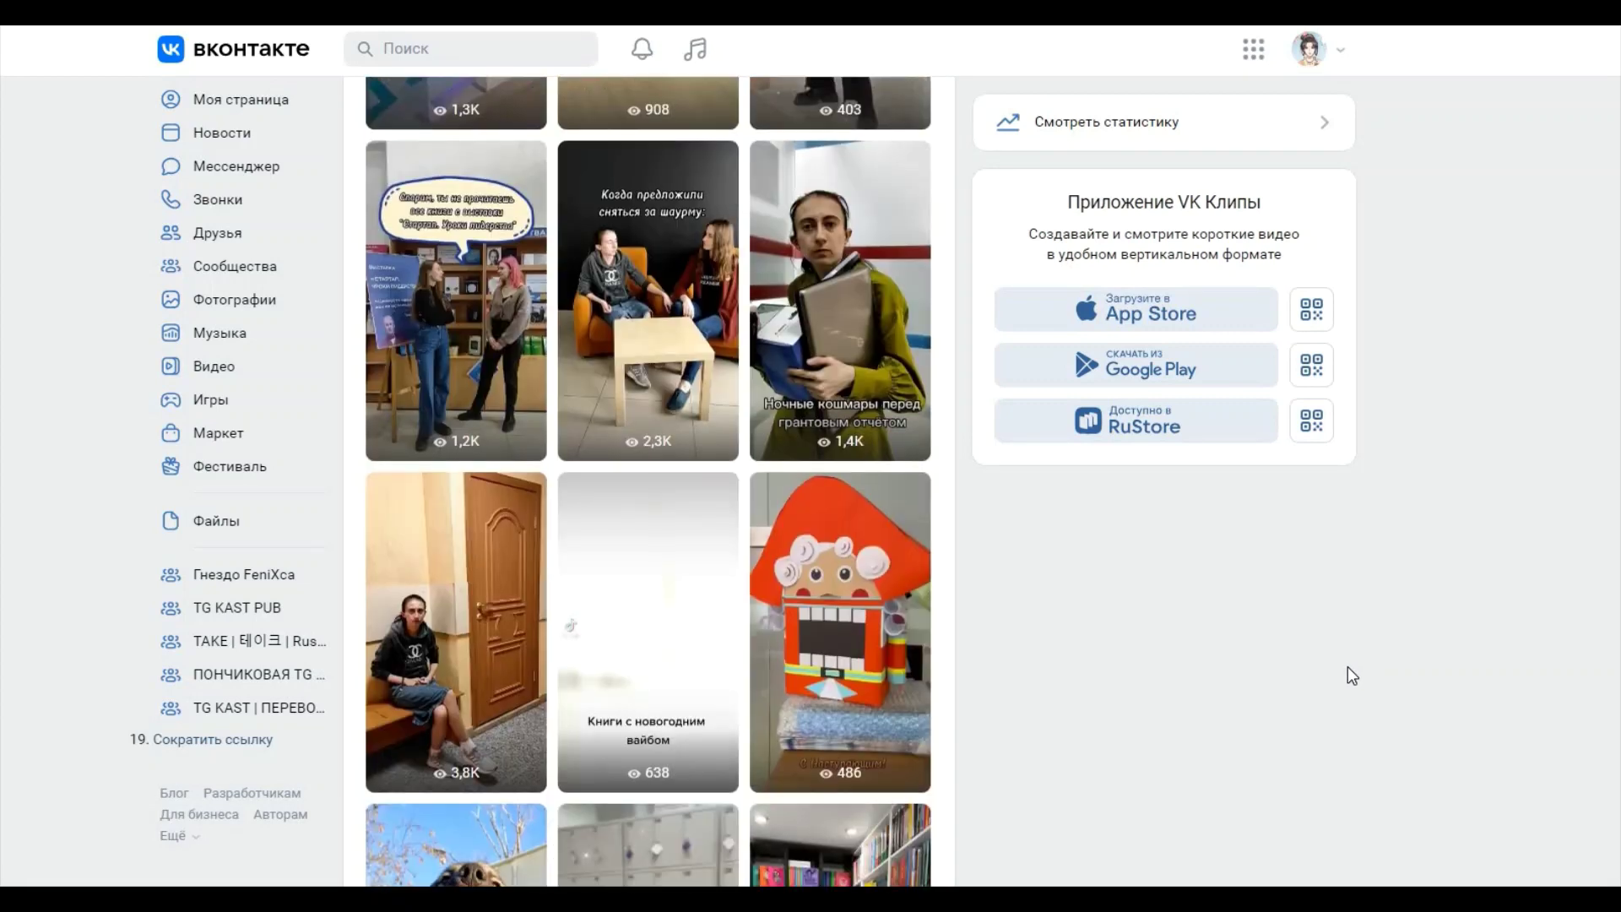
scroll(1347, 667, down, 4)
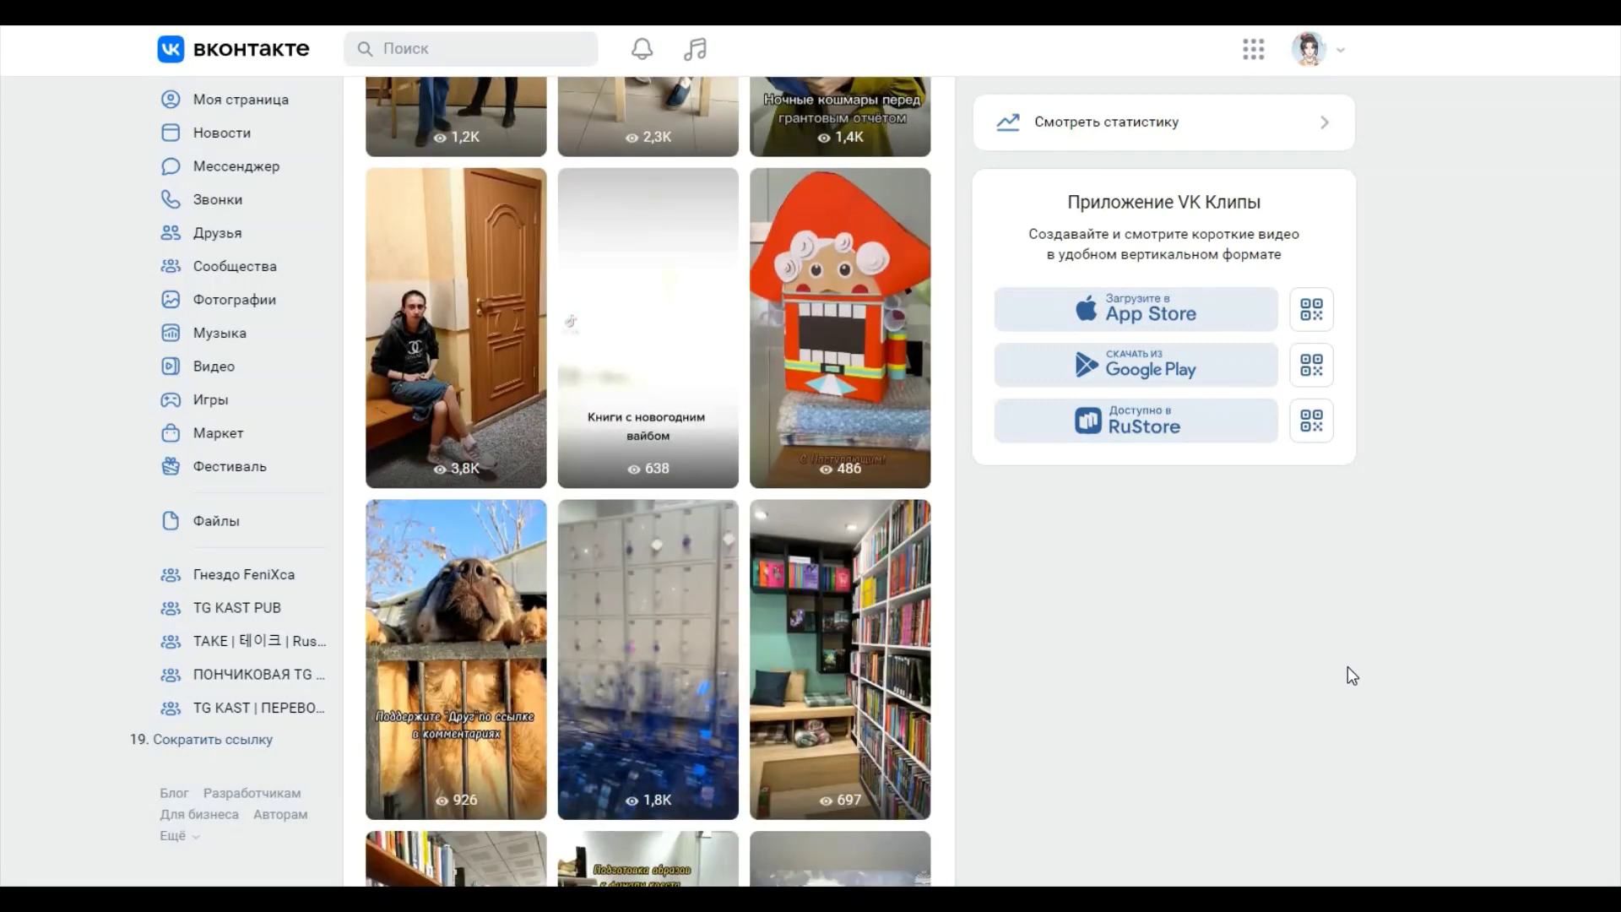
scroll(1350, 674, down, 3)
scroll(1352, 676, up, 5)
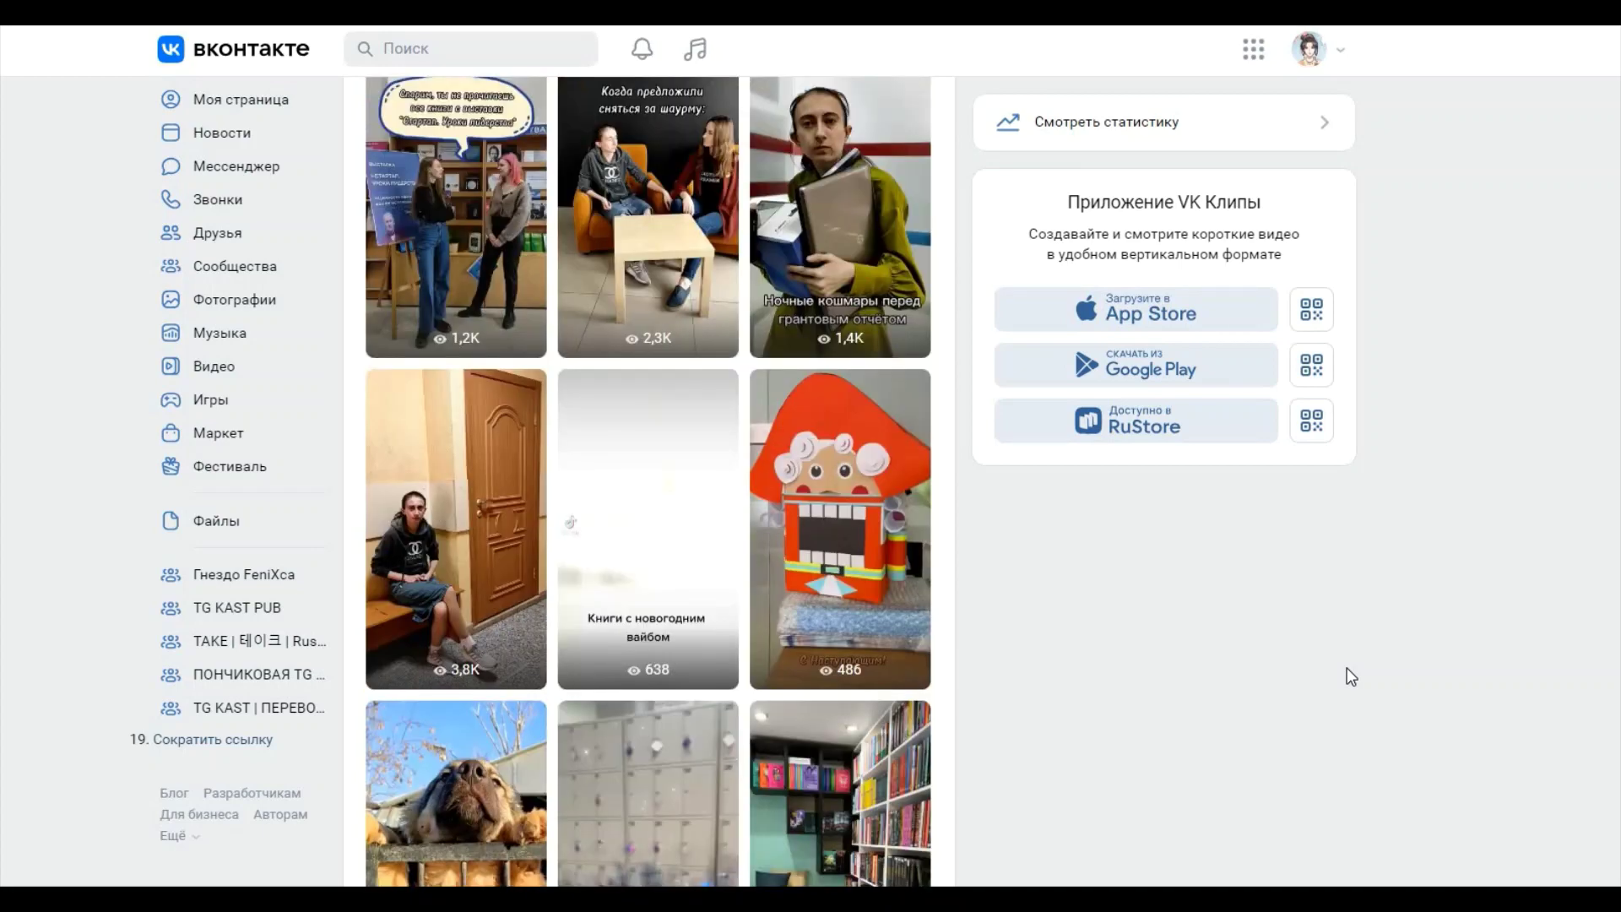
scroll(1351, 675, up, 8)
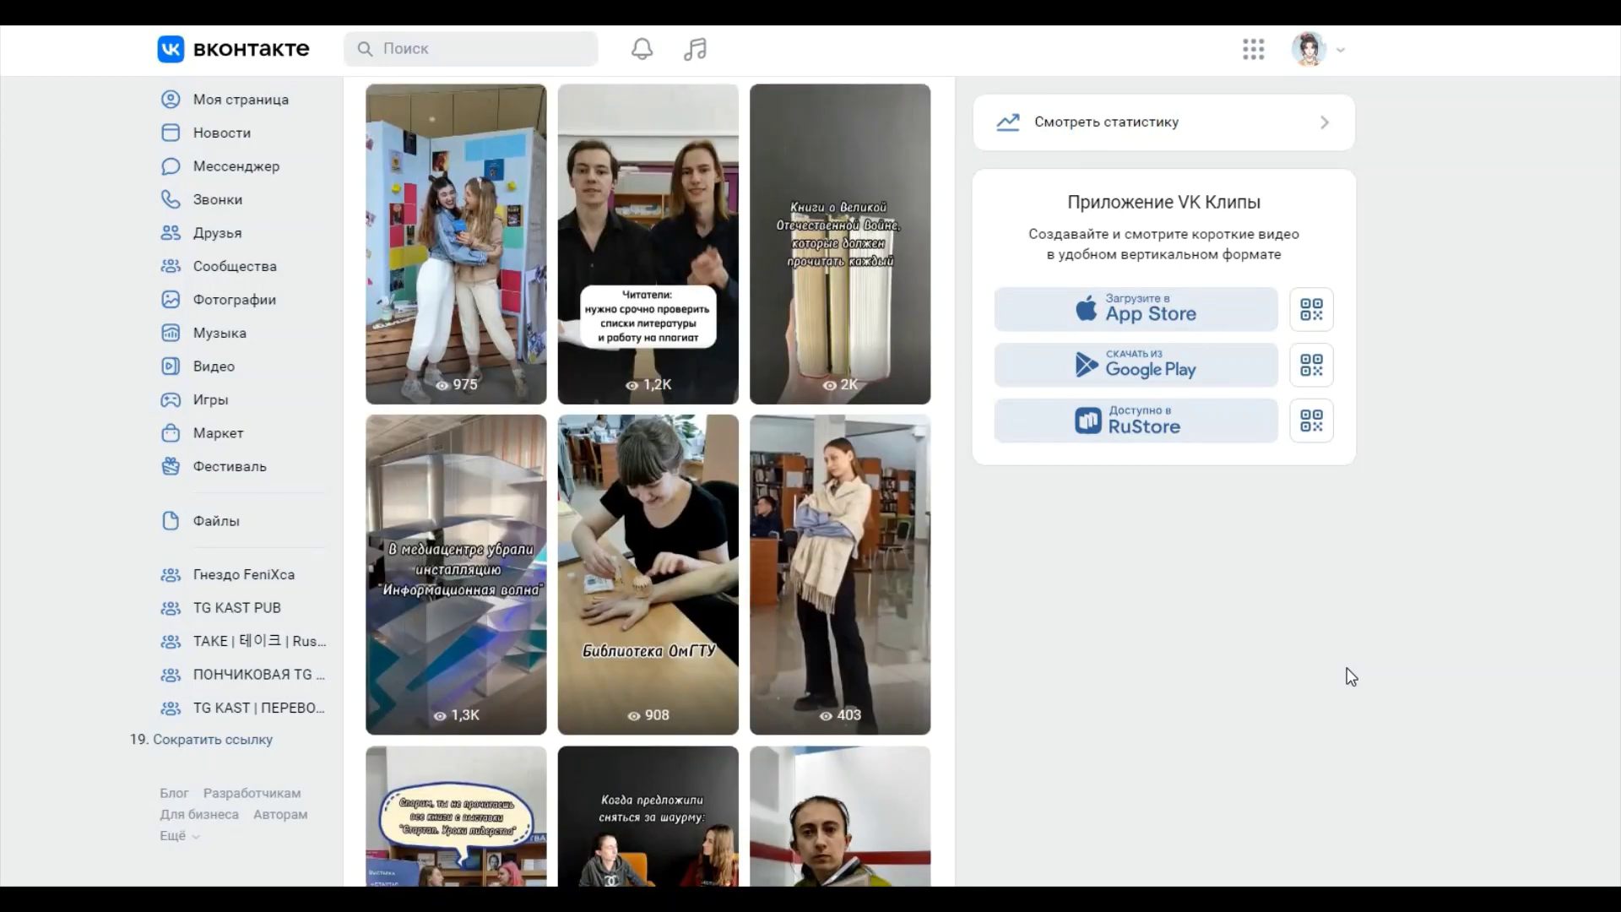